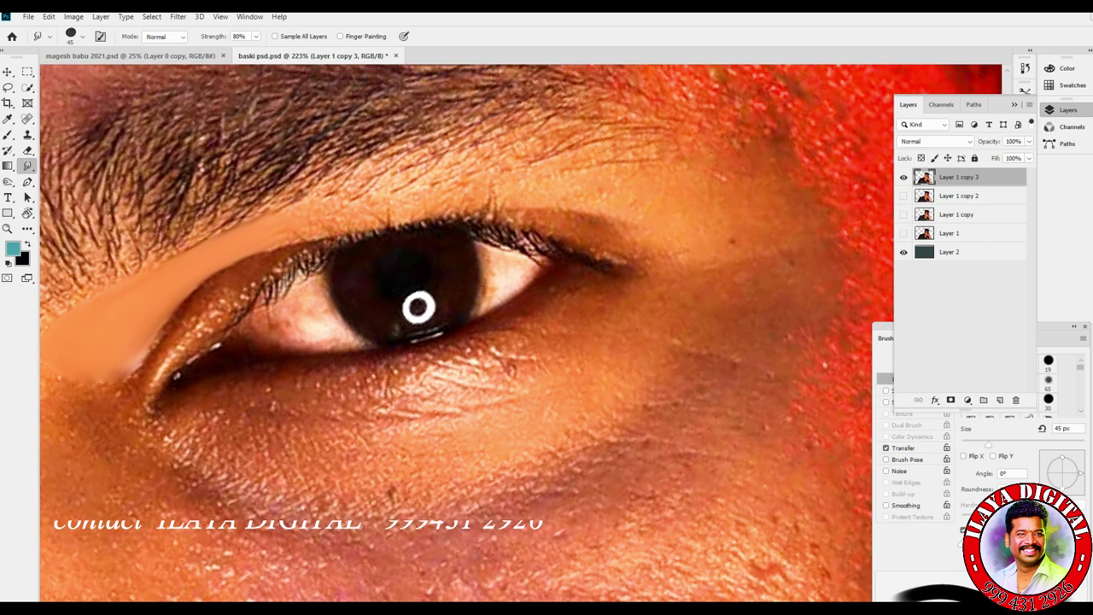
Step: Smudge the outer upper-eyelid crease and the skin just above it, varying the brush between 25 and 60 px
{"action": "key", "text": "bracketleft"}
{"action": "key", "text": "bracketleft"}
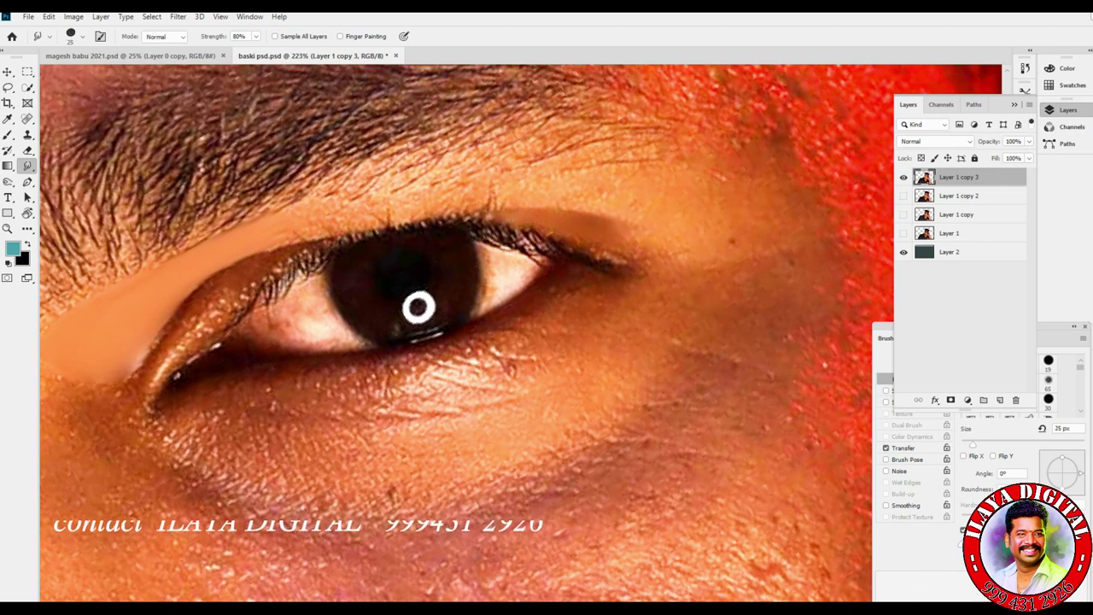
{"action": "key", "text": "bracketright"}
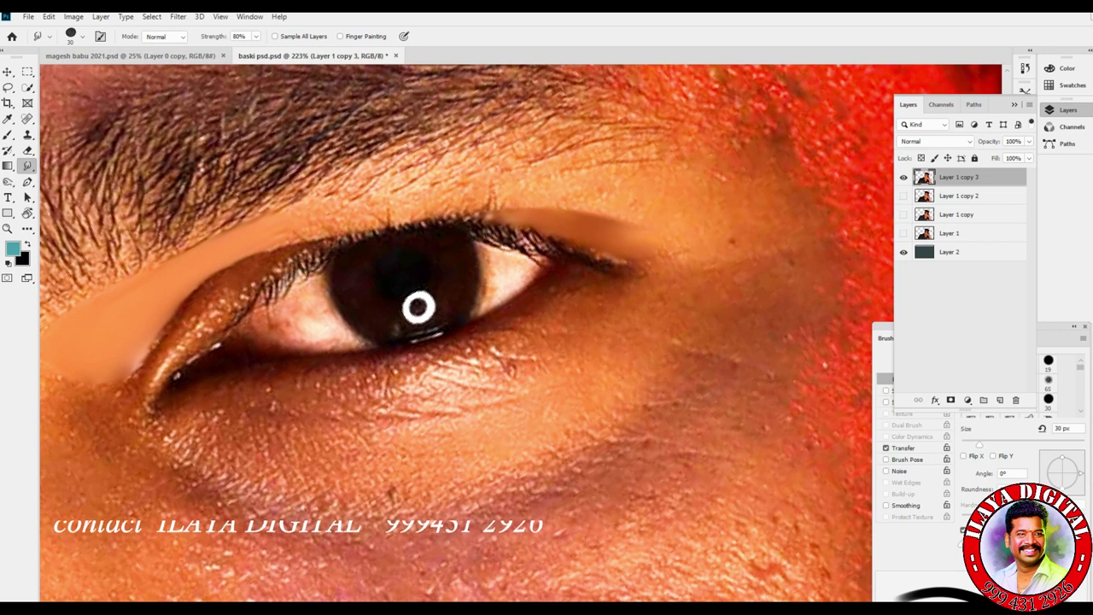
{"action": "key", "text": "bracketright"}
{"action": "key", "text": "bracketright"}
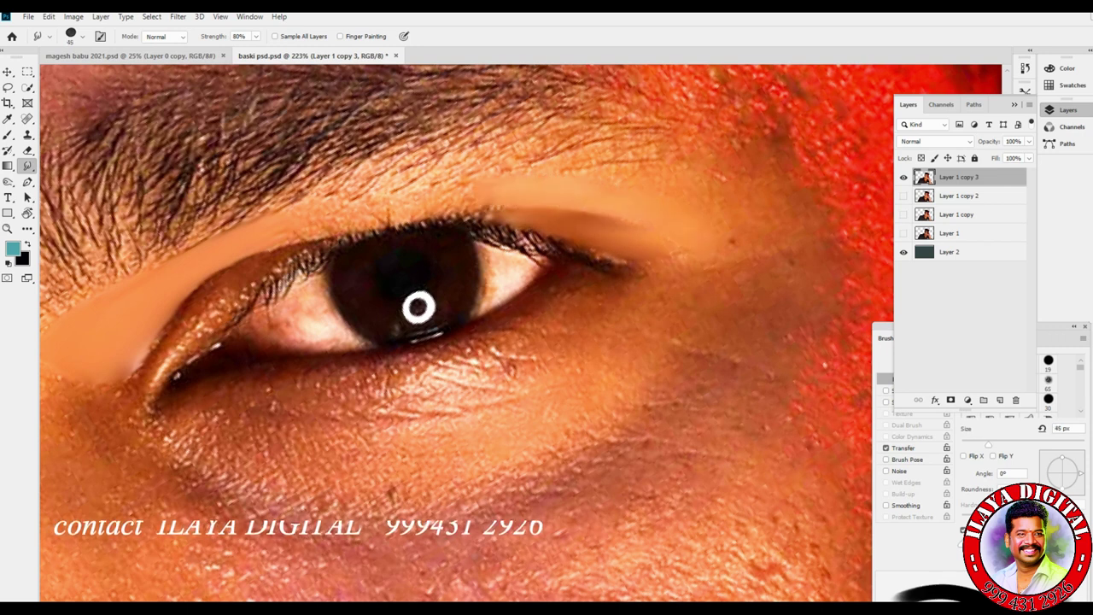
{"action": "key", "text": "bracketright"}
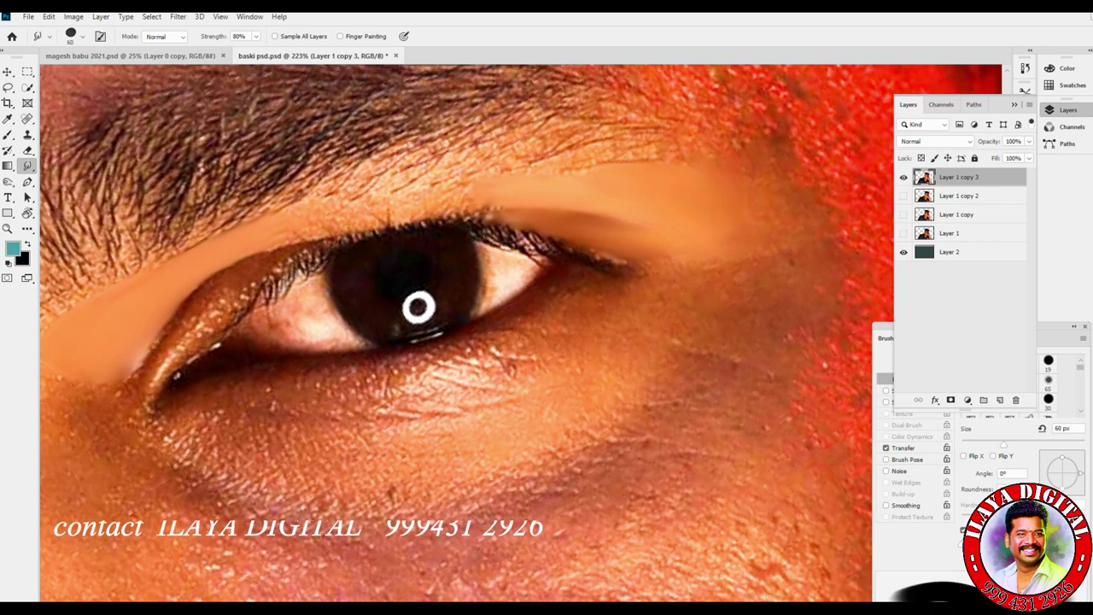
Step: Smudge the skin band between the eyebrow and upper eyelid smooth, using brush sizes of 40 to 50 px
{"action": "key", "text": "bracketleft"}
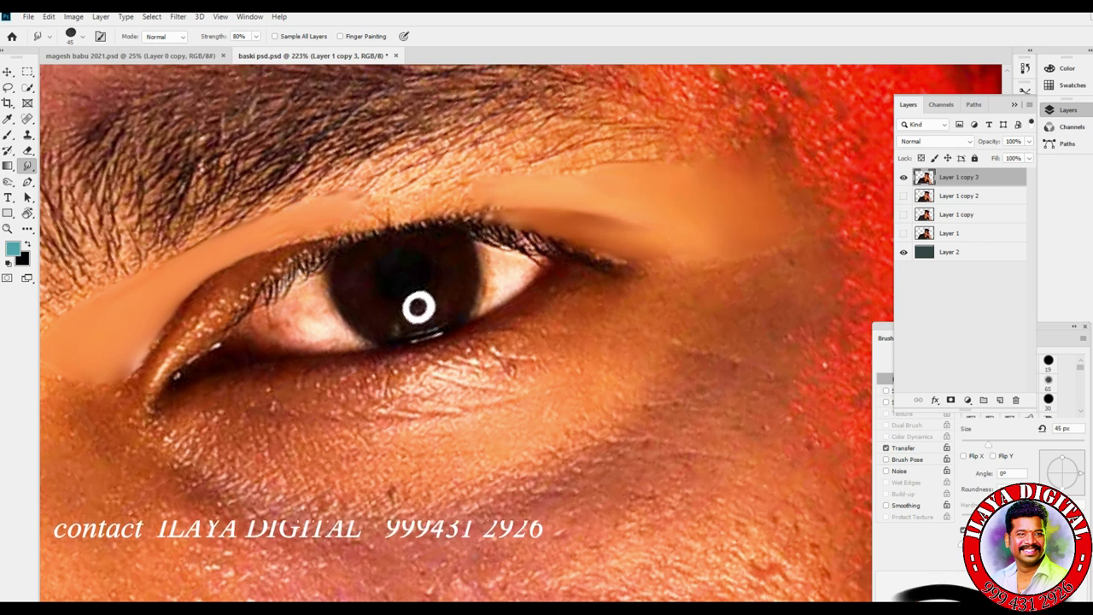
{"action": "left_click_drag", "start_coordinate": [369, 210], "coordinate": [468, 203]}
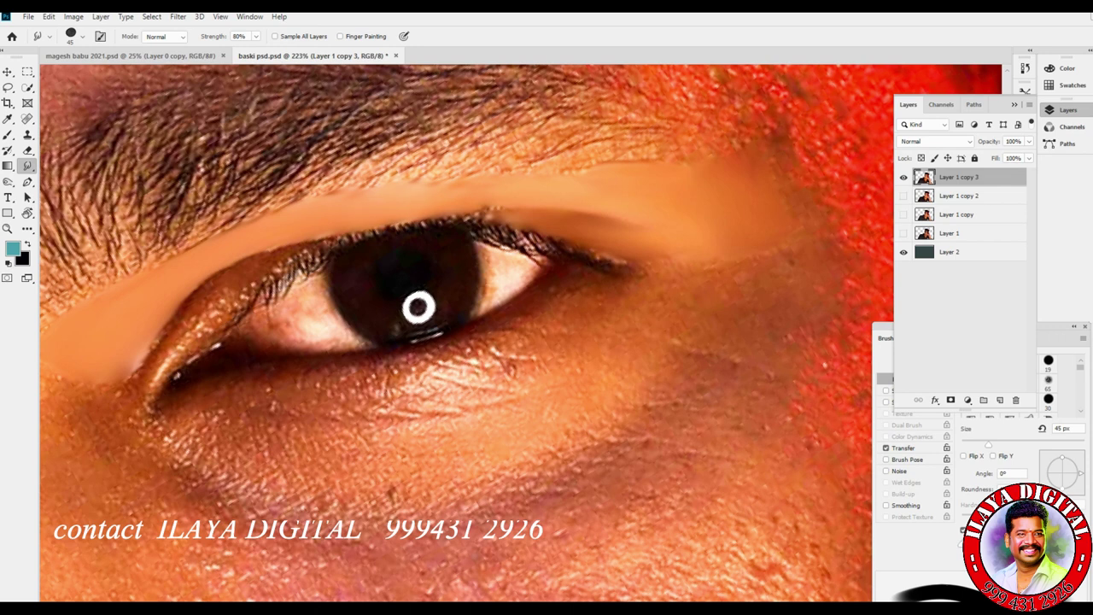
{"action": "key", "text": "bracketright"}
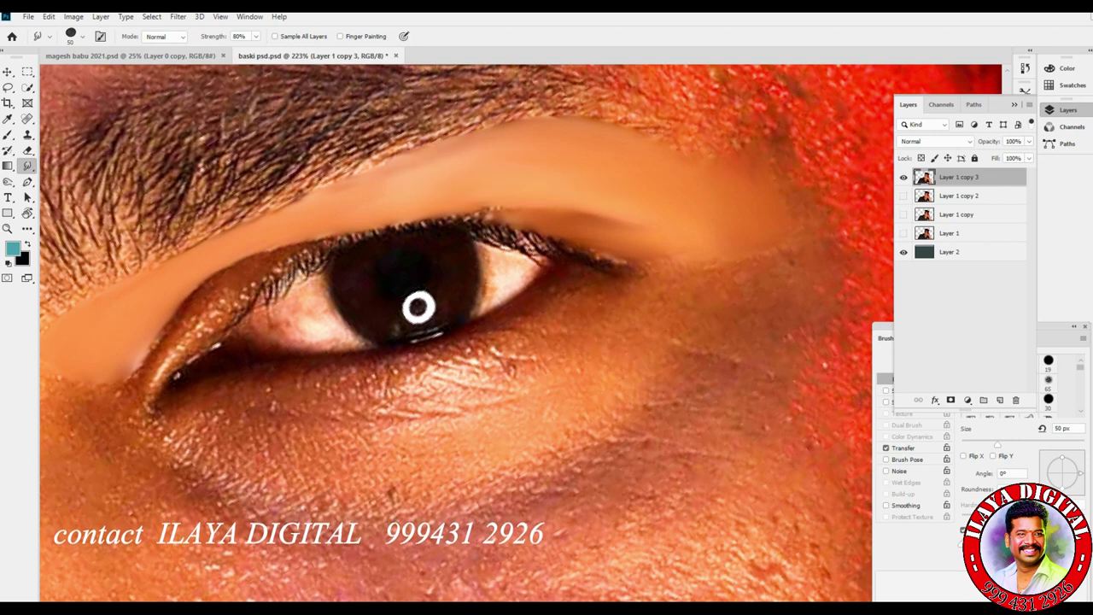
{"action": "key", "text": "bracketleft"}
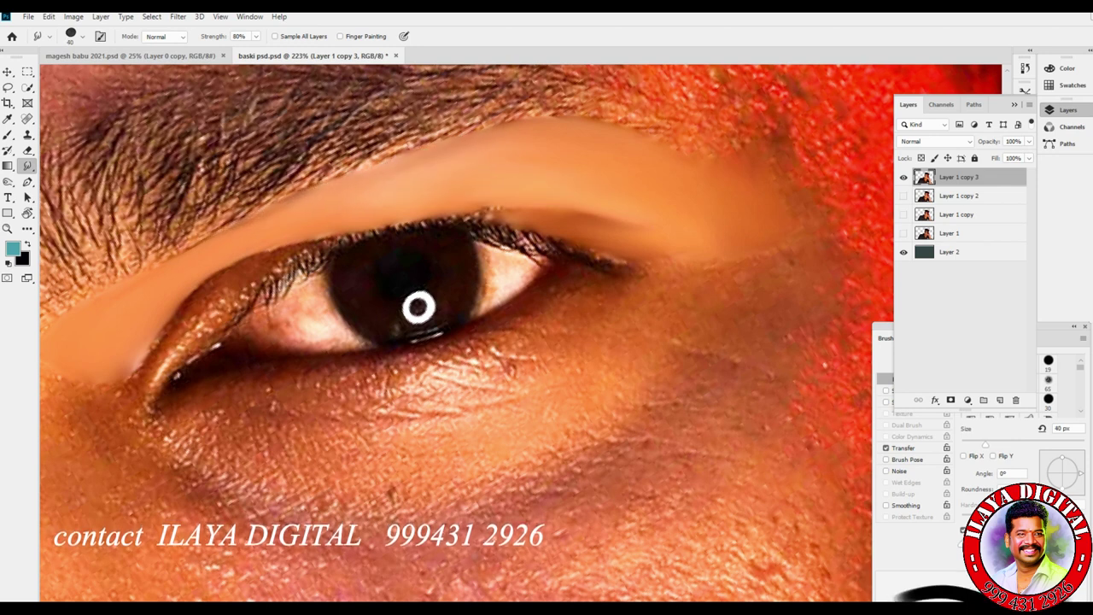
{"action": "key", "text": "bracketright"}
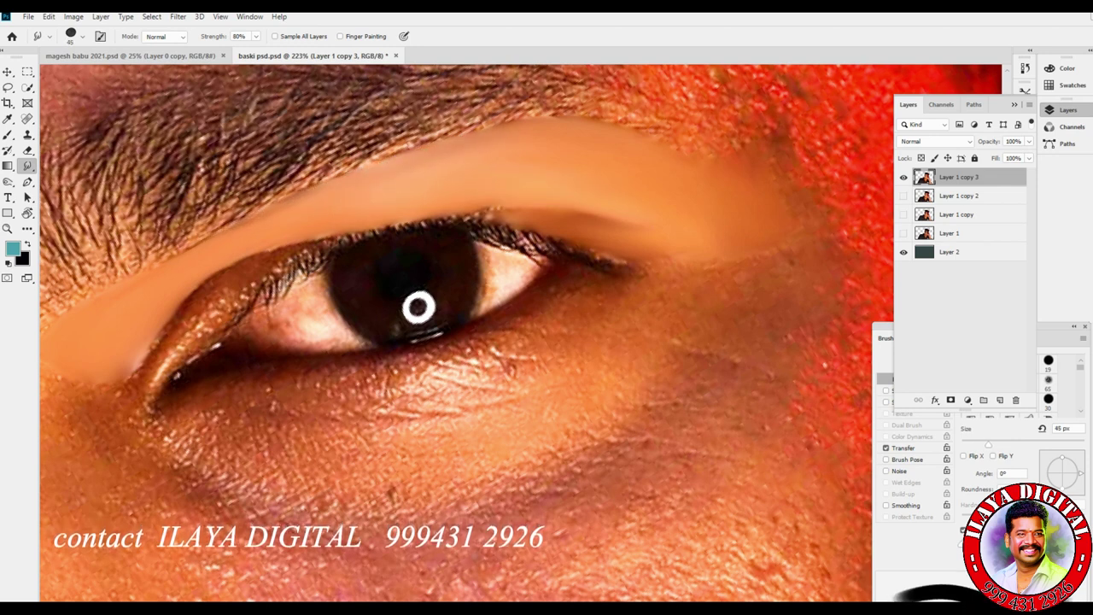
Step: Smooth the skin beyond the eye's outer corner with a 60 to 70 px Smudge brush, blending its edge at 45 px
{"action": "key", "text": "bracketright"}
{"action": "key", "text": "bracketright"}
{"action": "key", "text": "bracketright"}
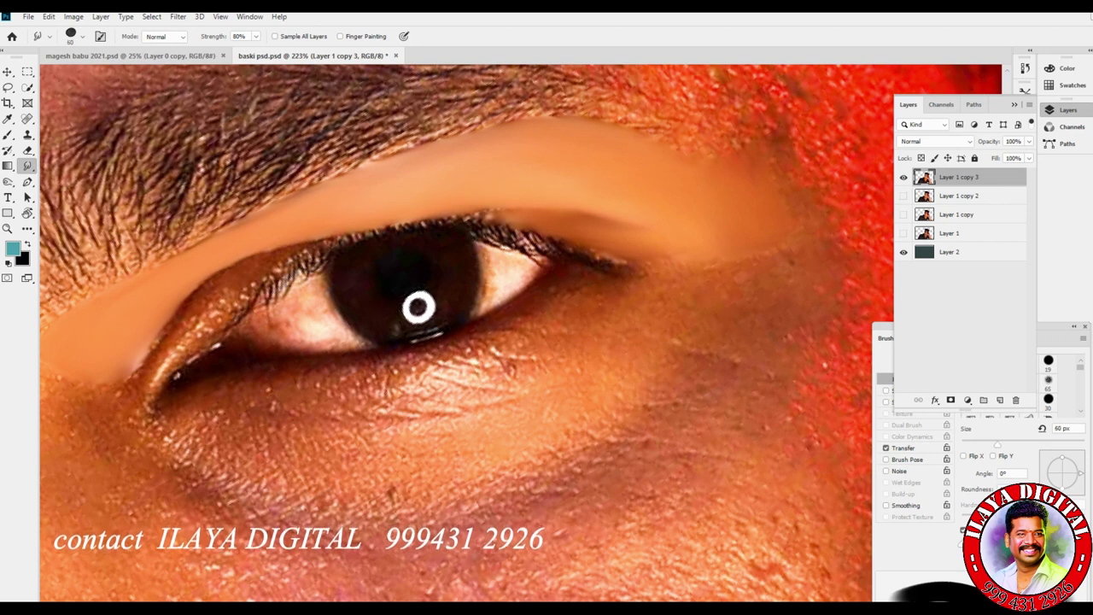
{"action": "key", "text": "bracketright"}
{"action": "key", "text": "bracketright"}
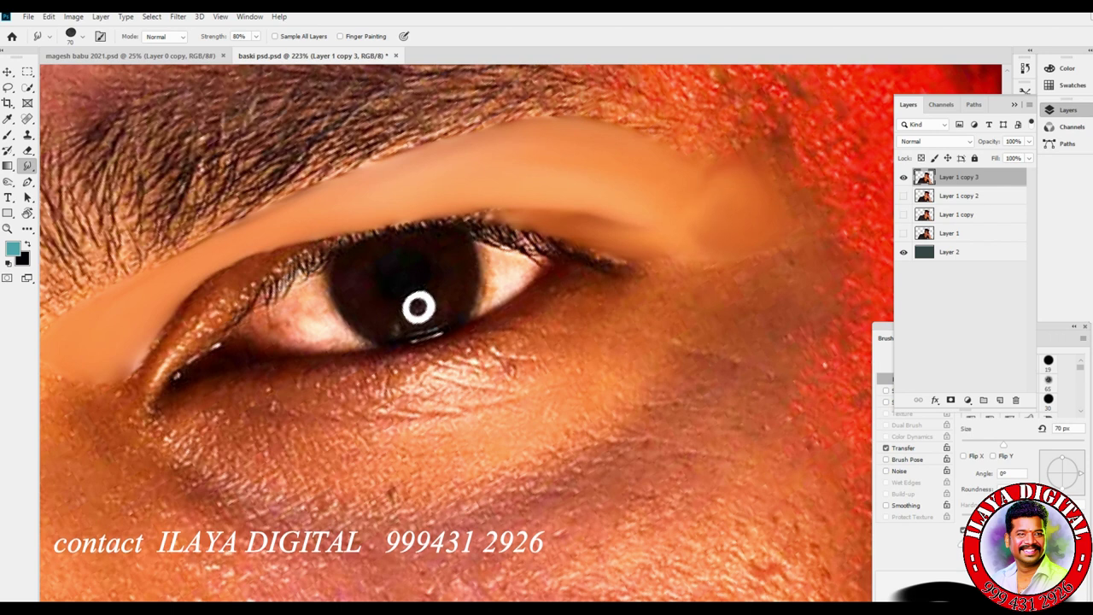
{"action": "left_click", "coordinate": [1004, 444]}
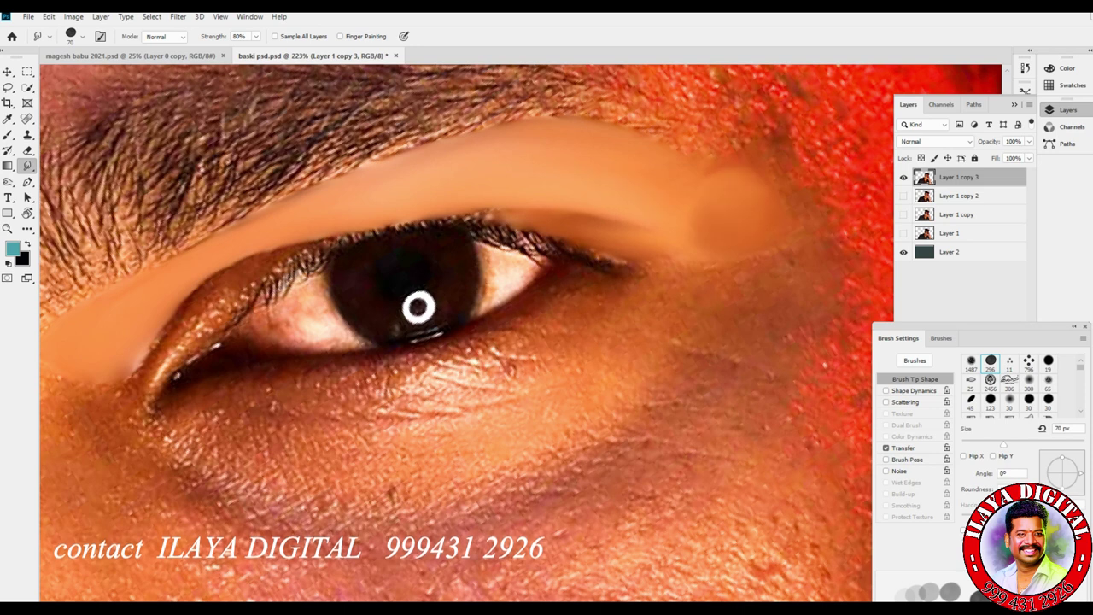
{"action": "key", "text": "bracketleft"}
{"action": "key", "text": "bracketleft"}
{"action": "key", "text": "bracketleft"}
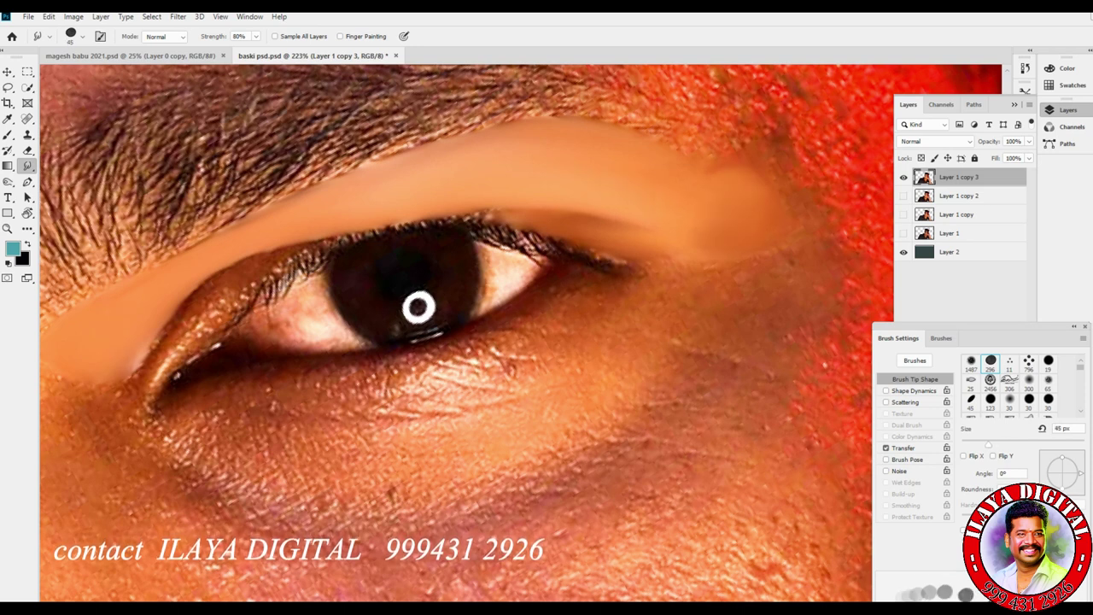
{"action": "key", "text": "bracketleft"}
Step: Smudge the textured skin of the upper eyelid from the inner corner to the lashes with a brush of about 20 px
{"action": "scroll", "coordinate": [419, 308], "scroll_direction": "up", "scroll_amount": 3}
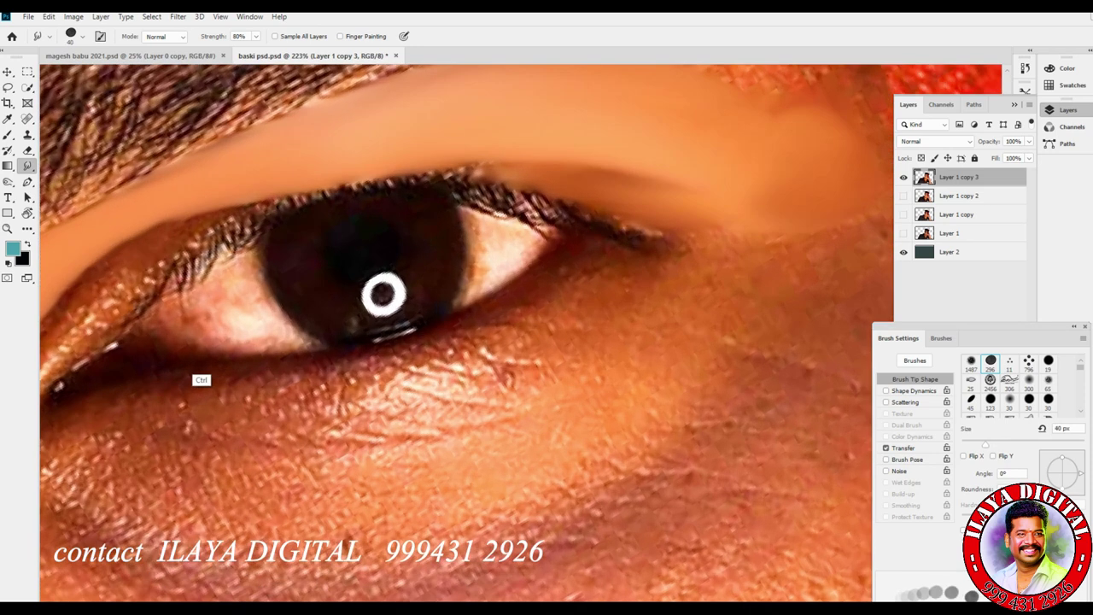
{"action": "key", "text": "r"}
{"action": "left_click_drag", "start_coordinate": [419, 308], "coordinate": [592, 460]}
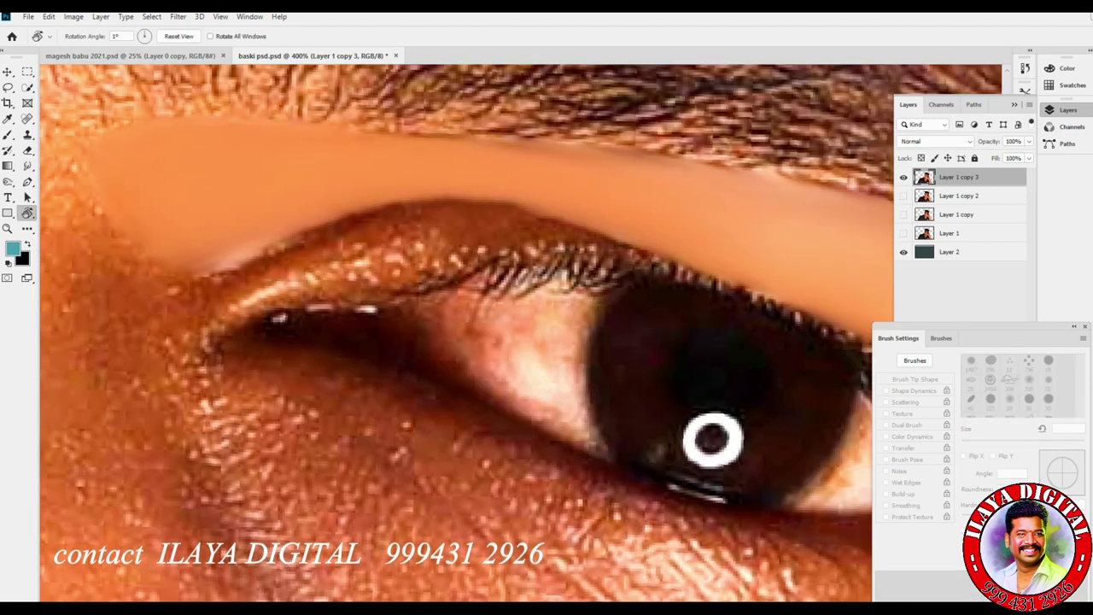
{"action": "key", "text": "bracketleft"}
{"action": "key", "text": "bracketleft"}
{"action": "key", "text": "bracketleft"}
{"action": "key", "text": "bracketleft"}
{"action": "left_click_drag", "start_coordinate": [202, 283], "coordinate": [335, 227]}
{"action": "key", "text": "bracketright"}
{"action": "mouse_move", "coordinate": [350, 280]}
{"action": "left_mouse_down"}
{"action": "mouse_move", "coordinate": [540, 244]}
{"action": "mouse_move", "coordinate": [617, 254]}
{"action": "left_mouse_up"}
{"action": "key", "text": "bracketleft"}
{"action": "mouse_move", "coordinate": [222, 316]}
{"action": "left_mouse_down"}
{"action": "mouse_move", "coordinate": [381, 257]}
{"action": "mouse_move", "coordinate": [383, 243]}
{"action": "left_mouse_up"}
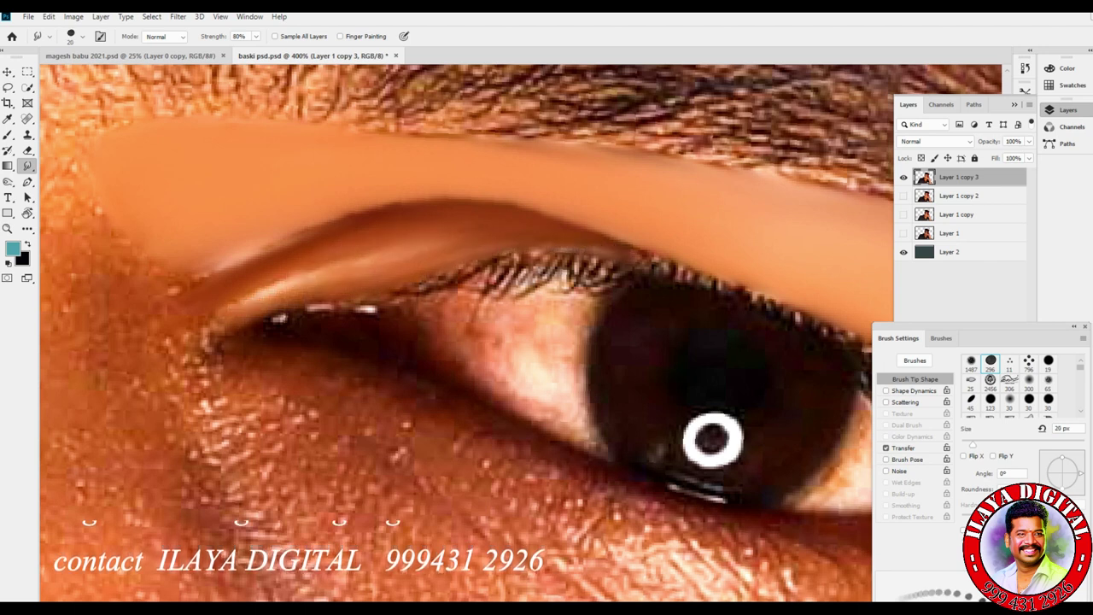
Step: Blend the dark eyelid crease and the lid highlight along their length with a 20 px Smudge brush
{"action": "left_click_drag", "start_coordinate": [232, 260], "coordinate": [176, 283]}
{"action": "left_click_drag", "start_coordinate": [275, 241], "coordinate": [352, 215]}
{"action": "left_click_drag", "start_coordinate": [518, 205], "coordinate": [618, 240]}
{"action": "left_click_drag", "start_coordinate": [422, 248], "coordinate": [480, 232]}
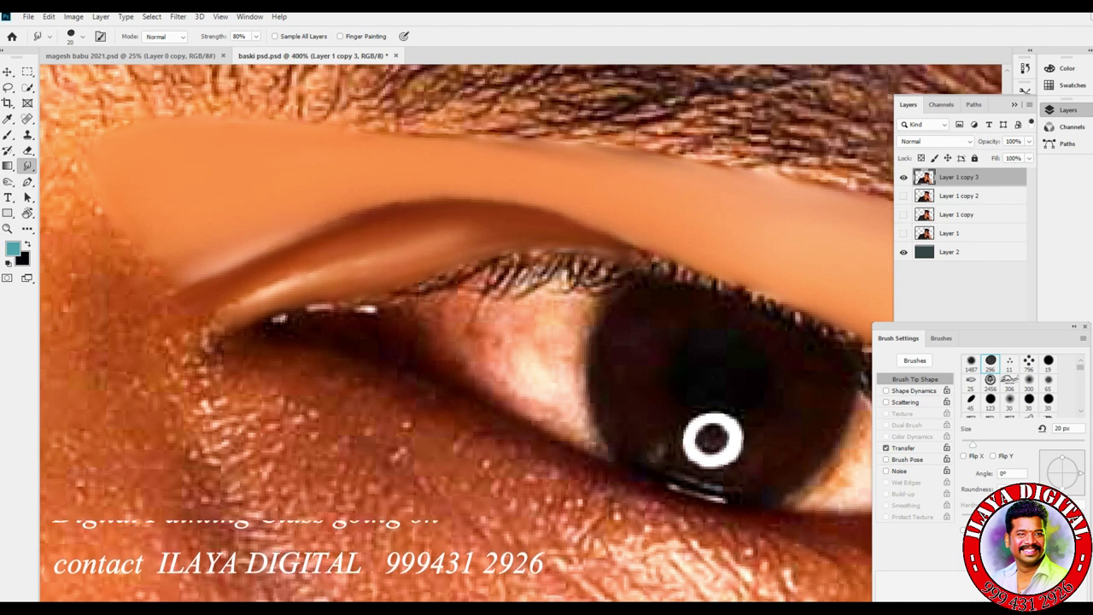
Step: Smooth the skin around the eye's inner corner with the Smudge brush, finishing at 15 px
{"action": "mouse_move", "coordinate": [243, 297]}
{"action": "left_mouse_down"}
{"action": "mouse_move", "coordinate": [210, 313]}
{"action": "mouse_move", "coordinate": [205, 340]}
{"action": "mouse_move", "coordinate": [165, 345]}
{"action": "left_mouse_up"}
{"action": "mouse_move", "coordinate": [217, 333]}
{"action": "left_mouse_down"}
{"action": "mouse_move", "coordinate": [201, 347]}
{"action": "mouse_move", "coordinate": [202, 369]}
{"action": "left_mouse_up"}
{"action": "key", "text": "bracketleft"}
{"action": "left_click_drag", "start_coordinate": [214, 349], "coordinate": [255, 353]}
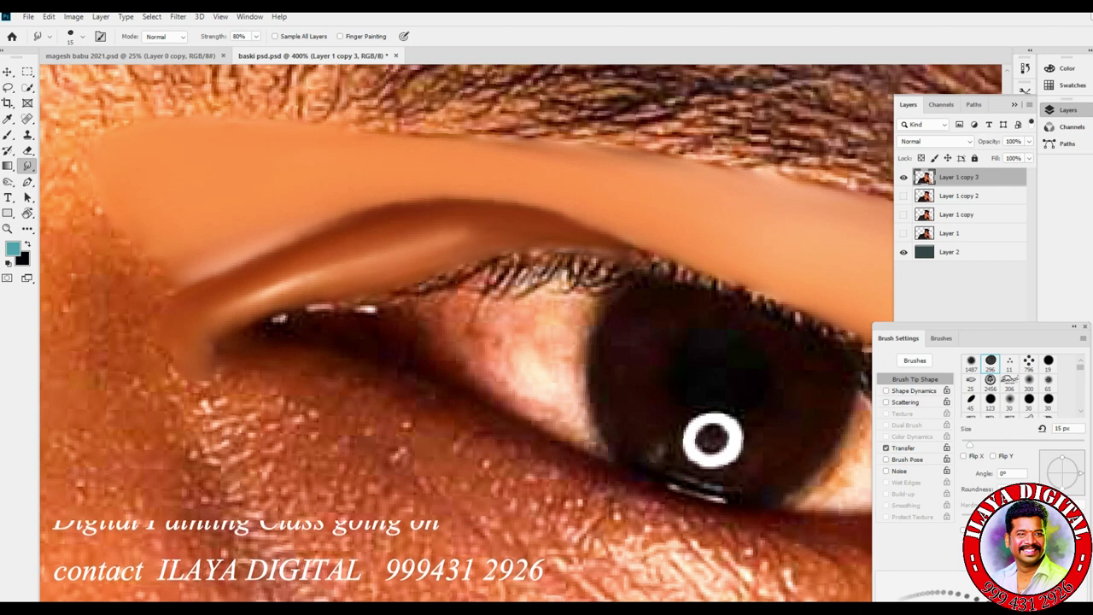
Step: Smudge along the dark crease beneath the eye bag with a 20 px brush
{"action": "scroll", "coordinate": [713, 439], "scroll_direction": "down", "scroll_amount": 3}
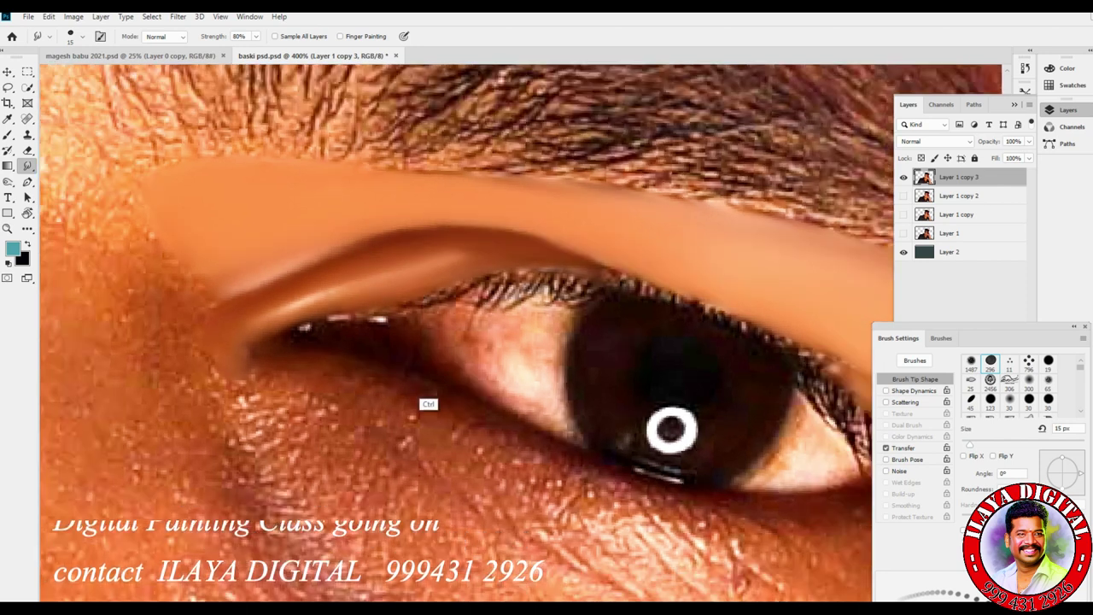
{"action": "key", "text": "r"}
{"action": "left_click_drag", "start_coordinate": [712, 439], "coordinate": [727, 288]}
{"action": "left_click_drag", "start_coordinate": [649, 384], "coordinate": [493, 152]}
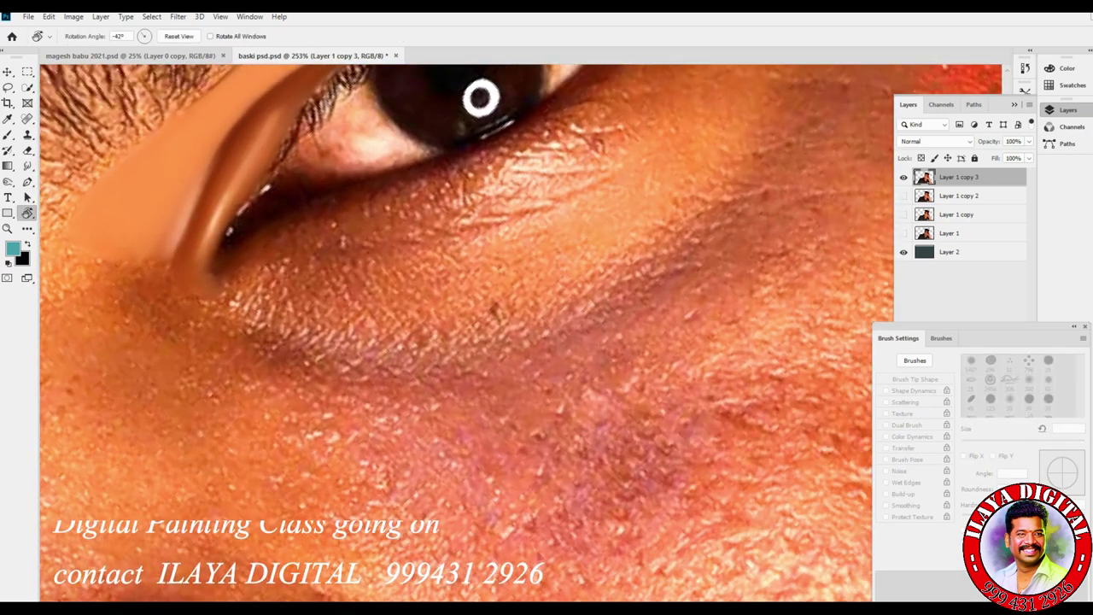
{"action": "key", "text": "r"}
{"action": "key", "text": "bracketright"}
{"action": "key", "text": "bracketright"}
{"action": "key", "text": "bracketleft"}
{"action": "key", "text": "bracketleft"}
{"action": "mouse_move", "coordinate": [250, 335]}
{"action": "left_mouse_down"}
{"action": "mouse_move", "coordinate": [307, 356]}
{"action": "mouse_move", "coordinate": [472, 371]}
{"action": "left_mouse_up"}
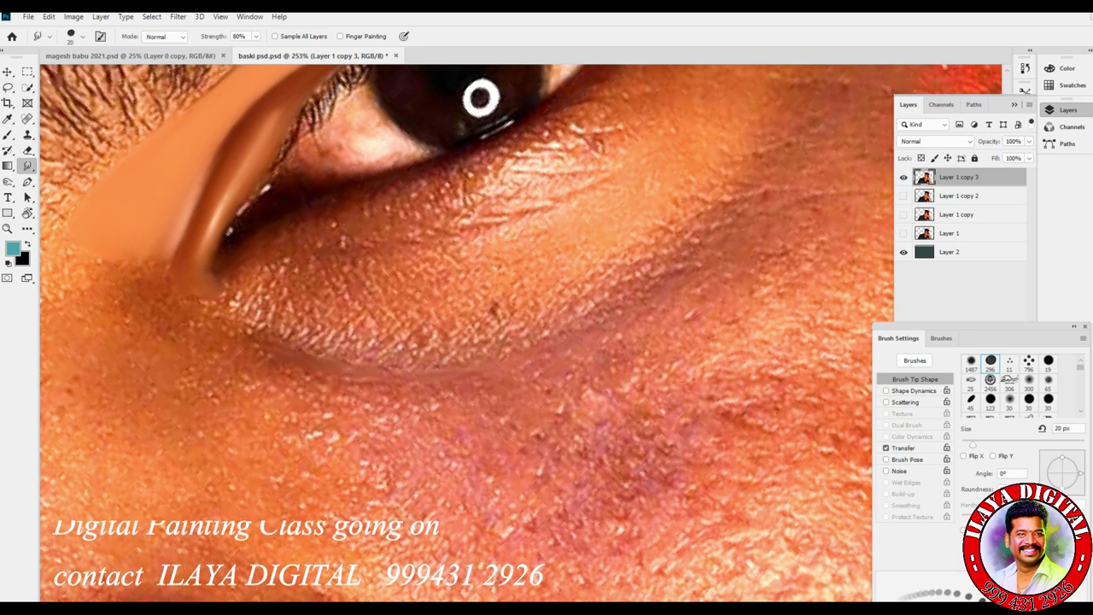
Step: Smooth the dark skin patch beside the eye's inner corner with a 35 px Smudge brush
{"action": "key", "text": "bracketright"}
{"action": "key", "text": "bracketright"}
{"action": "key", "text": "bracketright"}
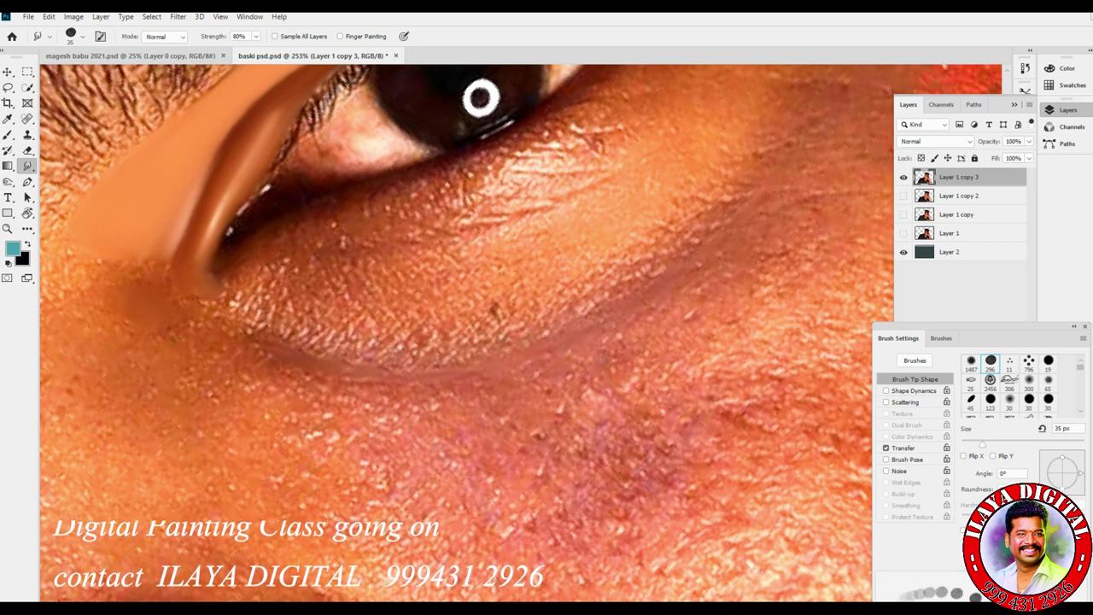
{"action": "mouse_move", "coordinate": [154, 280]}
{"action": "left_mouse_down"}
{"action": "mouse_move", "coordinate": [135, 275]}
{"action": "mouse_move", "coordinate": [186, 270]}
{"action": "mouse_move", "coordinate": [281, 202]}
{"action": "left_mouse_up"}
Step: Smudge the upper cheek just below the under-eye crease smooth, enlarging the brush up to 80 px
{"action": "key", "text": "bracketright"}
{"action": "key", "text": "bracketright"}
{"action": "key", "text": "bracketright"}
{"action": "mouse_move", "coordinate": [299, 280]}
{"action": "left_mouse_down"}
{"action": "mouse_move", "coordinate": [436, 323]}
{"action": "mouse_move", "coordinate": [547, 329]}
{"action": "left_mouse_up"}
{"action": "key", "text": "bracketright"}
{"action": "key", "text": "bracketright"}
{"action": "key", "text": "bracketright"}
{"action": "key", "text": "bracketright"}
{"action": "left_click_drag", "start_coordinate": [410, 352], "coordinate": [598, 359]}
Step: Blend the skin between the inner eye corner and the side of the nose with an 80 px Smudge brush
{"action": "left_click_drag", "start_coordinate": [256, 235], "coordinate": [230, 252]}
{"action": "left_click_drag", "start_coordinate": [235, 141], "coordinate": [141, 193]}
{"action": "mouse_move", "coordinate": [106, 224]}
{"action": "left_mouse_down"}
{"action": "mouse_move", "coordinate": [158, 318]}
{"action": "mouse_move", "coordinate": [120, 301]}
{"action": "left_mouse_up"}
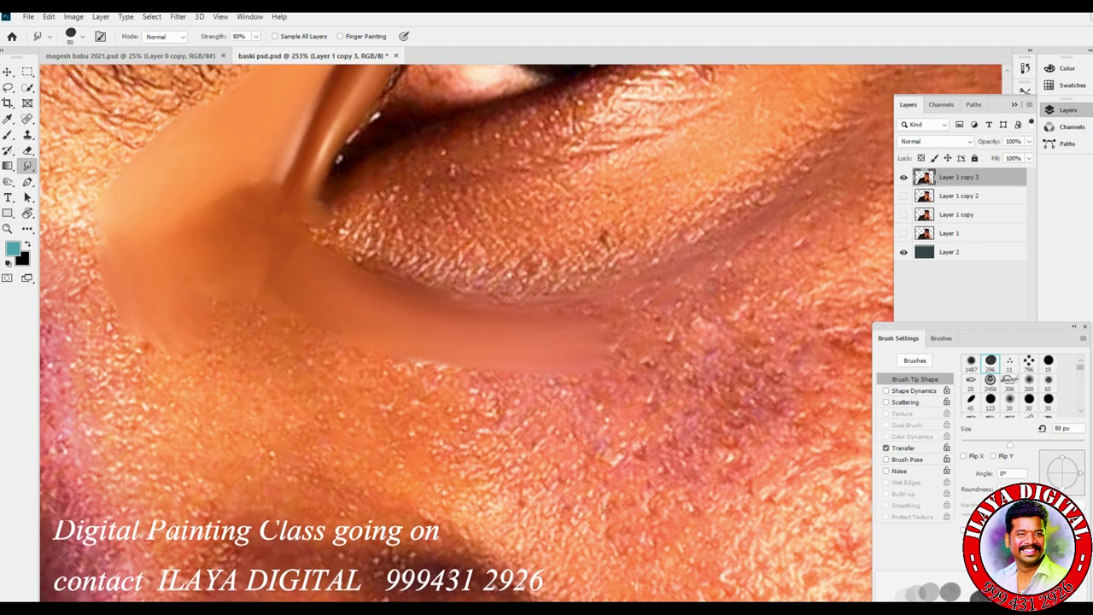
Step: Extend the smoothed area down from beside the nose across the upper cheek with a Smudge brush up to 125 px
{"action": "left_click_drag", "start_coordinate": [243, 320], "coordinate": [325, 401]}
{"action": "key", "text": "bracketright"}
{"action": "key", "text": "bracketright"}
{"action": "mouse_move", "coordinate": [320, 341]}
{"action": "left_mouse_down"}
{"action": "mouse_move", "coordinate": [398, 410]}
{"action": "mouse_move", "coordinate": [538, 418]}
{"action": "left_mouse_up"}
{"action": "mouse_move", "coordinate": [303, 295]}
{"action": "left_mouse_down"}
{"action": "mouse_move", "coordinate": [508, 389]}
{"action": "mouse_move", "coordinate": [551, 388]}
{"action": "left_mouse_up"}
{"action": "left_click_drag", "start_coordinate": [449, 378], "coordinate": [547, 381]}
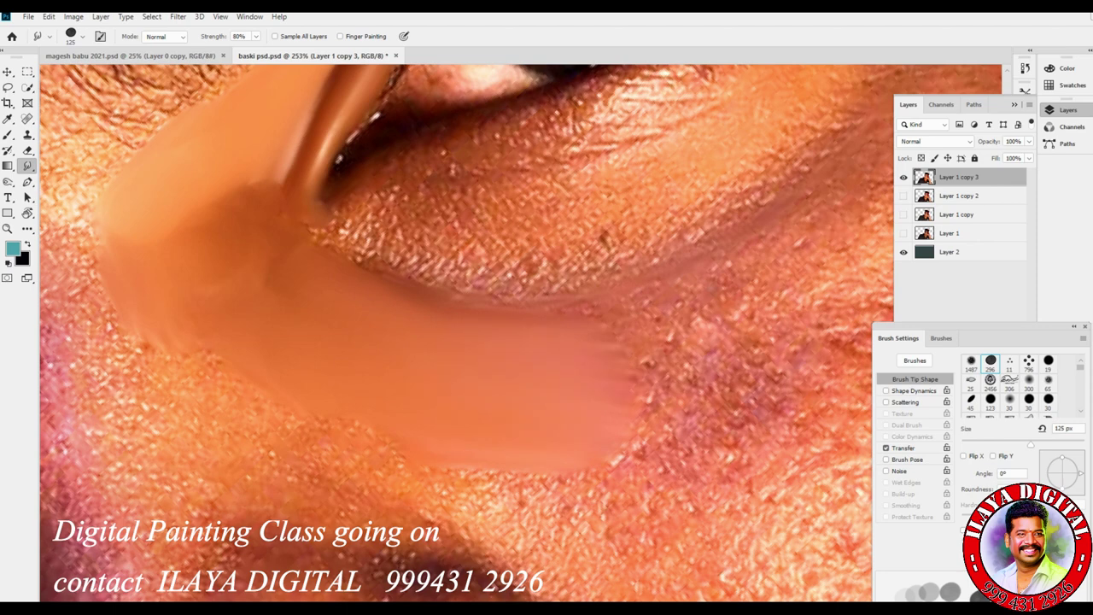
Step: Examine the smoothed skin around the eye and upper cheek against the rest of the face
{"action": "key", "text": "bracketleft"}
{"action": "key", "text": "bracketleft"}
{"action": "key", "text": "space"}
{"action": "left_click_drag", "start_coordinate": [632, 367], "coordinate": [256, 326]}
{"action": "key", "text": "r"}
{"action": "left_click_drag", "start_coordinate": [641, 486], "coordinate": [601, 328]}
{"action": "key", "text": "ctrl+minus"}
{"action": "key", "text": "ctrl+minus"}
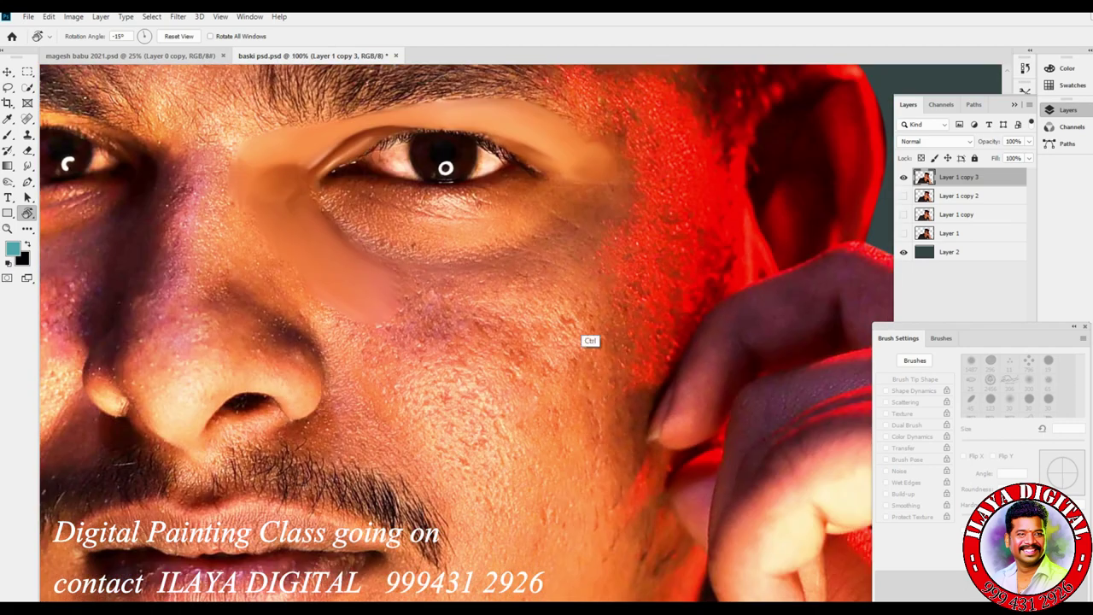
{"action": "scroll", "coordinate": [462, 333], "scroll_direction": "up", "scroll_amount": 3}
{"action": "key", "text": "e"}
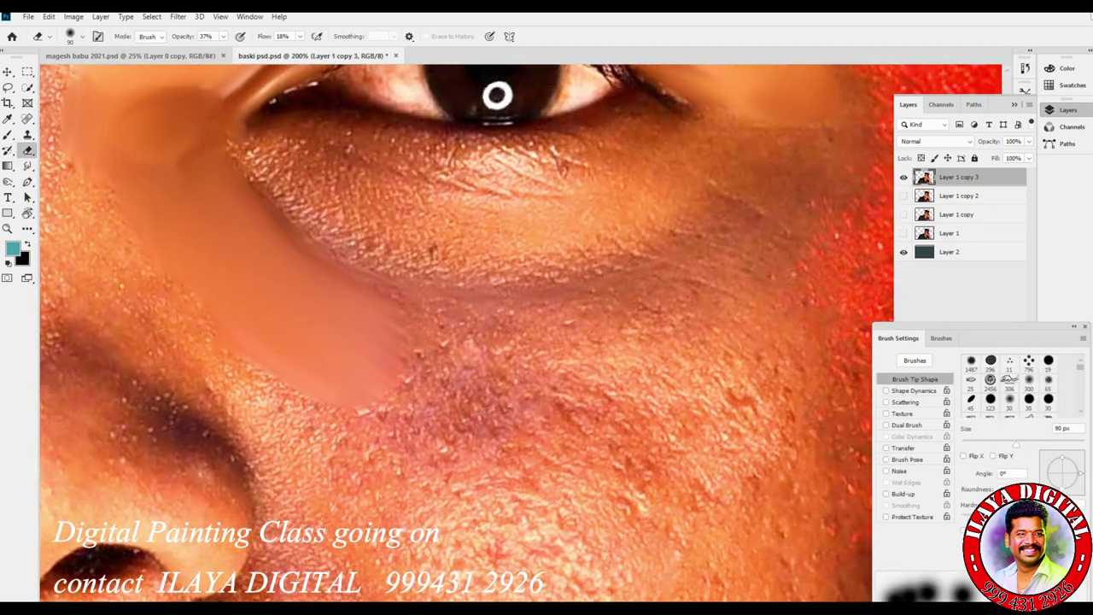
{"action": "key", "text": "bracketright"}
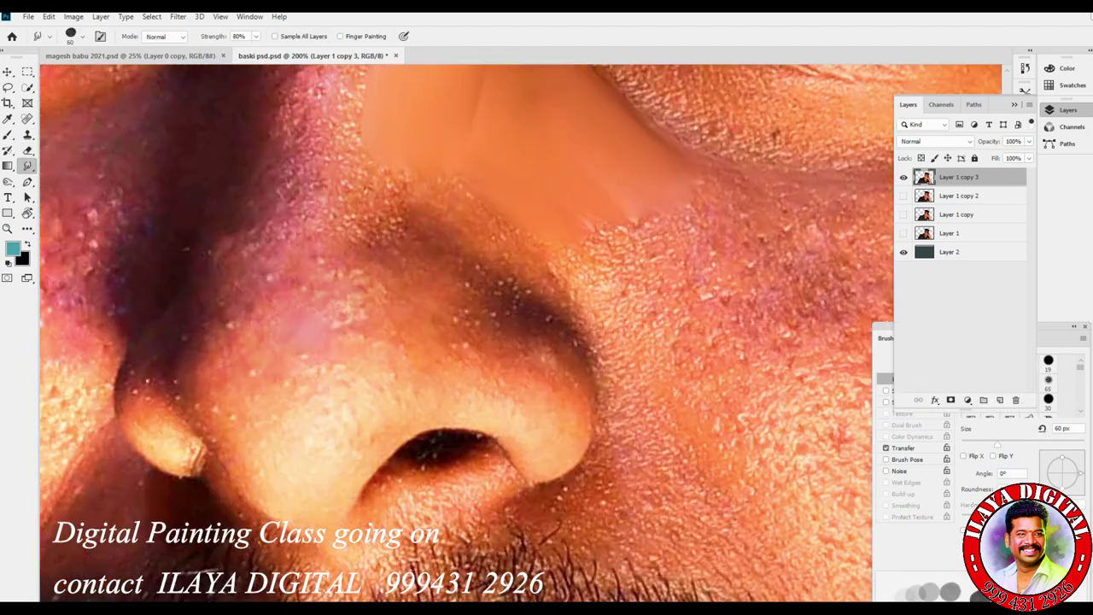
Step: Smudge the skin along the nostril's upper rim with a 35 px brush, leaving pressure-controlled size off
{"action": "key", "text": "ctrl+plus"}
{"action": "key", "text": "ctrl+plus"}
{"action": "mouse_move", "coordinate": [334, 419]}
{"action": "left_mouse_down"}
{"action": "mouse_move", "coordinate": [376, 320]}
{"action": "mouse_move", "coordinate": [389, 171]}
{"action": "mouse_move", "coordinate": [322, 253]}
{"action": "left_mouse_up"}
{"action": "key", "text": "r"}
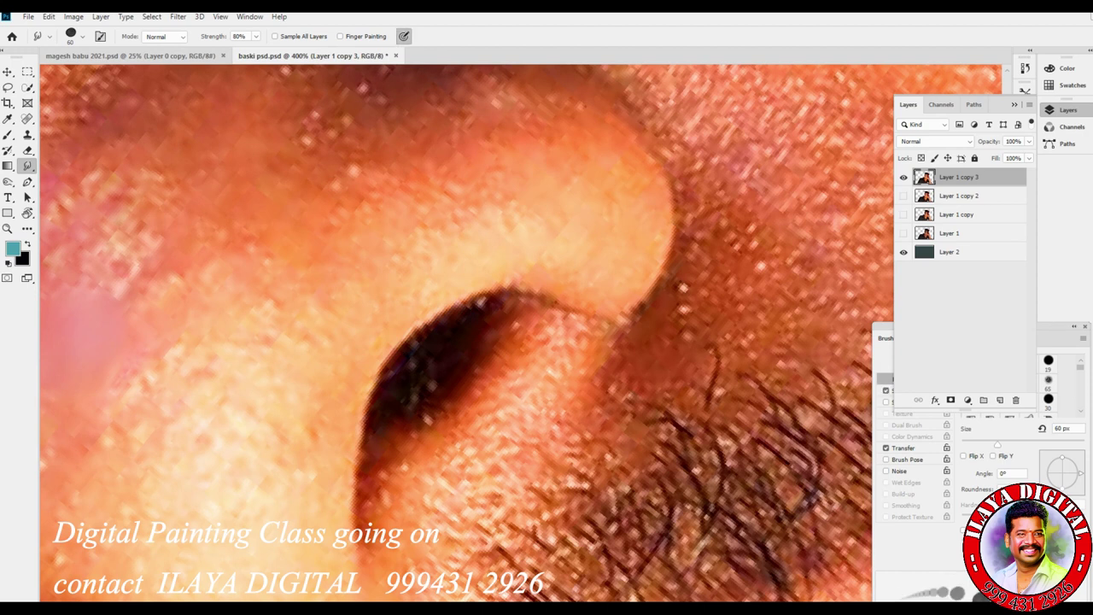
{"action": "left_click", "coordinate": [964, 531]}
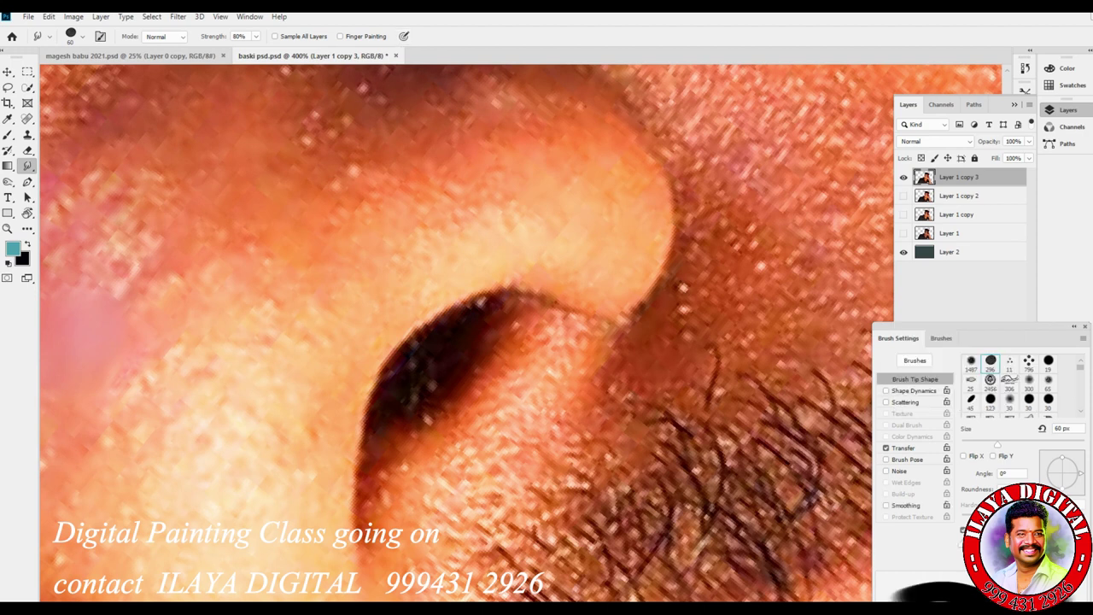
{"action": "key", "text": "bracketleft"}
{"action": "key", "text": "bracketleft"}
{"action": "key", "text": "bracketleft"}
{"action": "key", "text": "bracketleft"}
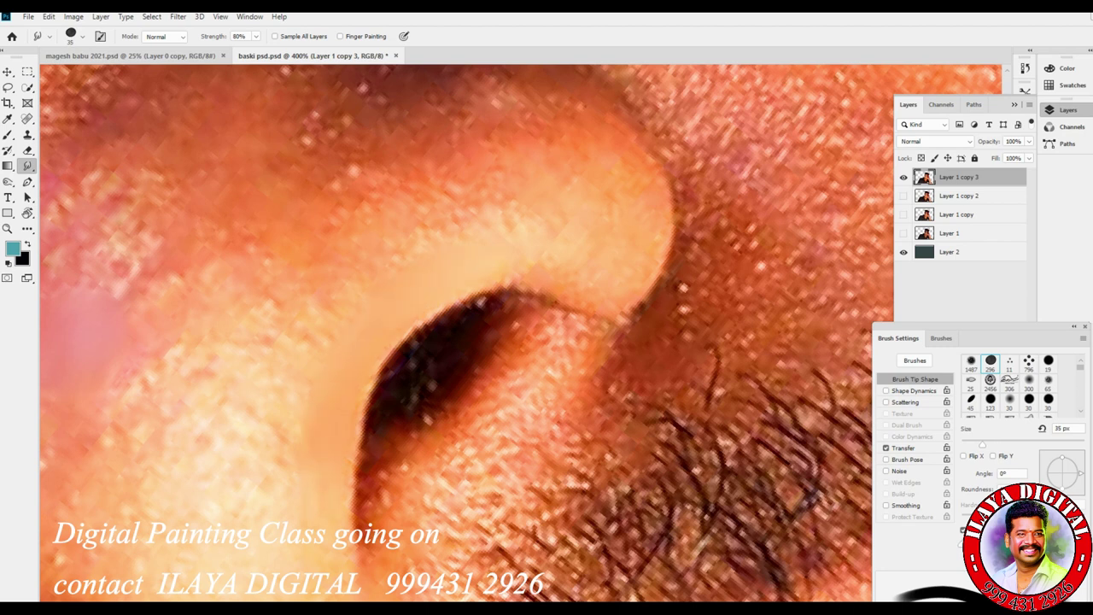
Step: Widen the smoothed band around the nostril toward the nose tip and wing with 50 to 70 px Smudge strokes
{"action": "key", "text": "bracketright"}
{"action": "key", "text": "bracketright"}
{"action": "key", "text": "bracketright"}
{"action": "key", "text": "bracketright"}
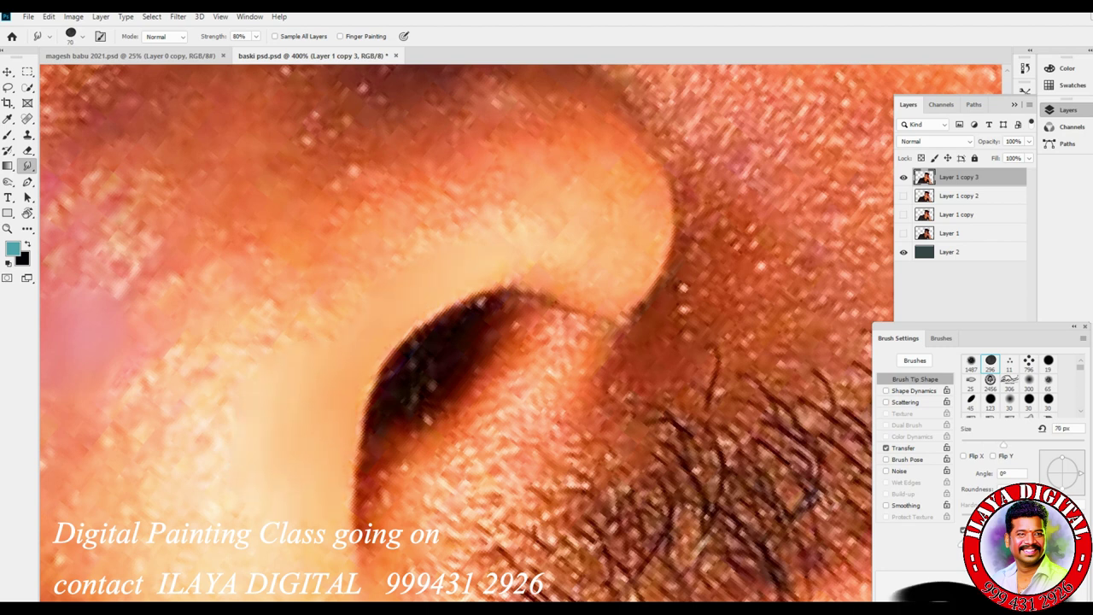
{"action": "key", "text": "bracketleft"}
{"action": "key", "text": "bracketleft"}
{"action": "mouse_move", "coordinate": [317, 315]}
{"action": "left_mouse_down"}
{"action": "mouse_move", "coordinate": [335, 295]}
{"action": "mouse_move", "coordinate": [287, 335]}
{"action": "mouse_move", "coordinate": [439, 231]}
{"action": "mouse_move", "coordinate": [517, 224]}
{"action": "left_mouse_up"}
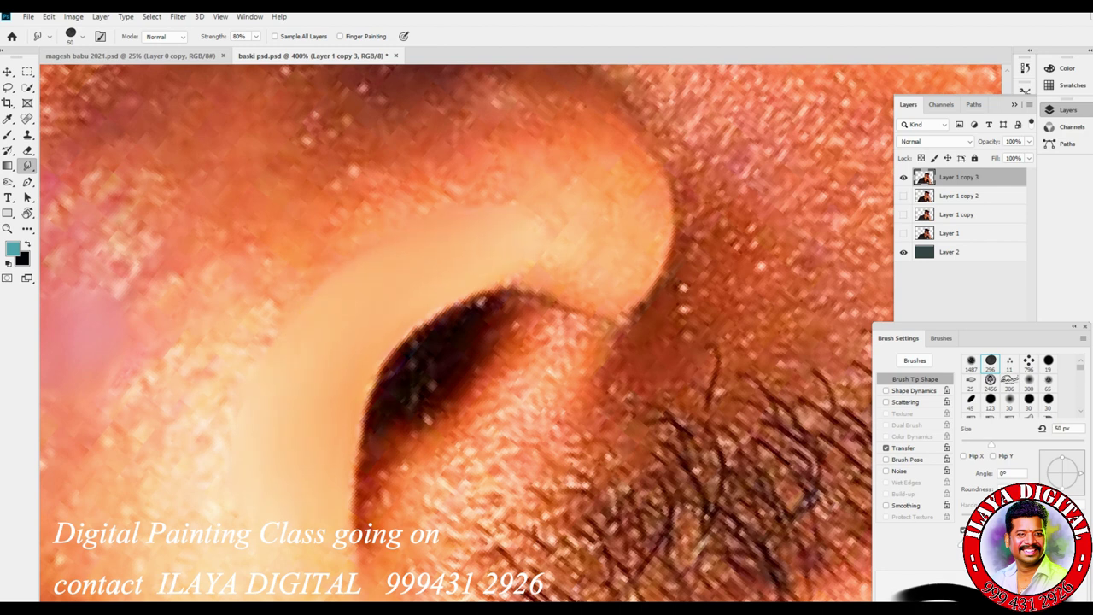
Step: Smudge the upper part of the nose wing, just below its dark crease, with a 40 px brush
{"action": "key", "text": "bracketleft"}
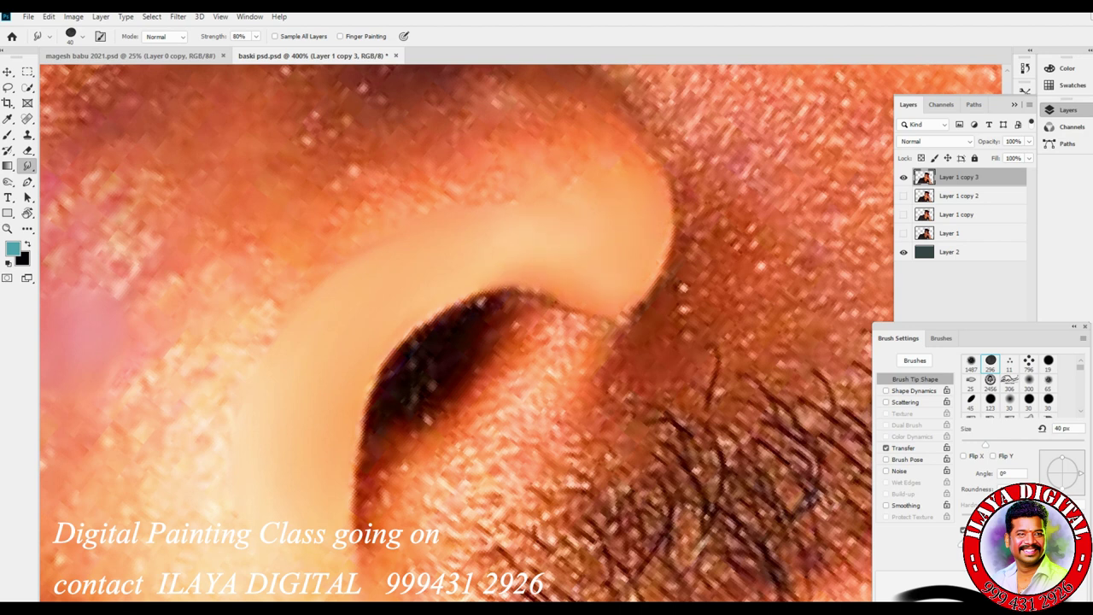
{"action": "scroll", "coordinate": [521, 333], "scroll_direction": "up", "scroll_amount": 4}
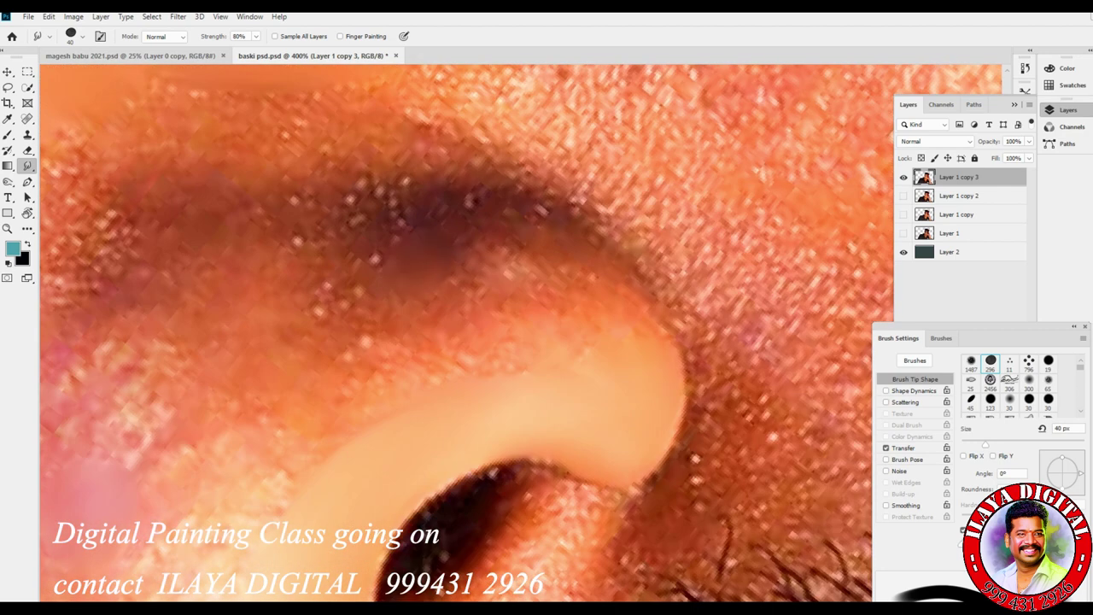
{"action": "mouse_move", "coordinate": [540, 260]}
{"action": "left_mouse_down"}
{"action": "mouse_move", "coordinate": [480, 254]}
{"action": "mouse_move", "coordinate": [502, 265]}
{"action": "mouse_move", "coordinate": [481, 268]}
{"action": "mouse_move", "coordinate": [491, 261]}
{"action": "left_mouse_up"}
{"action": "mouse_move", "coordinate": [582, 269]}
{"action": "left_mouse_down"}
{"action": "mouse_move", "coordinate": [600, 300]}
{"action": "mouse_move", "coordinate": [631, 316]}
{"action": "left_mouse_up"}
{"action": "mouse_move", "coordinate": [588, 275]}
{"action": "left_mouse_down"}
{"action": "mouse_move", "coordinate": [617, 307]}
{"action": "mouse_move", "coordinate": [605, 296]}
{"action": "mouse_move", "coordinate": [615, 311]}
{"action": "mouse_move", "coordinate": [578, 312]}
{"action": "mouse_move", "coordinate": [631, 317]}
{"action": "mouse_move", "coordinate": [581, 275]}
{"action": "left_mouse_up"}
{"action": "mouse_move", "coordinate": [466, 319]}
{"action": "left_mouse_down"}
{"action": "mouse_move", "coordinate": [448, 338]}
{"action": "mouse_move", "coordinate": [455, 350]}
{"action": "left_mouse_up"}
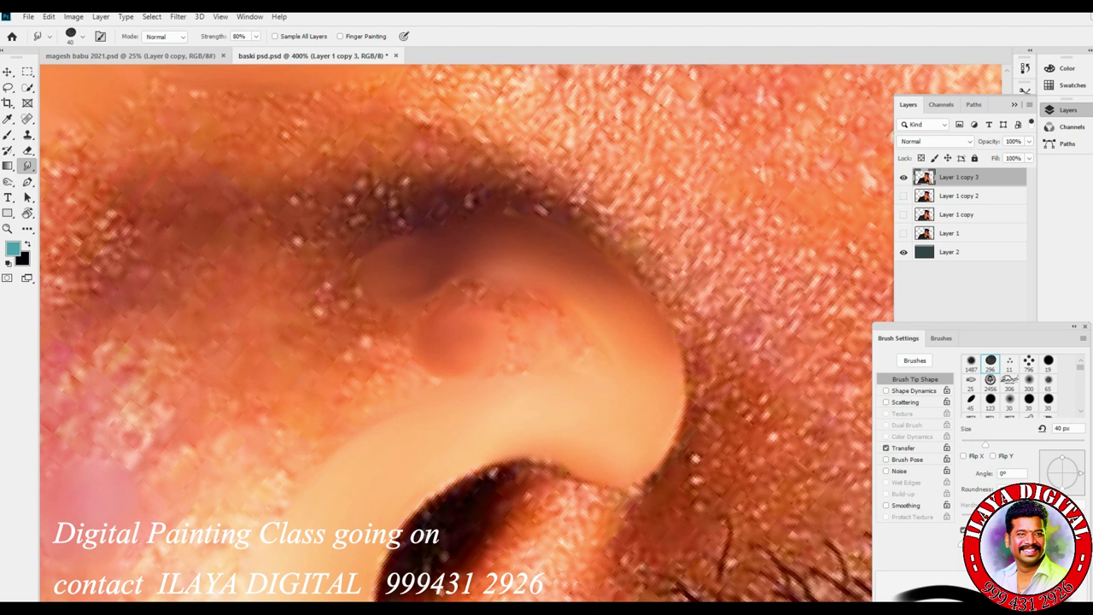
Step: Blend the patch between the crease and the nostril band into smooth skin, enlarging the Smudge brush to 70 px
{"action": "key", "text": "bracketleft"}
{"action": "key", "text": "bracketleft"}
{"action": "mouse_move", "coordinate": [439, 289]}
{"action": "left_mouse_down"}
{"action": "mouse_move", "coordinate": [403, 306]}
{"action": "mouse_move", "coordinate": [419, 281]}
{"action": "left_mouse_up"}
{"action": "key", "text": "bracketright"}
{"action": "key", "text": "bracketright"}
{"action": "key", "text": "bracketright"}
{"action": "key", "text": "bracketright"}
{"action": "key", "text": "bracketright"}
{"action": "mouse_move", "coordinate": [428, 342]}
{"action": "left_mouse_down"}
{"action": "mouse_move", "coordinate": [432, 367]}
{"action": "mouse_move", "coordinate": [386, 333]}
{"action": "left_mouse_up"}
{"action": "key", "text": "bracketright"}
{"action": "left_click_drag", "start_coordinate": [504, 320], "coordinate": [547, 346]}
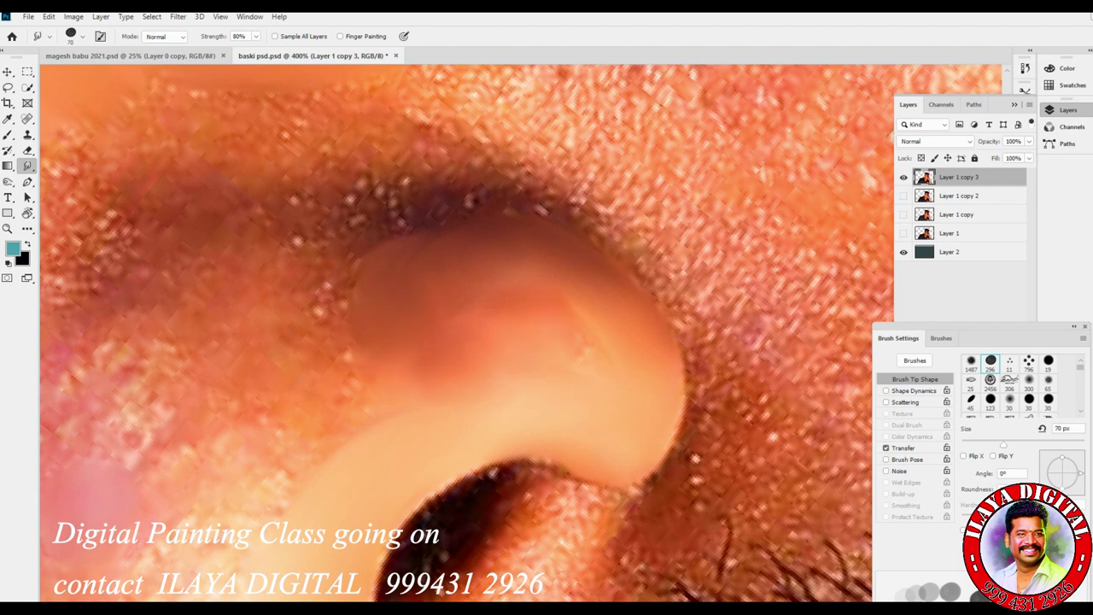
Step: Even out the tones across the nose wing's outer curve and inner shadow with 60 down to 40 px Smudge strokes
{"action": "left_click_drag", "start_coordinate": [595, 295], "coordinate": [564, 328]}
{"action": "mouse_move", "coordinate": [634, 295]}
{"action": "left_mouse_down"}
{"action": "mouse_move", "coordinate": [622, 321]}
{"action": "mouse_move", "coordinate": [542, 278]}
{"action": "mouse_move", "coordinate": [605, 316]}
{"action": "left_mouse_up"}
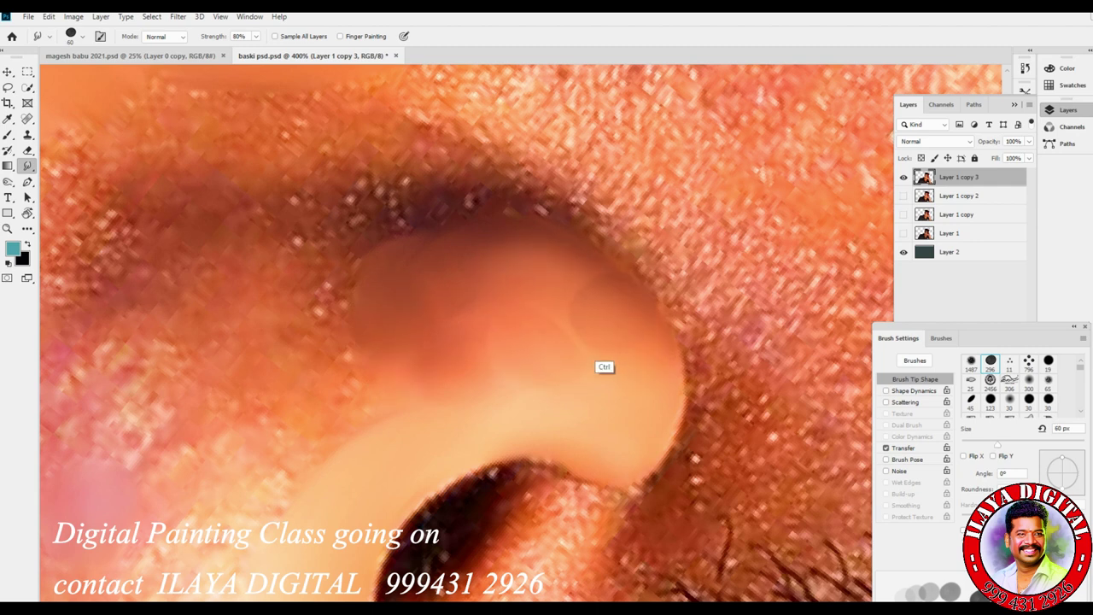
{"action": "left_click_drag", "start_coordinate": [605, 368], "coordinate": [542, 334]}
{"action": "key", "text": "bracketleft"}
{"action": "key", "text": "bracketleft"}
{"action": "key", "text": "bracketleft"}
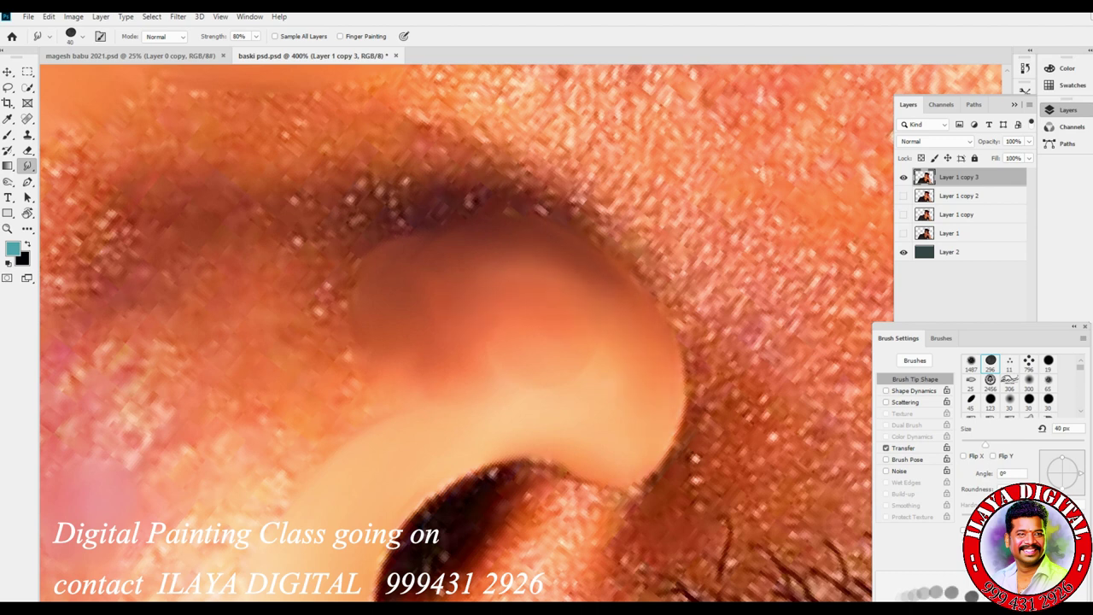
{"action": "key", "text": "bracketright"}
{"action": "left_click_drag", "start_coordinate": [387, 312], "coordinate": [408, 351]}
{"action": "left_click_drag", "start_coordinate": [419, 299], "coordinate": [455, 333]}
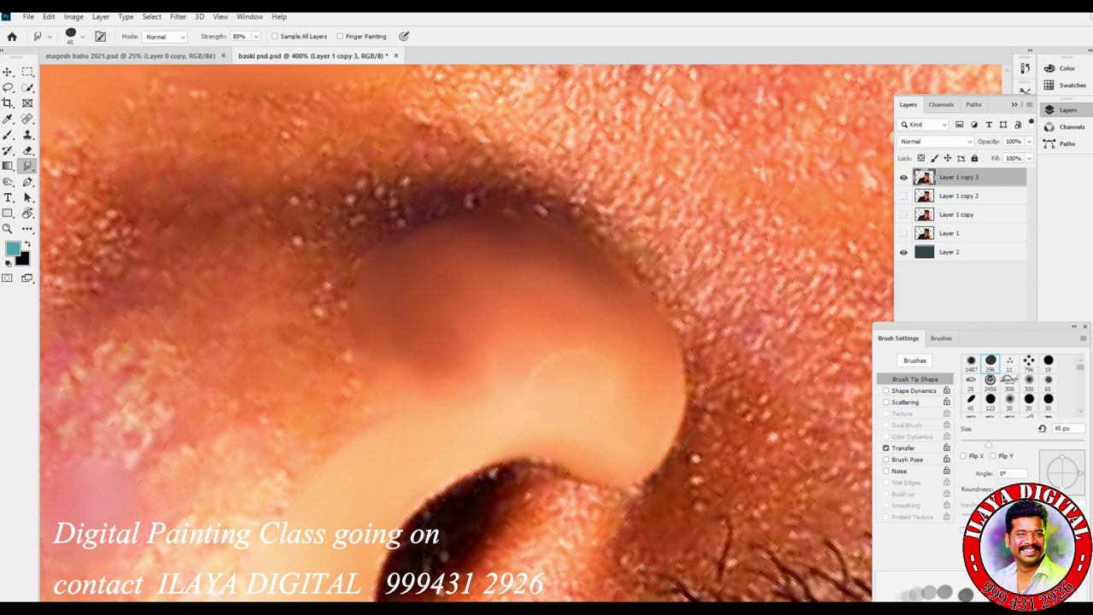
Step: Smudge along the dark crease above the nose wing with a 25 px brush
{"action": "key", "text": "bracketleft"}
{"action": "key", "text": "bracketleft"}
{"action": "key", "text": "bracketleft"}
{"action": "key", "text": "bracketleft"}
{"action": "left_click_drag", "start_coordinate": [462, 202], "coordinate": [482, 193]}
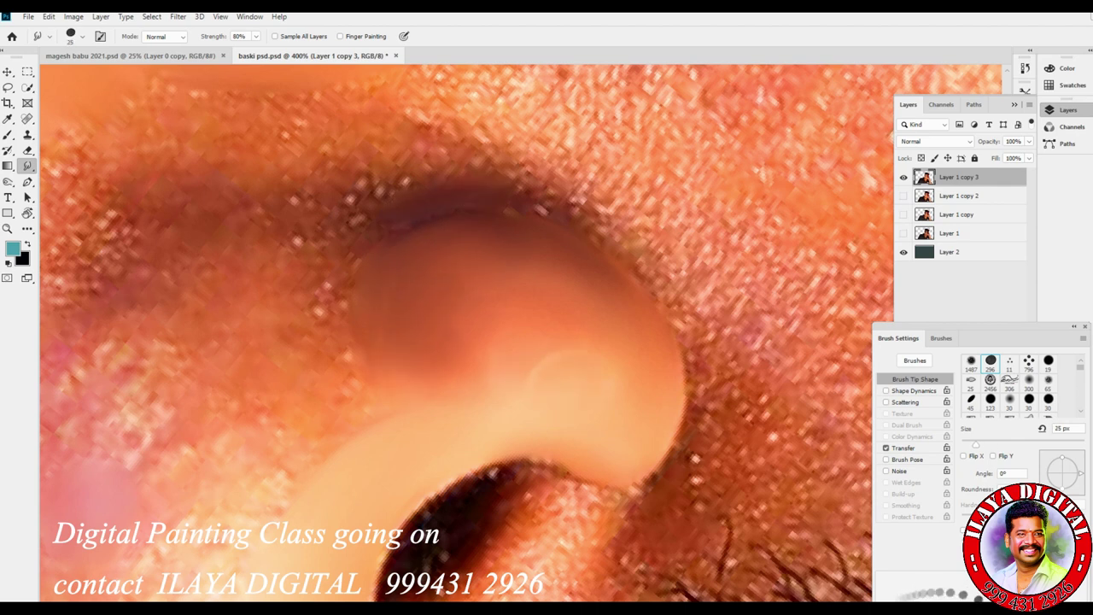
{"action": "mouse_move", "coordinate": [346, 240]}
{"action": "left_mouse_down"}
{"action": "mouse_move", "coordinate": [543, 205]}
{"action": "mouse_move", "coordinate": [602, 221]}
{"action": "mouse_move", "coordinate": [679, 306]}
{"action": "left_mouse_up"}
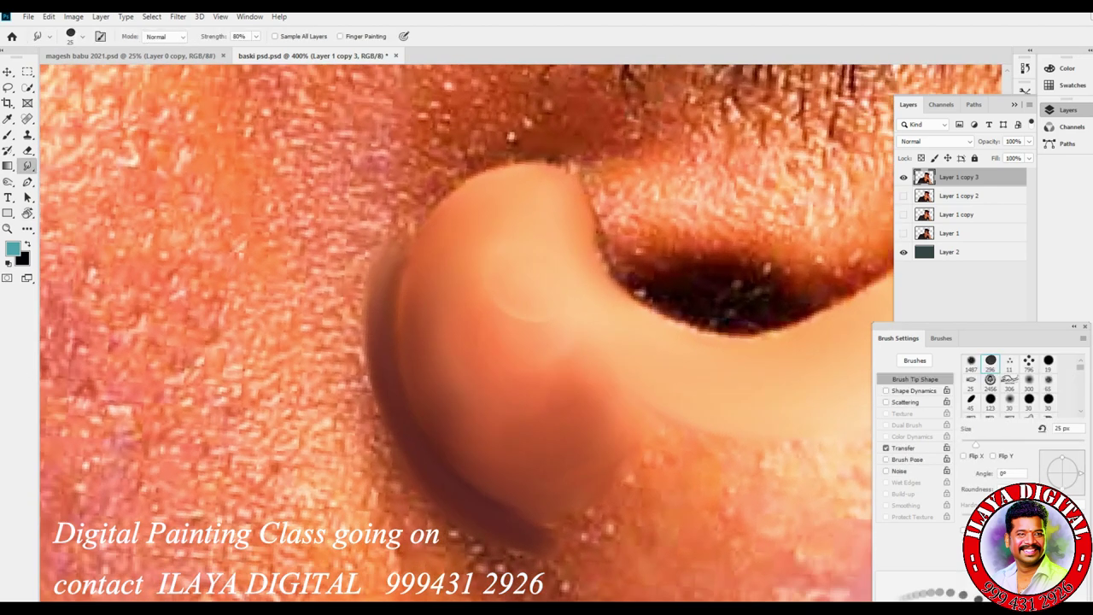
Step: Smudge the crease around the wing's outer edge down toward the nostril with 15 and 25 px strokes
{"action": "key", "text": "bracketleft"}
{"action": "key", "text": "bracketleft"}
{"action": "mouse_move", "coordinate": [555, 160]}
{"action": "left_mouse_down"}
{"action": "mouse_move", "coordinate": [461, 174]}
{"action": "mouse_move", "coordinate": [430, 206]}
{"action": "left_mouse_up"}
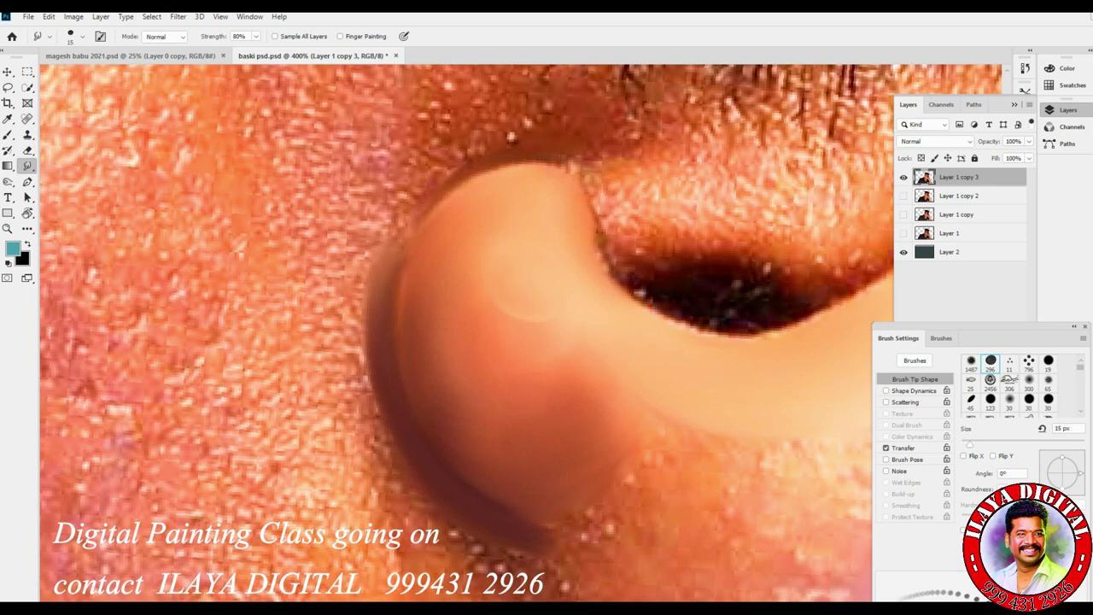
{"action": "key", "text": "bracketright"}
{"action": "mouse_move", "coordinate": [516, 135]}
{"action": "left_mouse_down"}
{"action": "mouse_move", "coordinate": [431, 180]}
{"action": "mouse_move", "coordinate": [389, 235]}
{"action": "left_mouse_up"}
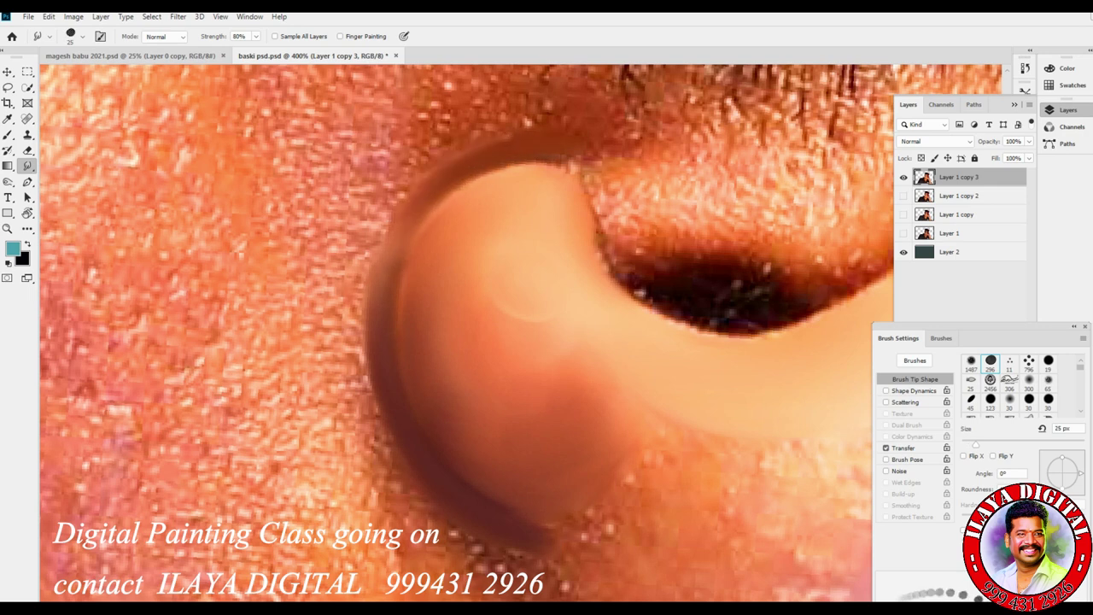
Step: Blend the crease's inner edge into the nose wing, enlarging the Smudge brush to 60 px
{"action": "key", "text": "bracketright"}
{"action": "mouse_move", "coordinate": [472, 210]}
{"action": "left_mouse_down"}
{"action": "mouse_move", "coordinate": [451, 225]}
{"action": "mouse_move", "coordinate": [408, 320]}
{"action": "left_mouse_up"}
{"action": "left_click_drag", "start_coordinate": [415, 251], "coordinate": [396, 320]}
{"action": "key", "text": "bracketright"}
{"action": "key", "text": "bracketright"}
{"action": "left_click_drag", "start_coordinate": [466, 267], "coordinate": [435, 310]}
{"action": "left_click_drag", "start_coordinate": [466, 241], "coordinate": [417, 305]}
{"action": "key", "text": "bracketright"}
{"action": "key", "text": "bracketright"}
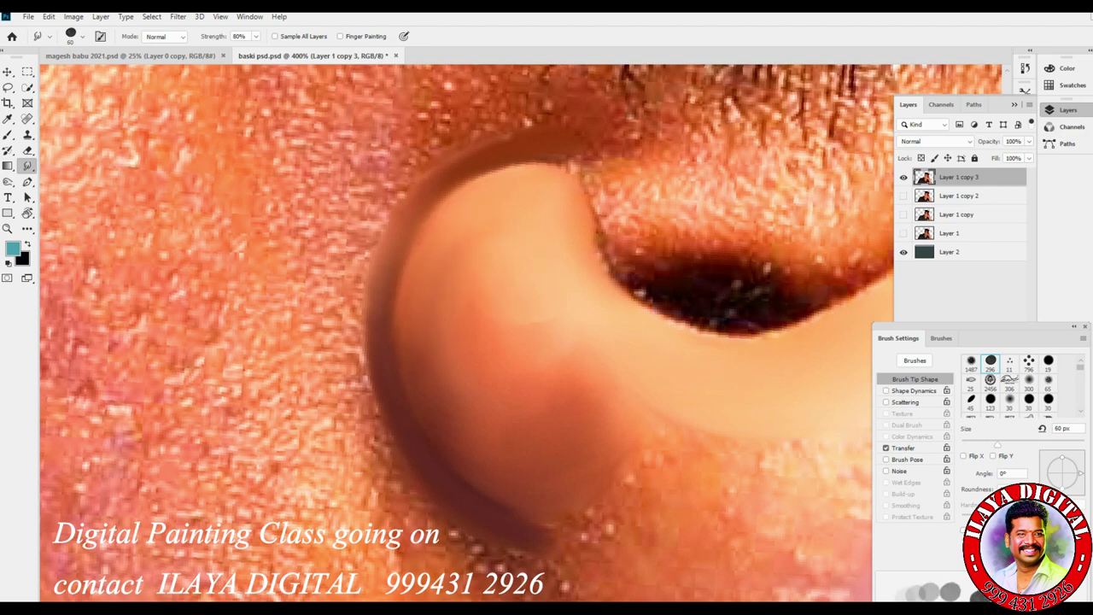
Step: Smudge a band of cheek skin along the outside of the nose wing's crease with a 60 px brush
{"action": "mouse_move", "coordinate": [303, 334]}
{"action": "left_mouse_down"}
{"action": "mouse_move", "coordinate": [410, 111]}
{"action": "mouse_move", "coordinate": [504, 92]}
{"action": "left_mouse_up"}
{"action": "left_click_drag", "start_coordinate": [423, 154], "coordinate": [363, 278]}
{"action": "left_click_drag", "start_coordinate": [323, 342], "coordinate": [338, 465]}
{"action": "mouse_move", "coordinate": [349, 294]}
{"action": "left_mouse_down"}
{"action": "mouse_move", "coordinate": [363, 410]}
{"action": "mouse_move", "coordinate": [422, 194]}
{"action": "mouse_move", "coordinate": [535, 163]}
{"action": "left_mouse_up"}
Step: Smooth the speckled skin along the upper edge of the crease with 60 and 45 px Smudge strokes
{"action": "key", "text": "r"}
{"action": "left_click_drag", "start_coordinate": [478, 257], "coordinate": [624, 412]}
{"action": "left_click_drag", "start_coordinate": [466, 337], "coordinate": [547, 306]}
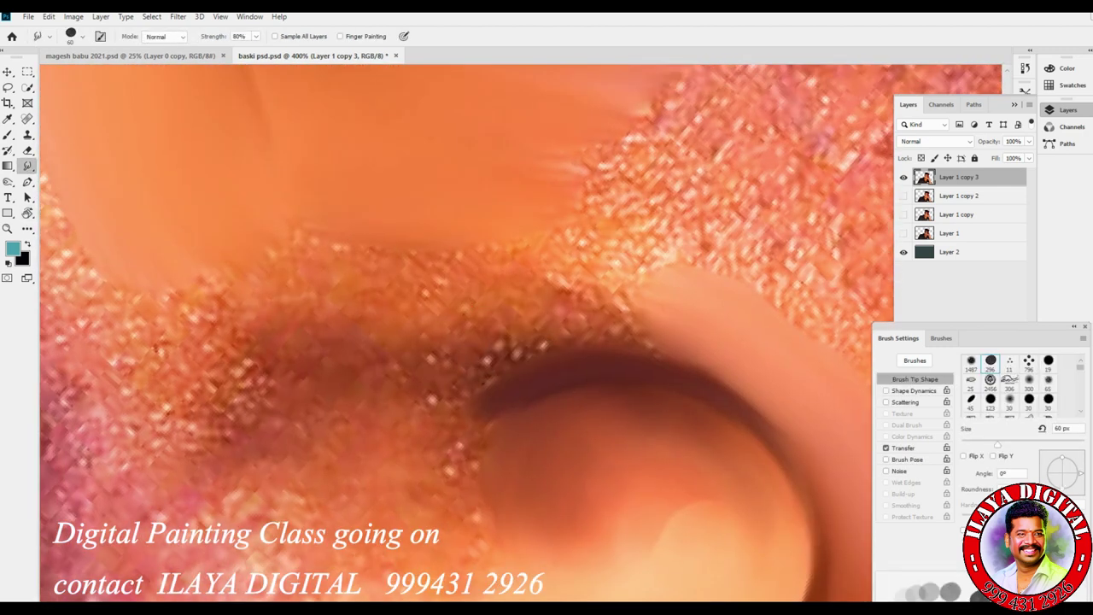
{"action": "mouse_move", "coordinate": [511, 343]}
{"action": "left_mouse_down"}
{"action": "mouse_move", "coordinate": [483, 363]}
{"action": "mouse_move", "coordinate": [628, 320]}
{"action": "left_mouse_up"}
{"action": "key", "text": "bracketleft"}
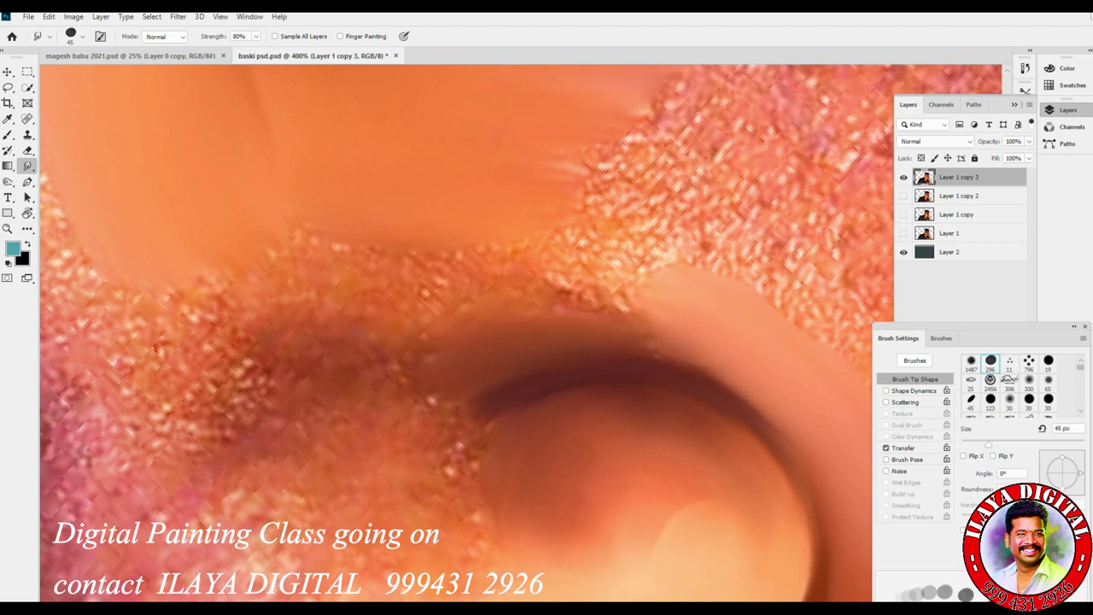
{"action": "key", "text": "bracketleft"}
Step: Join the crease area to the smoothed nose bridge above it with 70 to 90 px Smudge strokes
{"action": "key", "text": "bracketright"}
{"action": "key", "text": "bracketright"}
{"action": "key", "text": "bracketright"}
{"action": "key", "text": "bracketright"}
{"action": "left_click_drag", "start_coordinate": [311, 243], "coordinate": [697, 295]}
{"action": "key", "text": "bracketleft"}
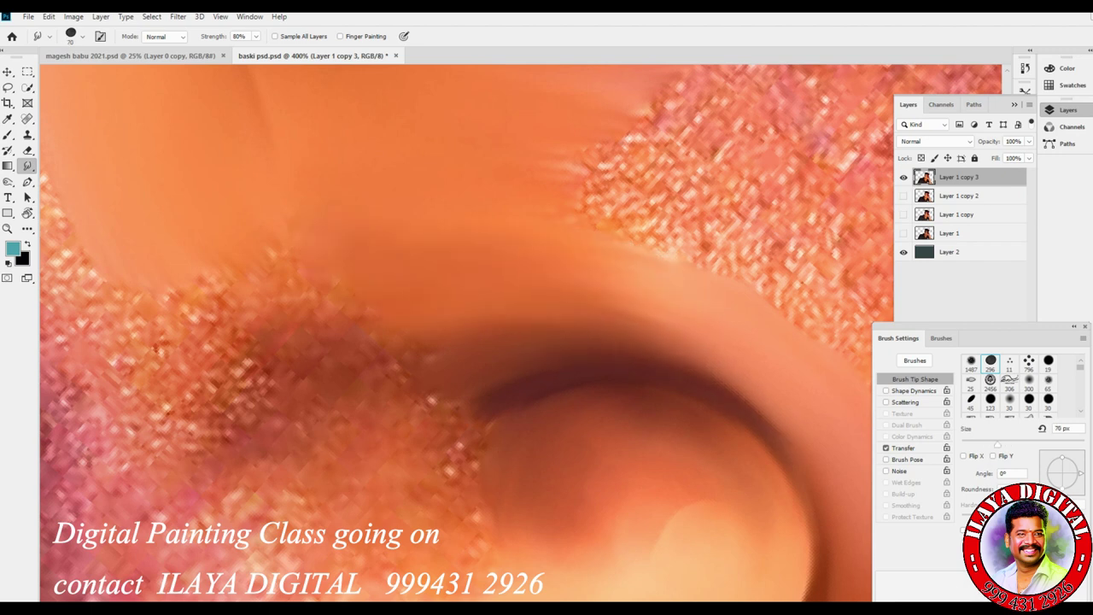
{"action": "key", "text": "bracketleft"}
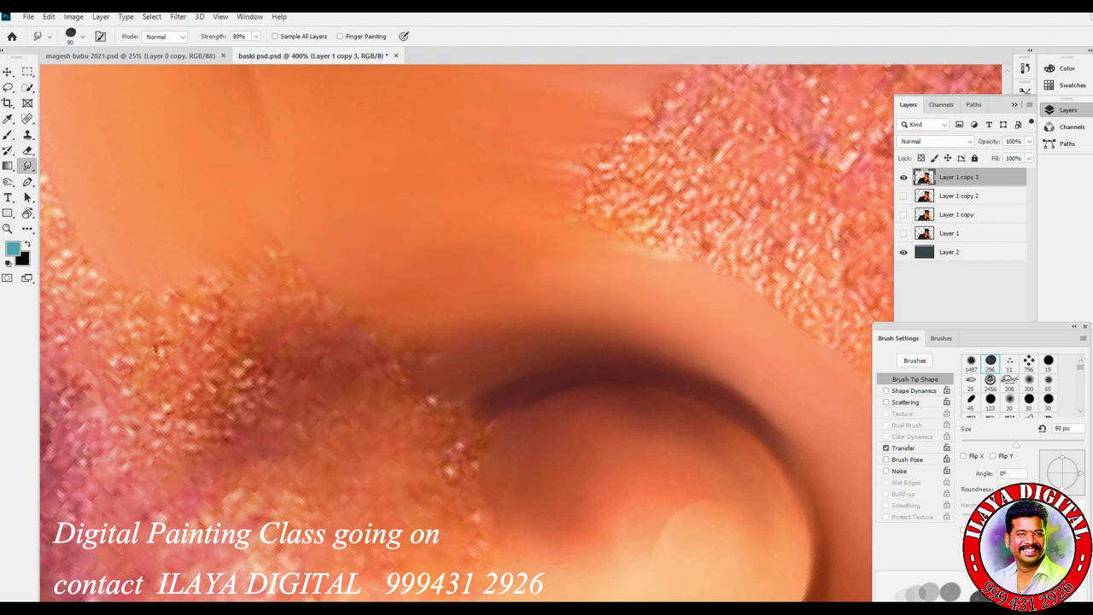
Step: Smudge the textured skin at the top of the nose bridge beside the shadowed eye with a smaller brush
{"action": "scroll", "coordinate": [634, 322], "scroll_direction": "down", "scroll_amount": 5}
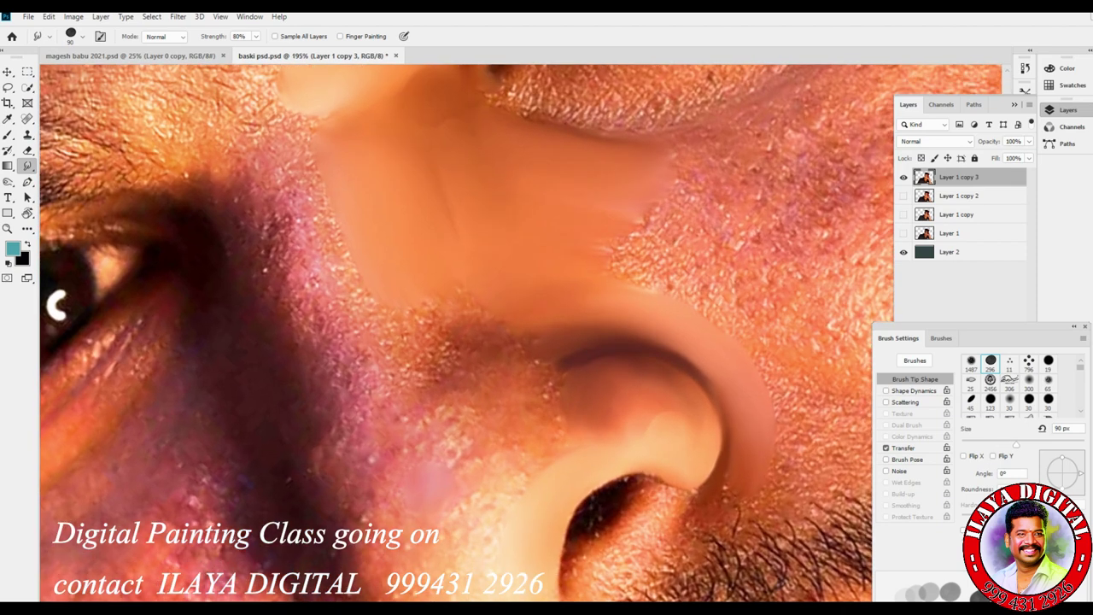
{"action": "key", "text": "bracketleft"}
{"action": "key", "text": "bracketleft"}
{"action": "key", "text": "bracketleft"}
{"action": "key", "text": "bracketleft"}
{"action": "key", "text": "bracketleft"}
{"action": "left_click_drag", "start_coordinate": [196, 186], "coordinate": [254, 160]}
{"action": "key", "text": "bracketright"}
{"action": "mouse_move", "coordinate": [230, 201]}
{"action": "left_mouse_down"}
{"action": "mouse_move", "coordinate": [274, 232]}
{"action": "mouse_move", "coordinate": [280, 188]}
{"action": "mouse_move", "coordinate": [263, 238]}
{"action": "mouse_move", "coordinate": [285, 238]}
{"action": "left_mouse_up"}
{"action": "key", "text": "bracketright"}
{"action": "left_click_drag", "start_coordinate": [266, 287], "coordinate": [291, 310]}
Step: Smudge lengthwise down the pink band between the nose bridge and its dark side shadow with gradually larger brushes
{"action": "key", "text": "bracketright"}
{"action": "key", "text": "bracketright"}
{"action": "mouse_move", "coordinate": [286, 167]}
{"action": "left_mouse_down"}
{"action": "mouse_move", "coordinate": [315, 282]}
{"action": "mouse_move", "coordinate": [371, 375]}
{"action": "left_mouse_up"}
{"action": "left_click_drag", "start_coordinate": [328, 305], "coordinate": [308, 323]}
{"action": "left_click_drag", "start_coordinate": [300, 280], "coordinate": [312, 333]}
{"action": "left_click_drag", "start_coordinate": [282, 212], "coordinate": [287, 239]}
{"action": "key", "text": "bracketright"}
{"action": "left_click_drag", "start_coordinate": [329, 364], "coordinate": [339, 396]}
{"action": "key", "text": "bracketright"}
{"action": "key", "text": "bracketright"}
Step: Refine the boundary between the pink band and the dark side shadow with a smaller Smudge brush
{"action": "key", "text": "bracketleft"}
{"action": "key", "text": "bracketleft"}
{"action": "key", "text": "bracketleft"}
{"action": "key", "text": "bracketleft"}
{"action": "key", "text": "bracketleft"}
{"action": "key", "text": "bracketleft"}
{"action": "left_click_drag", "start_coordinate": [253, 198], "coordinate": [292, 274]}
{"action": "mouse_move", "coordinate": [289, 294]}
{"action": "left_mouse_down"}
{"action": "mouse_move", "coordinate": [280, 322]}
{"action": "mouse_move", "coordinate": [319, 347]}
{"action": "left_mouse_up"}
Step: Smooth the remaining speckled skin on the lower nose bridge down toward the nose tip with larger Smudge strokes
{"action": "key", "text": "bracketright"}
{"action": "mouse_move", "coordinate": [341, 418]}
{"action": "left_mouse_down"}
{"action": "mouse_move", "coordinate": [343, 453]}
{"action": "mouse_move", "coordinate": [371, 461]}
{"action": "left_mouse_up"}
{"action": "left_click_drag", "start_coordinate": [407, 324], "coordinate": [431, 369]}
{"action": "left_click_drag", "start_coordinate": [451, 301], "coordinate": [463, 331]}
{"action": "key", "text": "bracketright"}
{"action": "key", "text": "bracketright"}
{"action": "key", "text": "bracketright"}
{"action": "mouse_move", "coordinate": [398, 300]}
{"action": "left_mouse_down"}
{"action": "mouse_move", "coordinate": [420, 345]}
{"action": "mouse_move", "coordinate": [454, 359]}
{"action": "mouse_move", "coordinate": [434, 356]}
{"action": "left_mouse_up"}
Step: Soften the dark shadow's edge along the whole nose bridge with 90 px Smudge strokes
{"action": "key", "text": "bracketleft"}
{"action": "left_click_drag", "start_coordinate": [314, 291], "coordinate": [327, 317]}
{"action": "left_click_drag", "start_coordinate": [295, 273], "coordinate": [301, 288]}
{"action": "left_click_drag", "start_coordinate": [334, 338], "coordinate": [405, 412]}
{"action": "left_click_drag", "start_coordinate": [426, 335], "coordinate": [436, 376]}
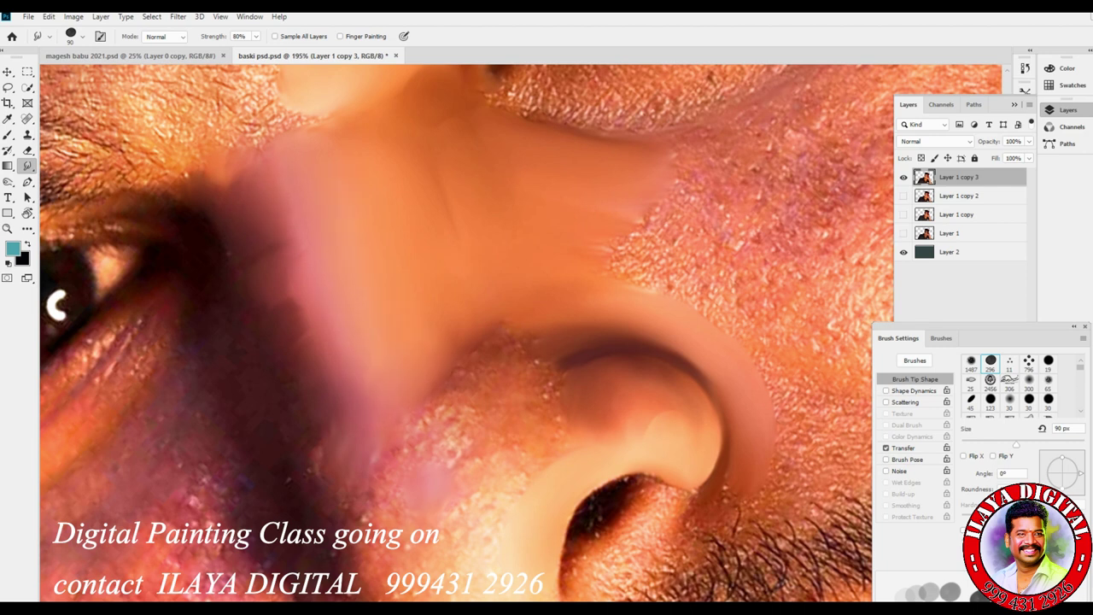
{"action": "left_click_drag", "start_coordinate": [290, 277], "coordinate": [304, 314]}
{"action": "mouse_move", "coordinate": [275, 246]}
{"action": "left_mouse_down"}
{"action": "mouse_move", "coordinate": [303, 300]}
{"action": "mouse_move", "coordinate": [334, 434]}
{"action": "left_mouse_up"}
{"action": "left_click_drag", "start_coordinate": [340, 372], "coordinate": [353, 394]}
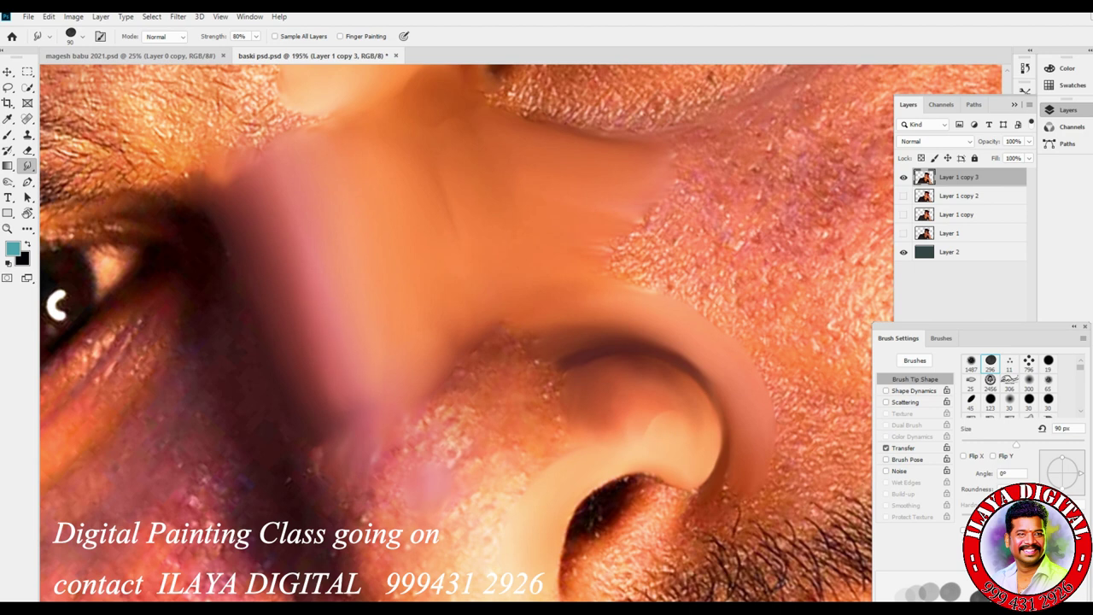
Step: Smudge the lower end of the side shadow where it meets the nose tip
{"action": "key", "text": "bracketleft"}
{"action": "key", "text": "bracketright"}
{"action": "left_click_drag", "start_coordinate": [377, 443], "coordinate": [359, 557]}
{"action": "key", "text": "bracketright"}
{"action": "key", "text": "bracketleft"}
{"action": "key", "text": "bracketleft"}
Step: Smooth the speckled skin across the nose tip and beside the wing, enlarging the Smudge brush up to 100 px
{"action": "mouse_move", "coordinate": [497, 393]}
{"action": "left_mouse_down"}
{"action": "mouse_move", "coordinate": [524, 413]}
{"action": "mouse_move", "coordinate": [459, 413]}
{"action": "mouse_move", "coordinate": [502, 462]}
{"action": "mouse_move", "coordinate": [538, 439]}
{"action": "left_mouse_up"}
{"action": "key", "text": "bracketleft"}
{"action": "key", "text": "bracketleft"}
{"action": "key", "text": "bracketright"}
{"action": "key", "text": "bracketright"}
{"action": "mouse_move", "coordinate": [468, 366]}
{"action": "left_mouse_down"}
{"action": "mouse_move", "coordinate": [447, 401]}
{"action": "mouse_move", "coordinate": [487, 352]}
{"action": "mouse_move", "coordinate": [551, 376]}
{"action": "left_mouse_up"}
{"action": "key", "text": "bracketright"}
{"action": "key", "text": "bracketright"}
{"action": "key", "text": "bracketright"}
{"action": "left_click_drag", "start_coordinate": [555, 420], "coordinate": [515, 468]}
{"action": "mouse_move", "coordinate": [446, 402]}
{"action": "left_mouse_down"}
{"action": "mouse_move", "coordinate": [427, 420]}
{"action": "mouse_move", "coordinate": [459, 517]}
{"action": "mouse_move", "coordinate": [483, 513]}
{"action": "mouse_move", "coordinate": [517, 475]}
{"action": "left_mouse_up"}
{"action": "key", "text": "Escape"}
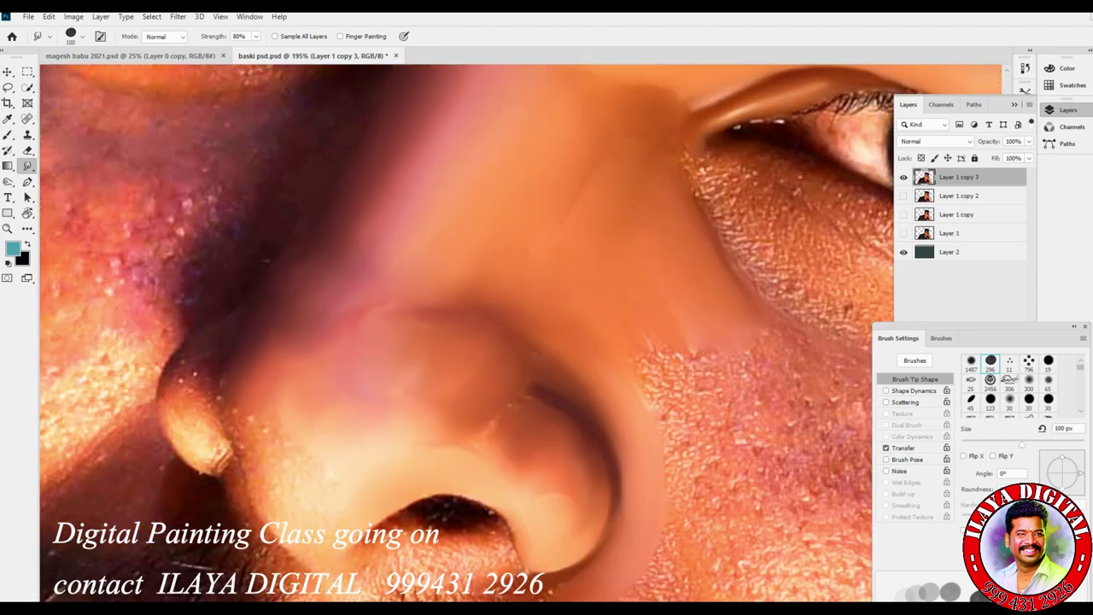
Step: Smudge the bright streak in the red-lit skin above the fingers with a brush reduced to 60 px
{"action": "key", "text": "ctrl+minus"}
{"action": "key", "text": "ctrl+minus"}
{"action": "key", "text": "ctrl+plus"}
{"action": "key", "text": "ctrl+plus"}
{"action": "key", "text": "ctrl+plus"}
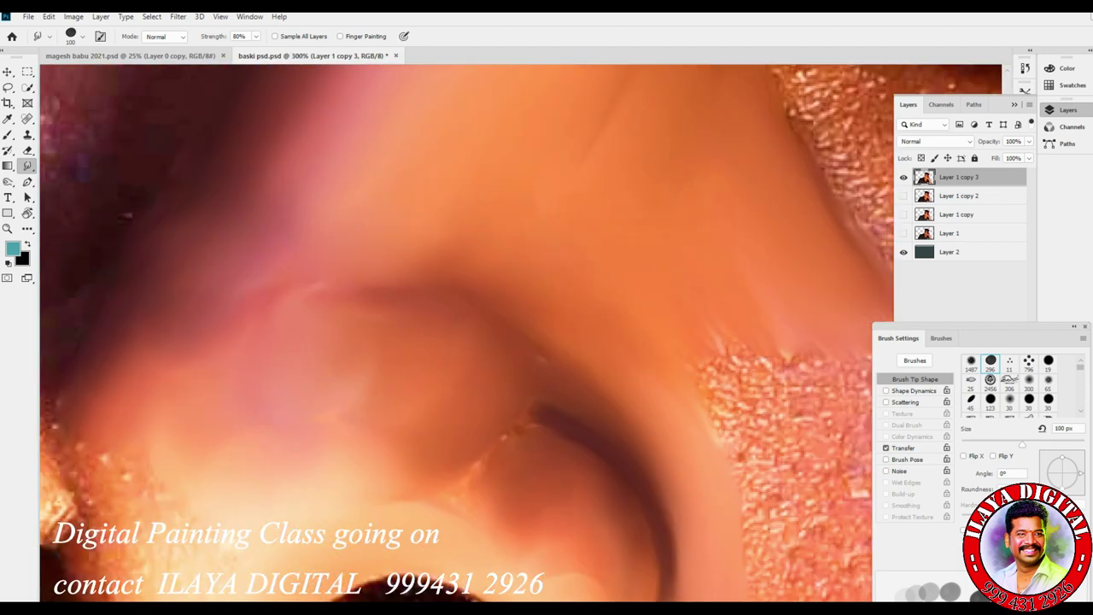
{"action": "key", "text": "ctrl+minus"}
{"action": "key", "text": "ctrl+minus"}
{"action": "scroll", "coordinate": [469, 333], "scroll_direction": "down", "scroll_amount": 5}
{"action": "key", "text": "ctrl+plus"}
{"action": "key", "text": "bracketright"}
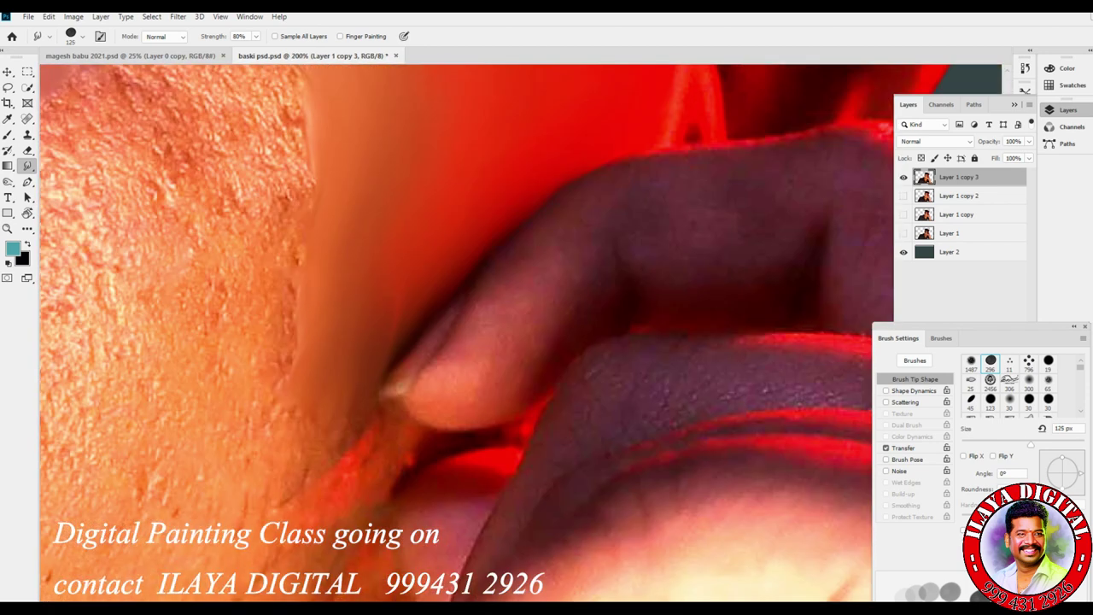
{"action": "left_click_drag", "start_coordinate": [410, 273], "coordinate": [508, 393]}
{"action": "key", "text": "bracketleft"}
{"action": "key", "text": "bracketleft"}
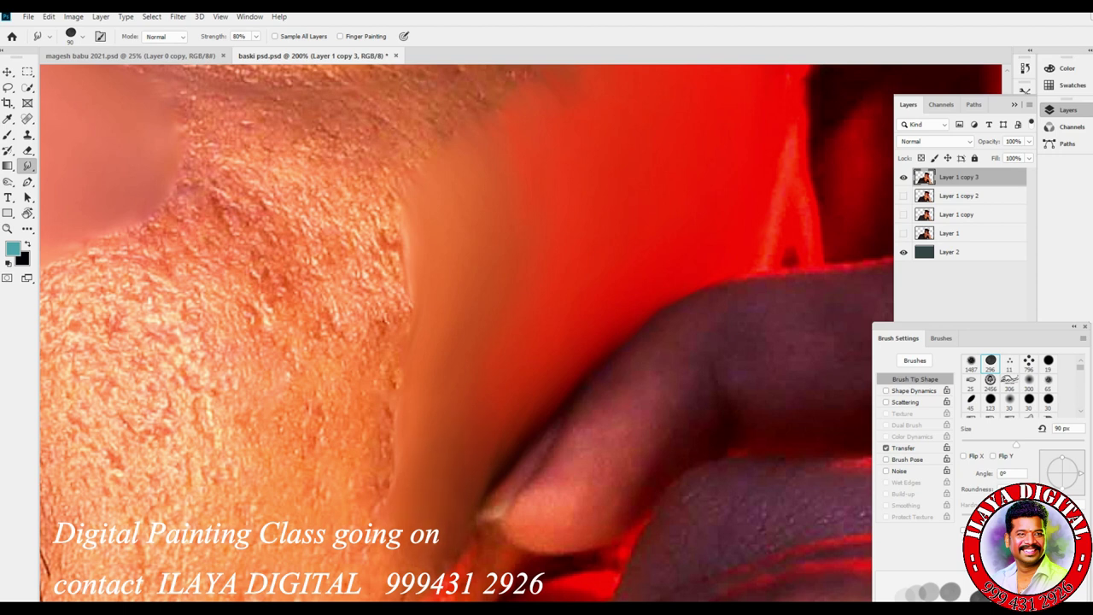
{"action": "key", "text": "bracketright"}
{"action": "key", "text": "bracketright"}
{"action": "key", "text": "bracketleft"}
{"action": "key", "text": "bracketleft"}
{"action": "key", "text": "bracketleft"}
{"action": "key", "text": "bracketleft"}
{"action": "key", "text": "bracketleft"}
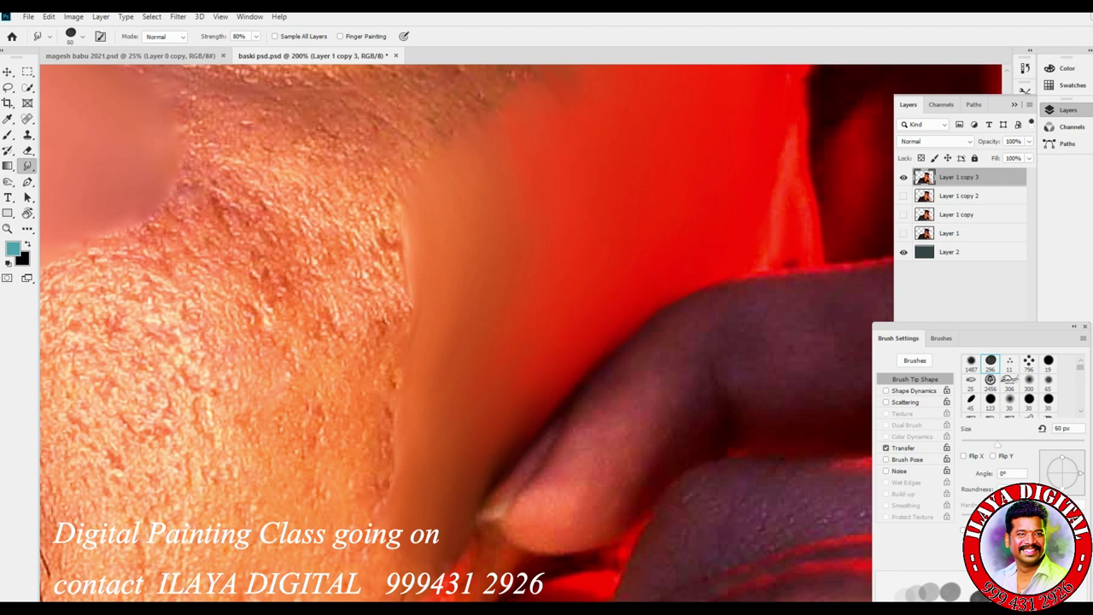
Step: Blend the red-lit skin beside the hand with a large Smudge brush of up to 175 px
{"action": "key", "text": "bracketright"}
{"action": "key", "text": "bracketright"}
{"action": "key", "text": "bracketright"}
{"action": "key", "text": "bracketright"}
{"action": "key", "text": "bracketright"}
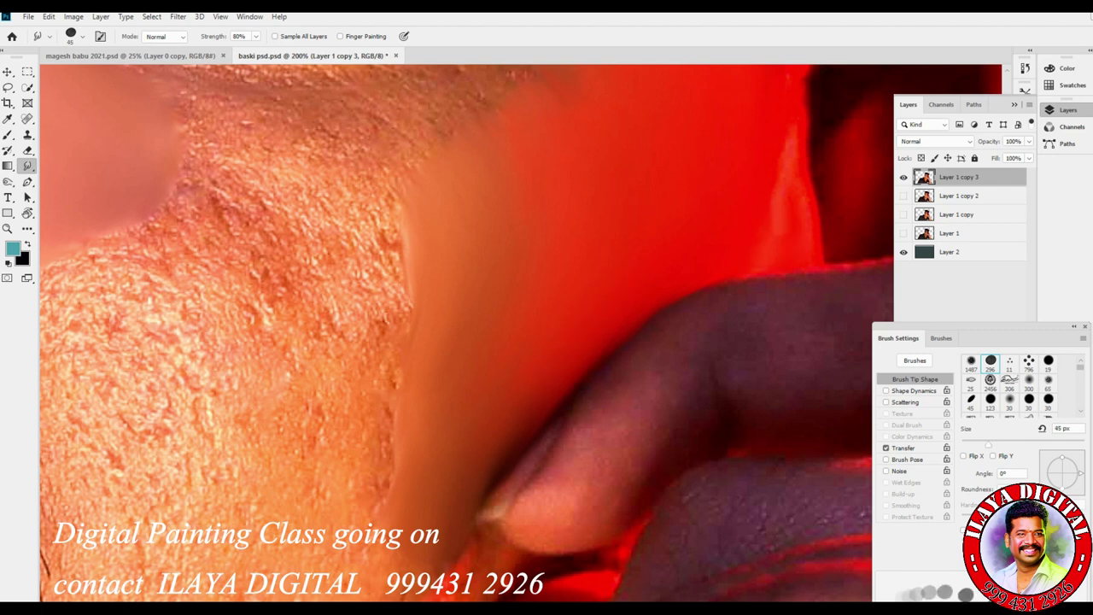
{"action": "key", "text": "bracketright"}
{"action": "key", "text": "bracketright"}
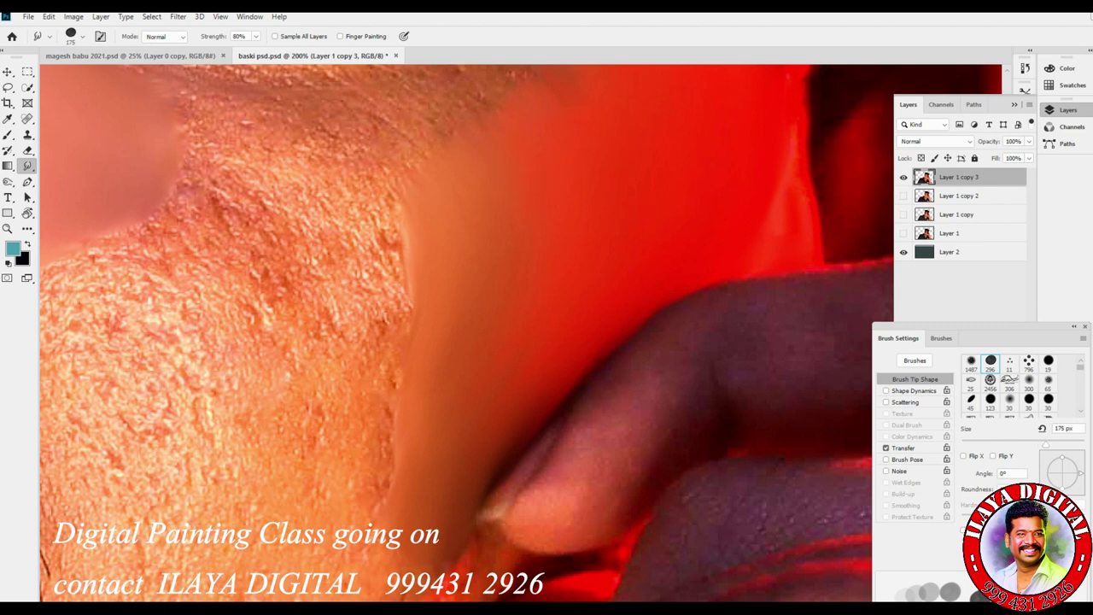
Step: Blend the red-to-brown transition at 150 and 125 px and extend the smoothing into the textured skin near the fingertip
{"action": "key", "text": "bracketleft"}
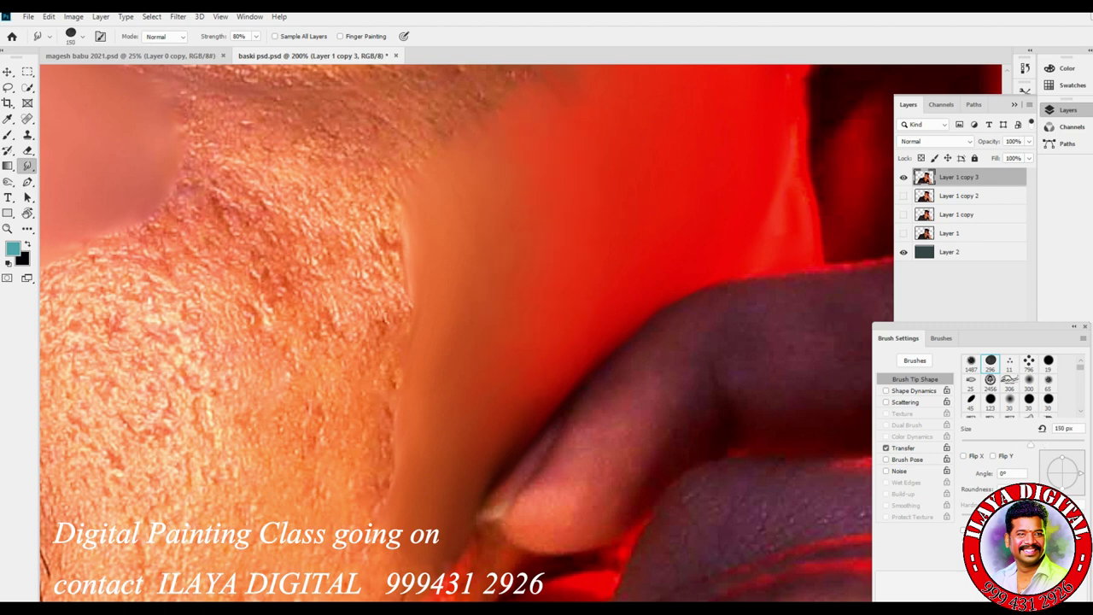
{"action": "key", "text": "bracketleft"}
{"action": "key", "text": "bracketleft"}
{"action": "key", "text": "bracketright"}
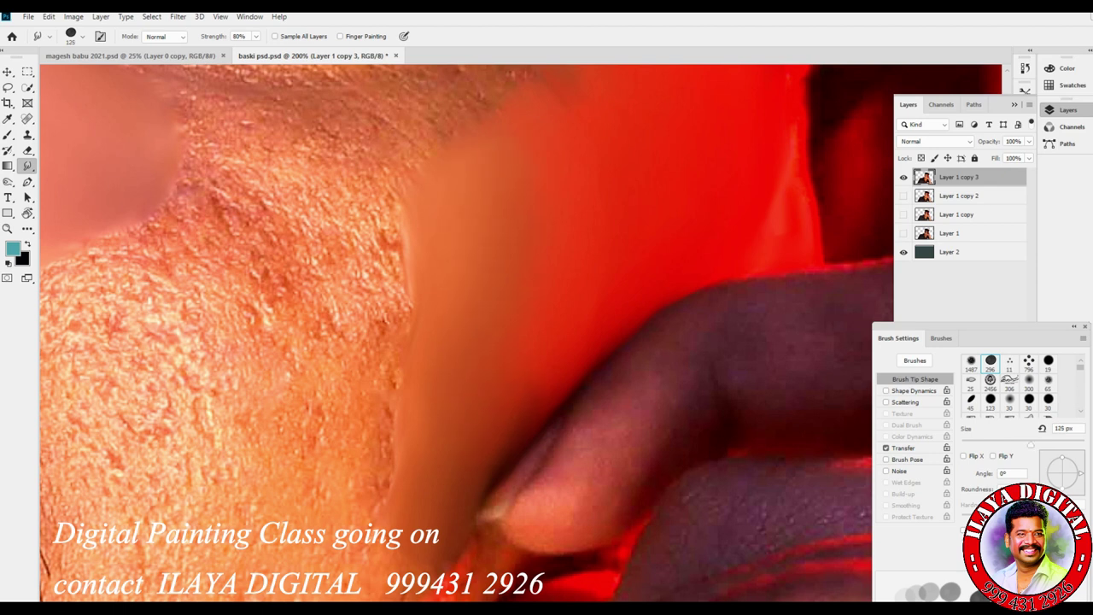
{"action": "mouse_move", "coordinate": [363, 444]}
{"action": "left_mouse_down"}
{"action": "mouse_move", "coordinate": [333, 423]}
{"action": "mouse_move", "coordinate": [380, 384]}
{"action": "mouse_move", "coordinate": [346, 453]}
{"action": "mouse_move", "coordinate": [385, 513]}
{"action": "left_mouse_up"}
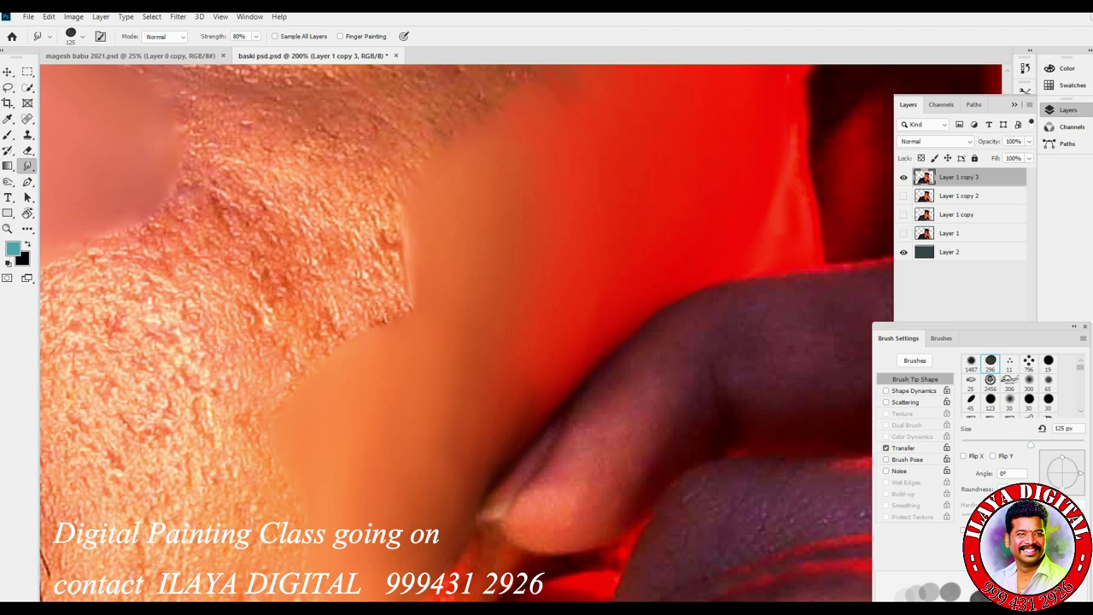
Step: Smudge the textured cheek skin below the outer eye with a Smudge brush reduced from 175 px
{"action": "key", "text": "bracketright"}
{"action": "key", "text": "bracketright"}
{"action": "key", "text": "bracketright"}
{"action": "key", "text": "bracketleft"}
{"action": "left_click_drag", "start_coordinate": [419, 282], "coordinate": [532, 485]}
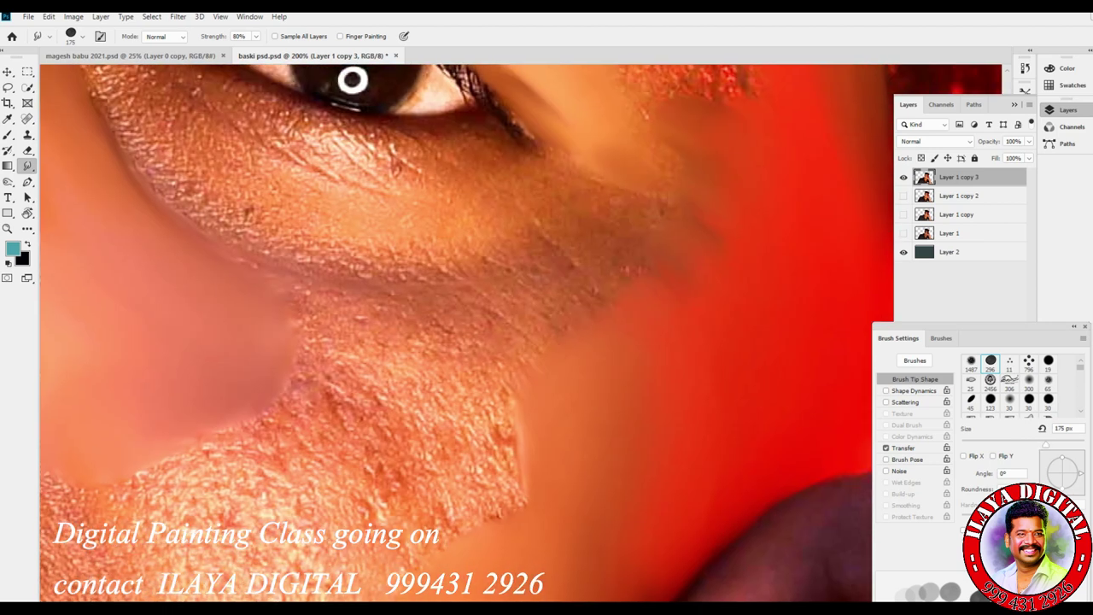
{"action": "key", "text": "bracketleft"}
{"action": "key", "text": "bracketleft"}
{"action": "key", "text": "bracketleft"}
{"action": "key", "text": "bracketleft"}
{"action": "mouse_move", "coordinate": [405, 375]}
{"action": "left_mouse_down"}
{"action": "mouse_move", "coordinate": [454, 385]}
{"action": "mouse_move", "coordinate": [473, 405]}
{"action": "left_mouse_up"}
{"action": "mouse_move", "coordinate": [462, 470]}
{"action": "left_mouse_down"}
{"action": "mouse_move", "coordinate": [460, 491]}
{"action": "mouse_move", "coordinate": [483, 457]}
{"action": "mouse_move", "coordinate": [452, 490]}
{"action": "mouse_move", "coordinate": [486, 482]}
{"action": "mouse_move", "coordinate": [377, 494]}
{"action": "mouse_move", "coordinate": [402, 543]}
{"action": "mouse_move", "coordinate": [348, 526]}
{"action": "left_mouse_up"}
Step: Blend the cheek skin under the eye bag into the red-brown area with the brush at 175 and 150 px
{"action": "key", "text": "bracketleft"}
{"action": "key", "text": "bracketright"}
{"action": "key", "text": "bracketright"}
{"action": "key", "text": "bracketright"}
{"action": "mouse_move", "coordinate": [423, 355]}
{"action": "left_mouse_down"}
{"action": "mouse_move", "coordinate": [513, 312]}
{"action": "mouse_move", "coordinate": [564, 320]}
{"action": "left_mouse_up"}
{"action": "key", "text": "bracketright"}
{"action": "key", "text": "bracketright"}
{"action": "mouse_move", "coordinate": [563, 368]}
{"action": "left_mouse_down"}
{"action": "mouse_move", "coordinate": [535, 422]}
{"action": "mouse_move", "coordinate": [540, 458]}
{"action": "mouse_move", "coordinate": [520, 500]}
{"action": "left_mouse_up"}
{"action": "key", "text": "bracketleft"}
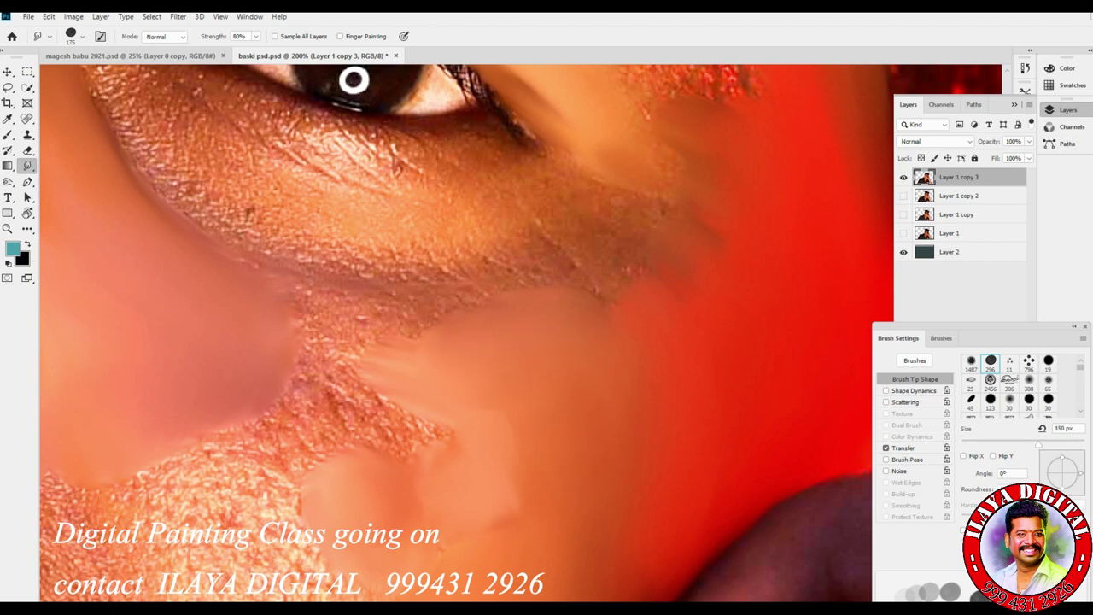
{"action": "left_click_drag", "start_coordinate": [505, 409], "coordinate": [510, 445]}
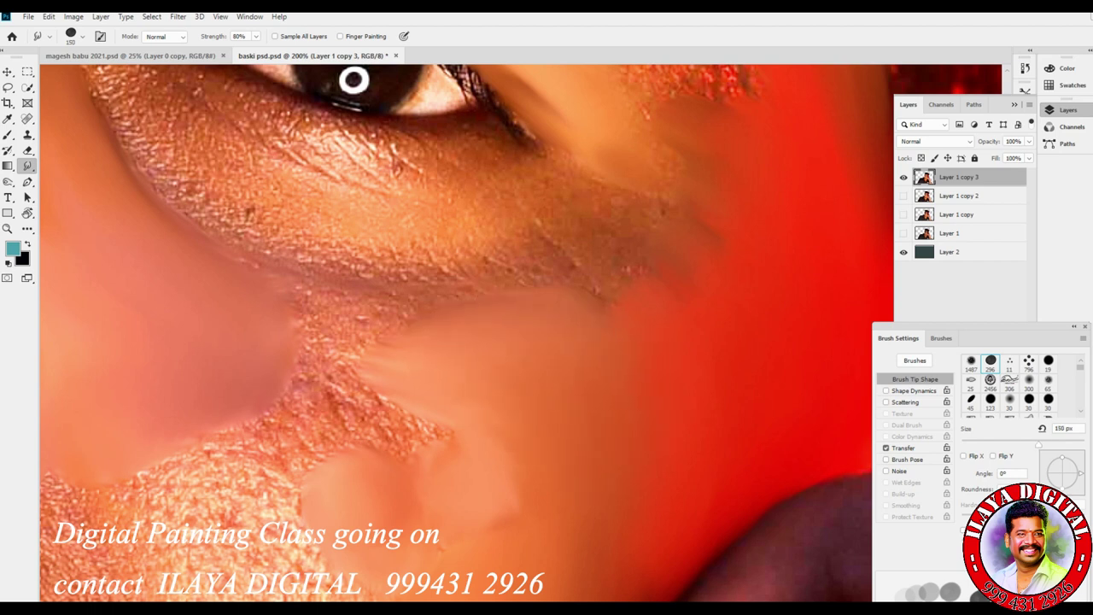
Step: Smooth the cheek patches near the fingertip with the 150 px Smudge brush
{"action": "scroll", "coordinate": [465, 333], "scroll_direction": "down", "scroll_amount": 5}
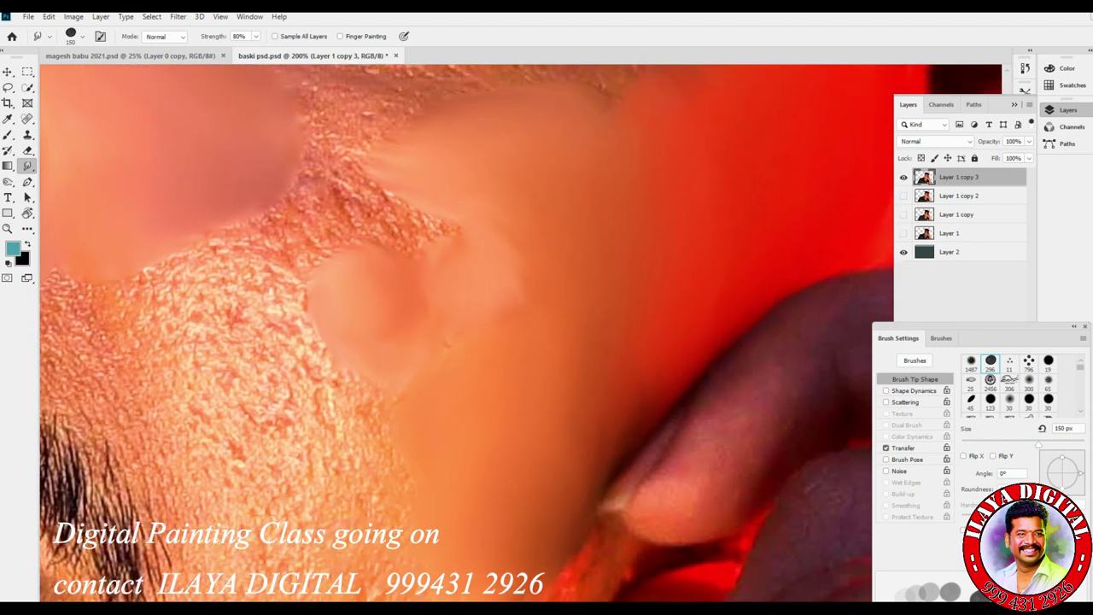
{"action": "left_click_drag", "start_coordinate": [489, 277], "coordinate": [447, 373]}
{"action": "key", "text": "ctrl+minus"}
{"action": "left_click_drag", "start_coordinate": [440, 396], "coordinate": [421, 572]}
Step: Smooth the textured skin of the eye bag with a Smudge brush starting at 60 px
{"action": "key", "text": "ctrl+plus"}
{"action": "key", "text": "["}
{"action": "key", "text": "bracketleft"}
{"action": "key", "text": "bracketleft"}
{"action": "key", "text": "bracketleft"}
{"action": "key", "text": "bracketleft"}
{"action": "key", "text": "bracketleft"}
{"action": "key", "text": "bracketleft"}
{"action": "key", "text": "bracketleft"}
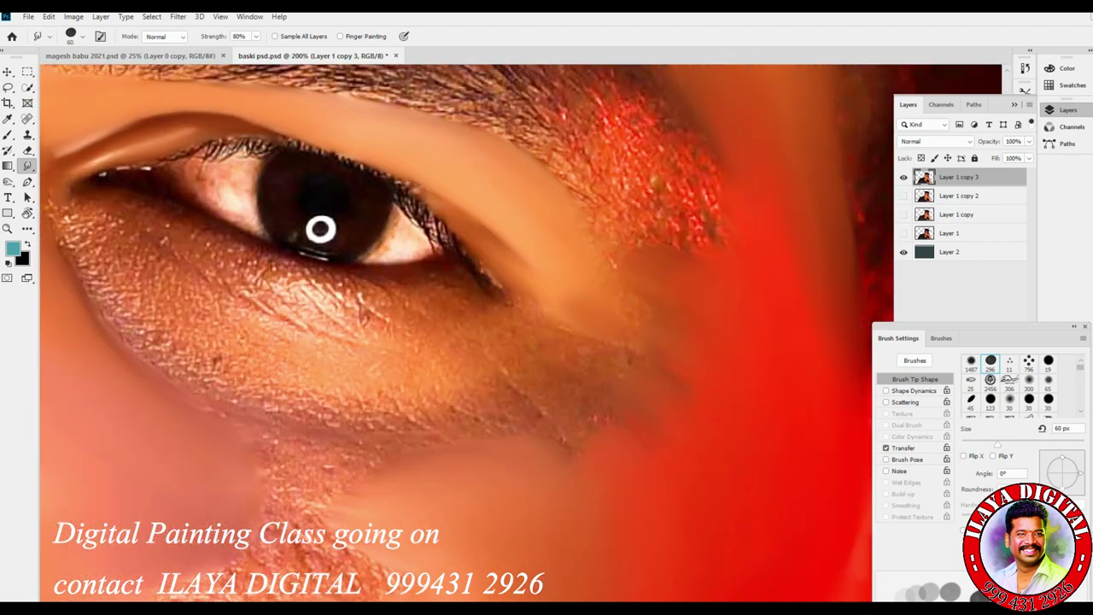
{"action": "mouse_move", "coordinate": [168, 279]}
{"action": "left_mouse_down"}
{"action": "mouse_move", "coordinate": [124, 236]}
{"action": "mouse_move", "coordinate": [268, 312]}
{"action": "mouse_move", "coordinate": [399, 354]}
{"action": "left_mouse_up"}
{"action": "left_click_drag", "start_coordinate": [275, 371], "coordinate": [381, 391]}
{"action": "key", "text": "bracketright"}
{"action": "mouse_move", "coordinate": [228, 371]}
{"action": "left_mouse_down"}
{"action": "mouse_move", "coordinate": [133, 321]}
{"action": "mouse_move", "coordinate": [239, 357]}
{"action": "left_mouse_up"}
{"action": "key", "text": "bracketright"}
{"action": "left_click_drag", "start_coordinate": [174, 306], "coordinate": [95, 270]}
{"action": "mouse_move", "coordinate": [248, 378]}
{"action": "left_mouse_down"}
{"action": "mouse_move", "coordinate": [444, 399]}
{"action": "mouse_move", "coordinate": [495, 392]}
{"action": "left_mouse_up"}
{"action": "left_click_drag", "start_coordinate": [432, 420], "coordinate": [358, 425]}
Step: Smudge along the dark crease of the eye bag up toward the inner corner, reducing the brush to 40 px
{"action": "key", "text": "bracketleft"}
{"action": "left_click_drag", "start_coordinate": [222, 393], "coordinate": [316, 414]}
{"action": "key", "text": "bracketleft"}
{"action": "left_click_drag", "start_coordinate": [95, 291], "coordinate": [213, 385]}
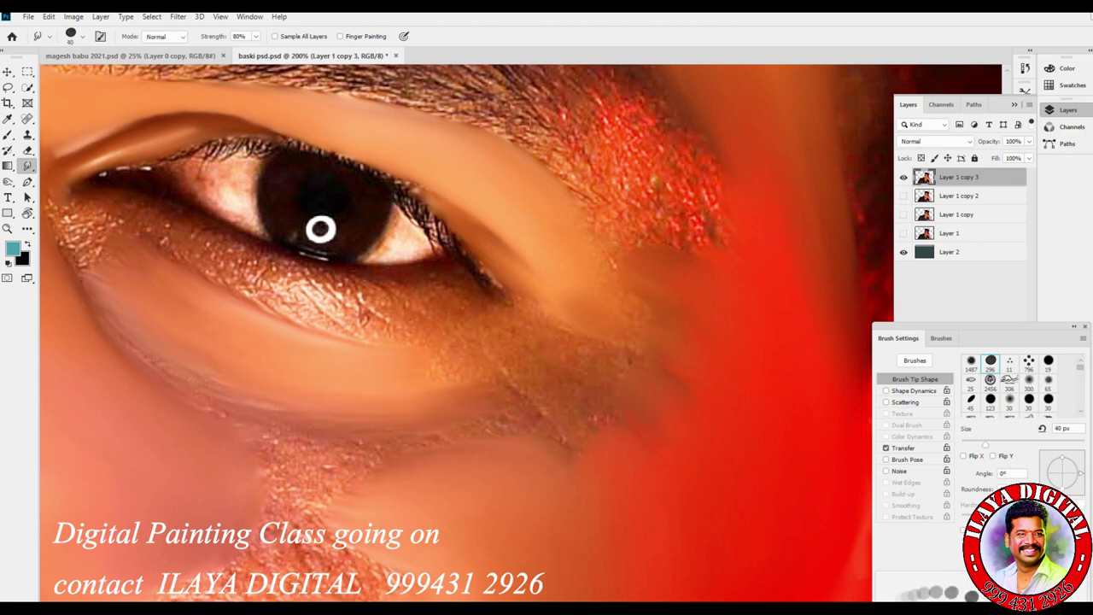
Step: Smooth the speckled skin below the inner eye corner, reducing the brush to 35 px
{"action": "key", "text": "bracketright"}
{"action": "key", "text": "bracketright"}
{"action": "key", "text": "bracketleft"}
{"action": "left_click_drag", "start_coordinate": [72, 229], "coordinate": [101, 266]}
{"action": "mouse_move", "coordinate": [76, 224]}
{"action": "left_mouse_down"}
{"action": "mouse_move", "coordinate": [62, 243]}
{"action": "mouse_move", "coordinate": [62, 226]}
{"action": "left_mouse_up"}
{"action": "key", "text": "bracketleft"}
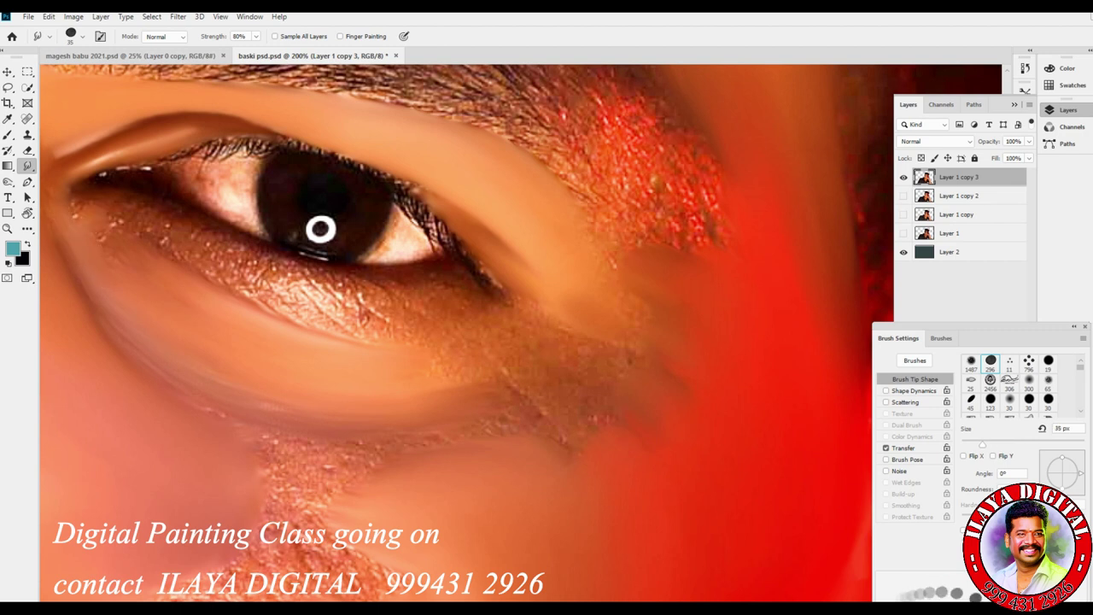
{"action": "left_click_drag", "start_coordinate": [100, 238], "coordinate": [115, 228]}
Step: Blend the edge between the lower eyelid and the eye bag with the brush at 40 to 45 px
{"action": "key", "text": "bracketright"}
{"action": "left_click_drag", "start_coordinate": [173, 275], "coordinate": [193, 287]}
{"action": "key", "text": "bracketleft"}
{"action": "key", "text": "bracketright"}
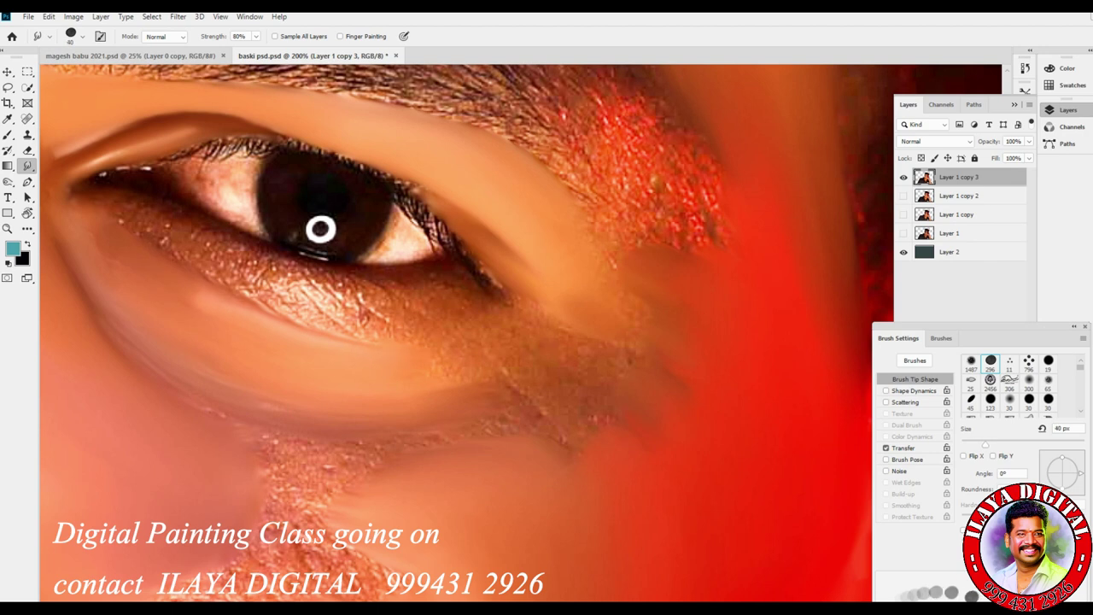
{"action": "key", "text": "bracketright"}
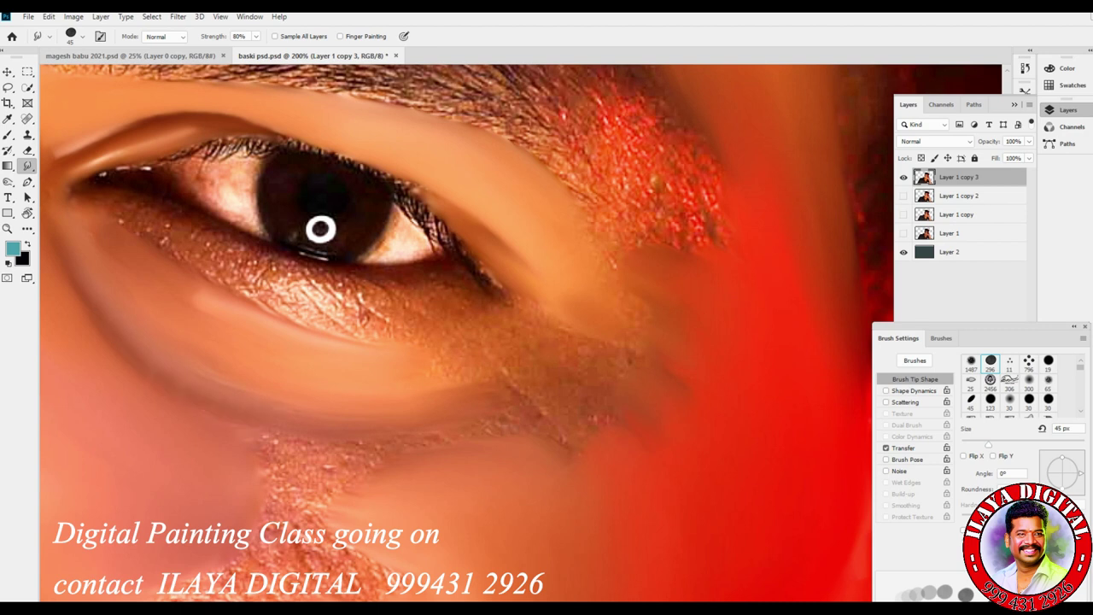
Step: Smudge the wrinkled brown skin below the outer eye corner with a brush enlarged from 70 to 90 px
{"action": "key", "text": "bracketright"}
{"action": "key", "text": "bracketright"}
{"action": "key", "text": "bracketright"}
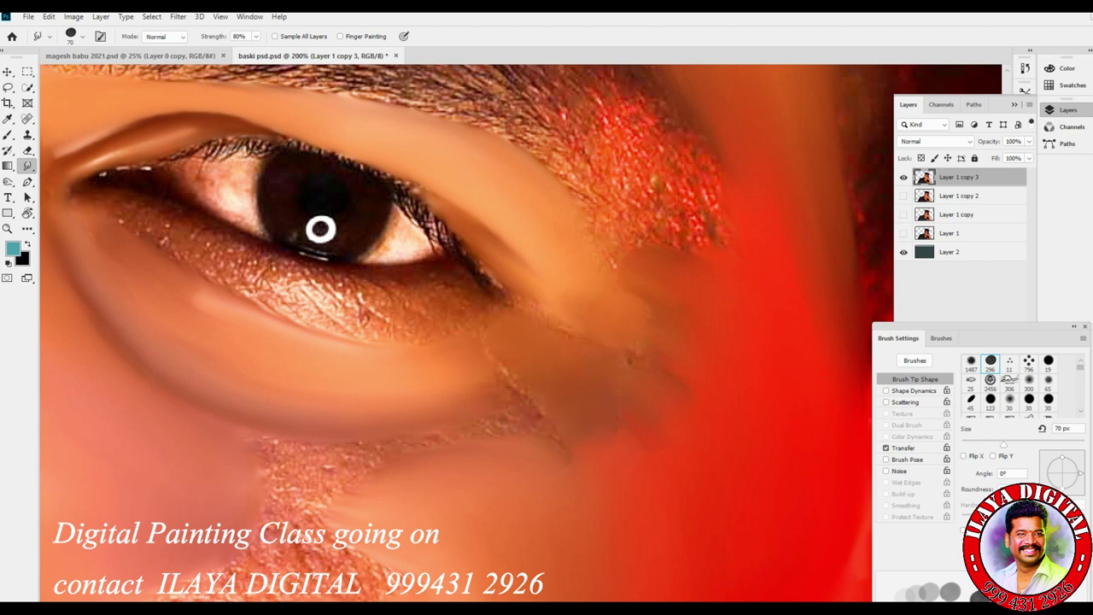
{"action": "key", "text": "bracketleft"}
{"action": "key", "text": "bracketright"}
{"action": "key", "text": "bracketright"}
{"action": "left_click_drag", "start_coordinate": [551, 431], "coordinate": [497, 363]}
{"action": "key", "text": "bracketleft"}
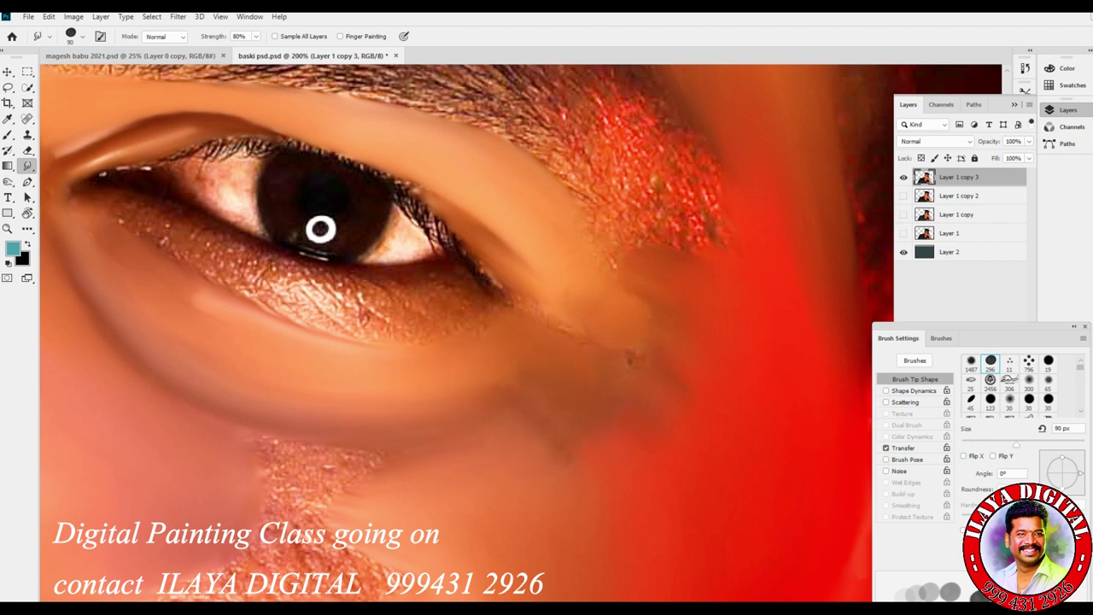
Step: Blend away the dark blotches between the outer eye corner and the red-lit cheek at 45 and 70 px
{"action": "key", "text": "bracketright"}
{"action": "key", "text": "bracketright"}
{"action": "key", "text": "bracketright"}
{"action": "key", "text": "bracketleft"}
{"action": "key", "text": "bracketleft"}
{"action": "key", "text": "bracketleft"}
{"action": "key", "text": "bracketleft"}
{"action": "key", "text": "bracketleft"}
{"action": "key", "text": "bracketleft"}
{"action": "key", "text": "bracketleft"}
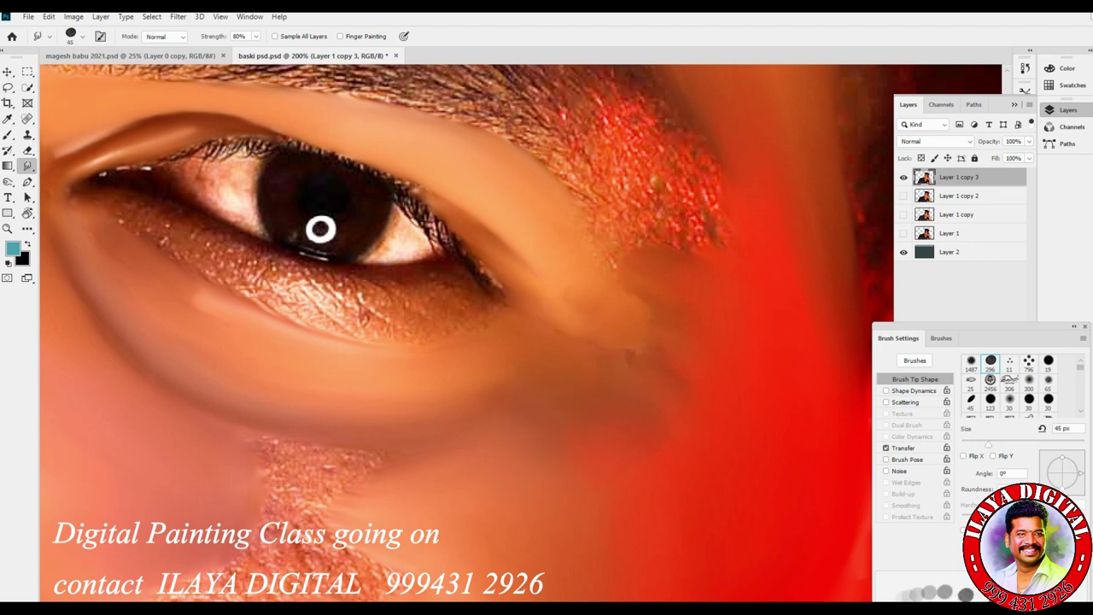
{"action": "key", "text": "bracketright"}
{"action": "key", "text": "bracketright"}
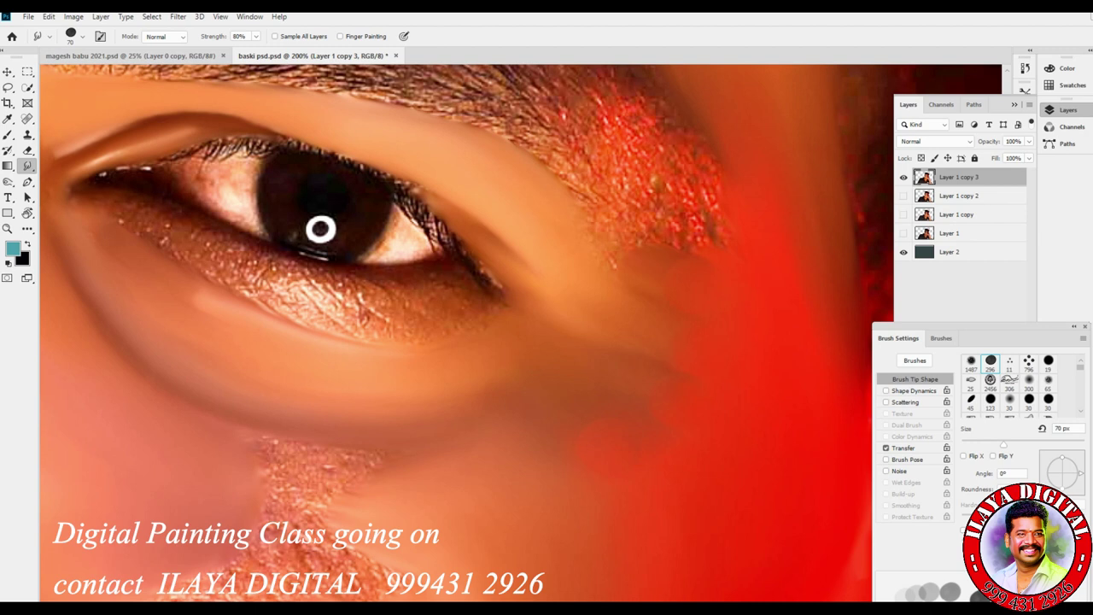
Step: Smooth the speckled red patch below the eyebrow tail, reducing the brush to 60 px
{"action": "key", "text": "bracketright"}
{"action": "mouse_move", "coordinate": [616, 154]}
{"action": "left_mouse_down"}
{"action": "mouse_move", "coordinate": [699, 200]}
{"action": "mouse_move", "coordinate": [675, 226]}
{"action": "left_mouse_up"}
{"action": "key", "text": "bracketleft"}
{"action": "mouse_move", "coordinate": [623, 201]}
{"action": "left_mouse_down"}
{"action": "mouse_move", "coordinate": [639, 229]}
{"action": "mouse_move", "coordinate": [707, 233]}
{"action": "left_mouse_up"}
{"action": "left_click_drag", "start_coordinate": [675, 171], "coordinate": [688, 216]}
{"action": "key", "text": "bracketleft"}
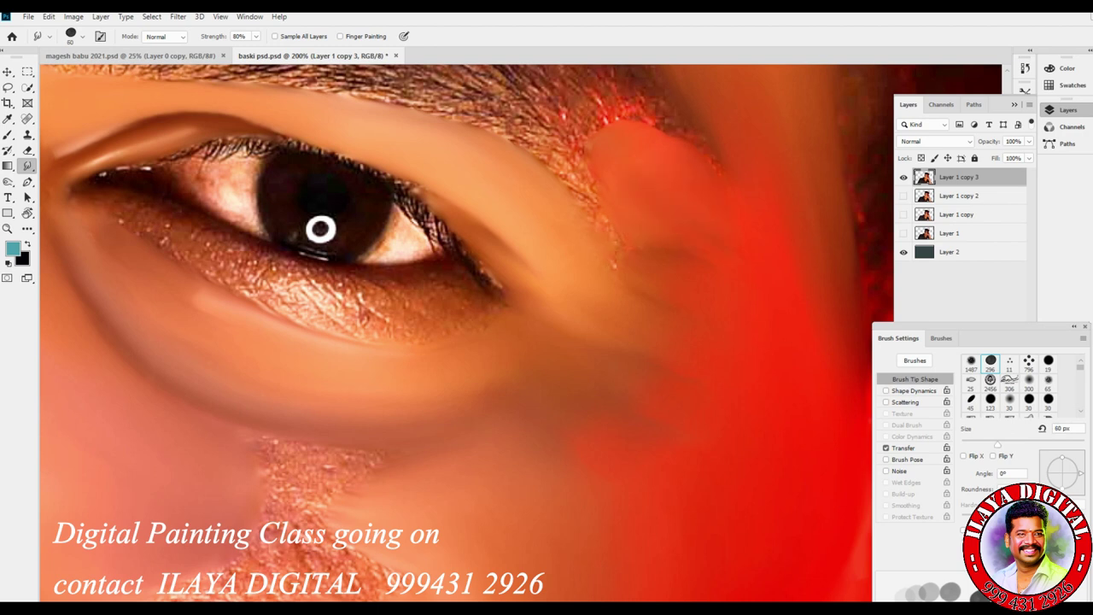
{"action": "mouse_move", "coordinate": [613, 246]}
{"action": "left_mouse_down"}
{"action": "mouse_move", "coordinate": [636, 261]}
{"action": "mouse_move", "coordinate": [612, 244]}
{"action": "left_mouse_up"}
Step: Smudge the bright red and orange speckles along the eyebrow tail with the brush at 80, 70 and 60 px
{"action": "key", "text": "bracketleft"}
{"action": "key", "text": "bracketright"}
{"action": "key", "text": "bracketright"}
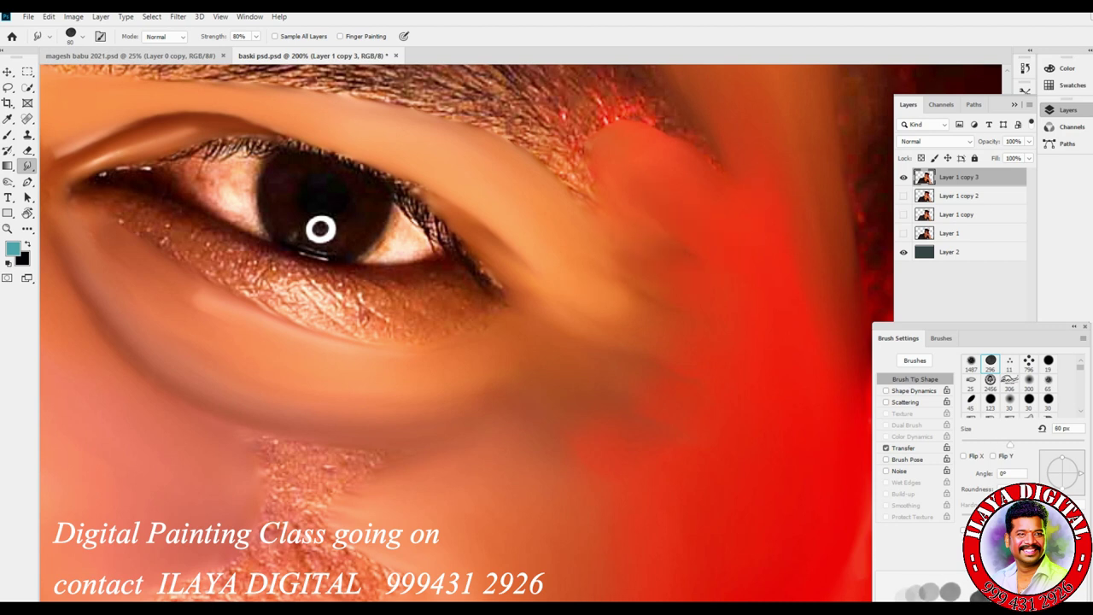
{"action": "key", "text": "bracketleft"}
{"action": "mouse_move", "coordinate": [565, 130]}
{"action": "left_mouse_down"}
{"action": "mouse_move", "coordinate": [636, 109]}
{"action": "mouse_move", "coordinate": [675, 132]}
{"action": "left_mouse_up"}
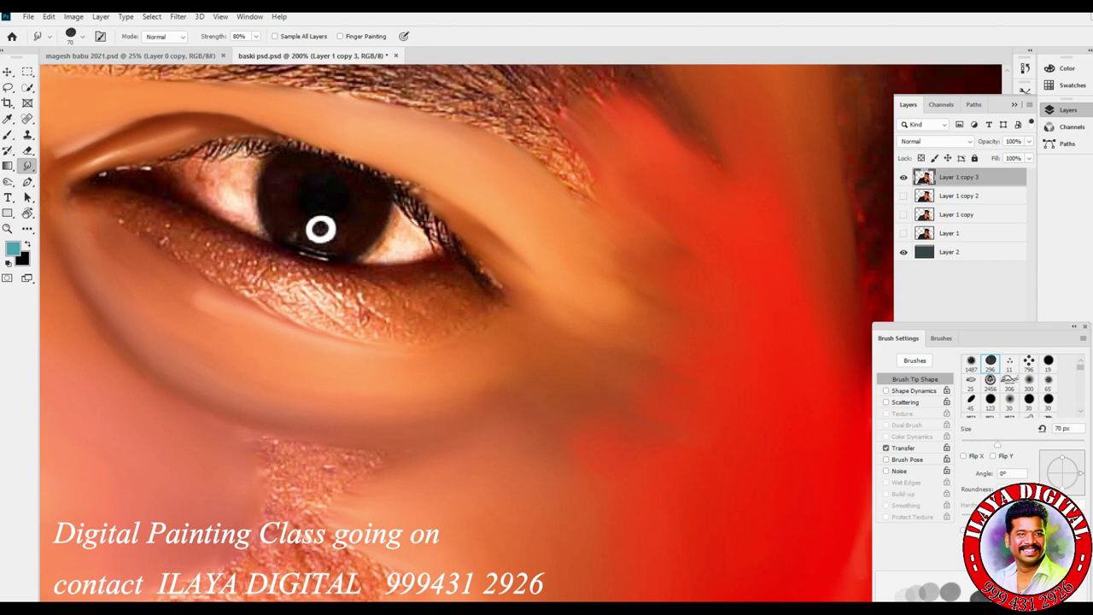
{"action": "key", "text": "bracketleft"}
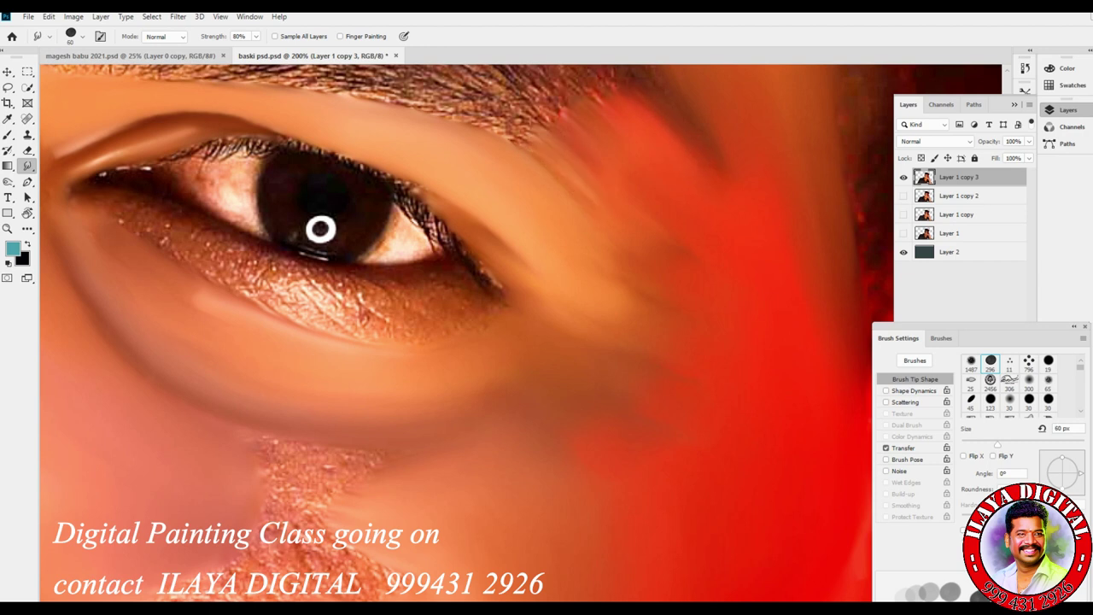
Step: Blend the orange-to-red transition beside the outer eye with a Smudge brush of up to 125 px
{"action": "key", "text": "ctrl+minus"}
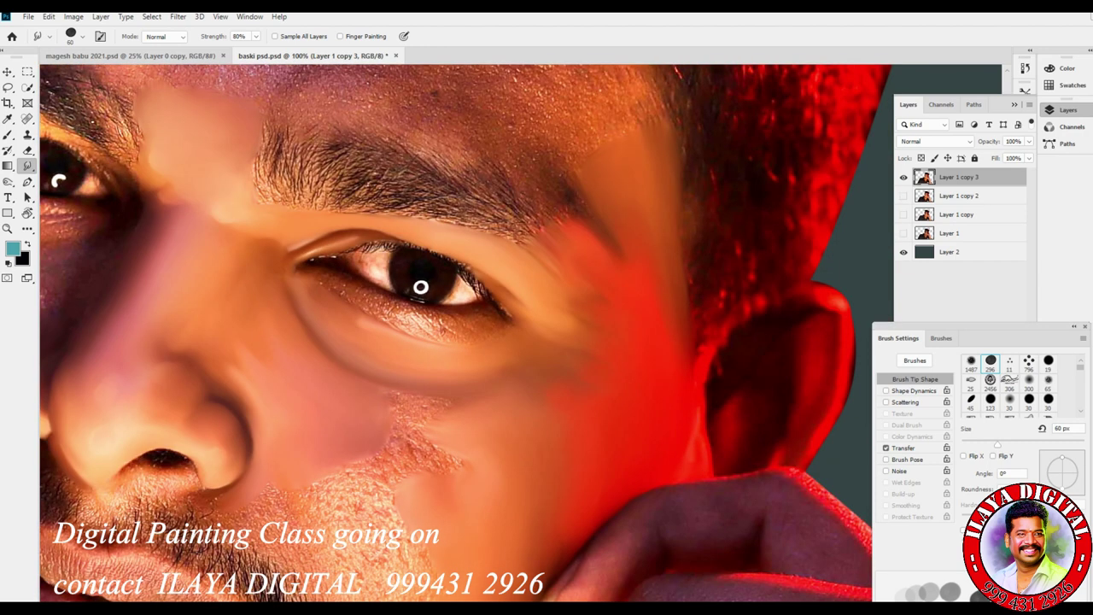
{"action": "key", "text": "bracketright"}
{"action": "key", "text": "bracketright"}
{"action": "key", "text": "bracketleft"}
{"action": "key", "text": "bracketleft"}
{"action": "key", "text": "bracketright"}
{"action": "key", "text": "bracketright"}
{"action": "key", "text": "bracketright"}
{"action": "key", "text": "bracketright"}
{"action": "key", "text": "bracketright"}
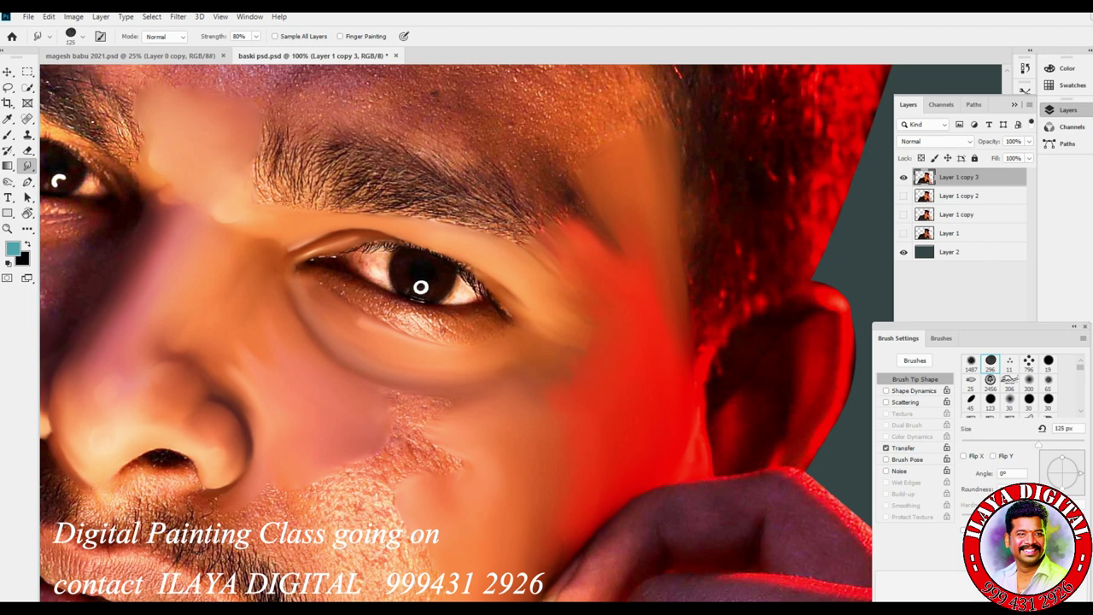
{"action": "key", "text": "bracketleft"}
{"action": "key", "text": "bracketleft"}
{"action": "key", "text": "bracketleft"}
{"action": "key", "text": "bracketleft"}
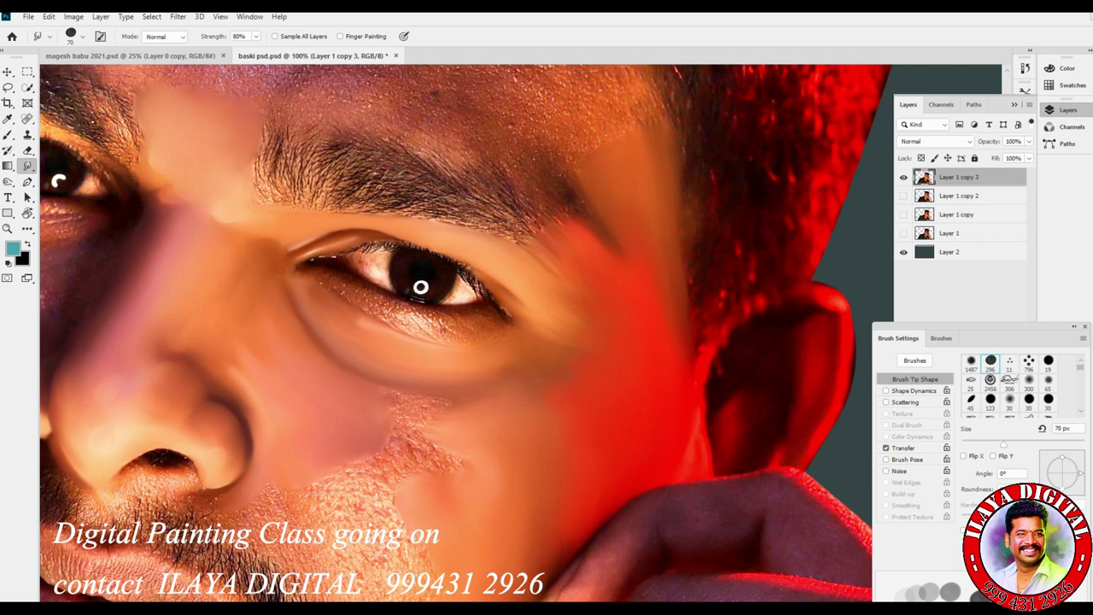
Step: Smudge the textured lower cheek between the moustache and the hand, varying the brush from 250 down to 80 px
{"action": "left_click_drag", "start_coordinate": [421, 287], "coordinate": [520, 120]}
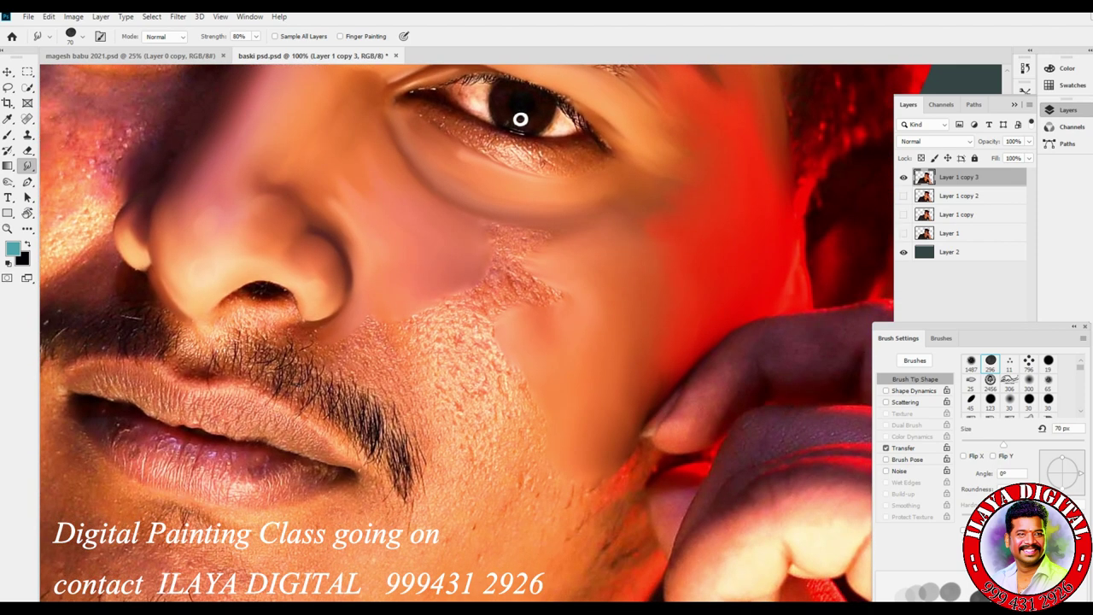
{"action": "key", "text": "bracketleft"}
{"action": "key", "text": "bracketleft"}
{"action": "key", "text": "bracketright"}
{"action": "key", "text": "bracketright"}
{"action": "key", "text": "bracketright"}
{"action": "key", "text": "bracketright"}
{"action": "key", "text": "bracketright"}
{"action": "key", "text": "bracketright"}
{"action": "key", "text": "bracketright"}
{"action": "key", "text": "bracketright"}
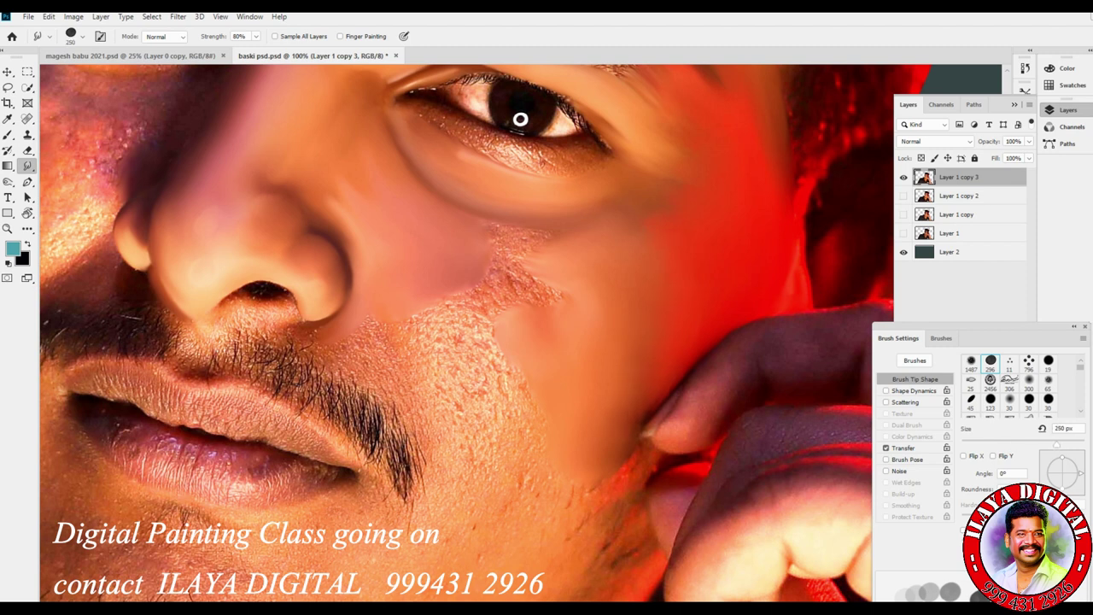
{"action": "key", "text": "bracketleft"}
{"action": "key", "text": "bracketleft"}
{"action": "key", "text": "bracketleft"}
{"action": "key", "text": "bracketleft"}
{"action": "key", "text": "bracketright"}
{"action": "key", "text": "bracketleft"}
{"action": "key", "text": "bracketleft"}
{"action": "key", "text": "bracketleft"}
{"action": "key", "text": "bracketleft"}
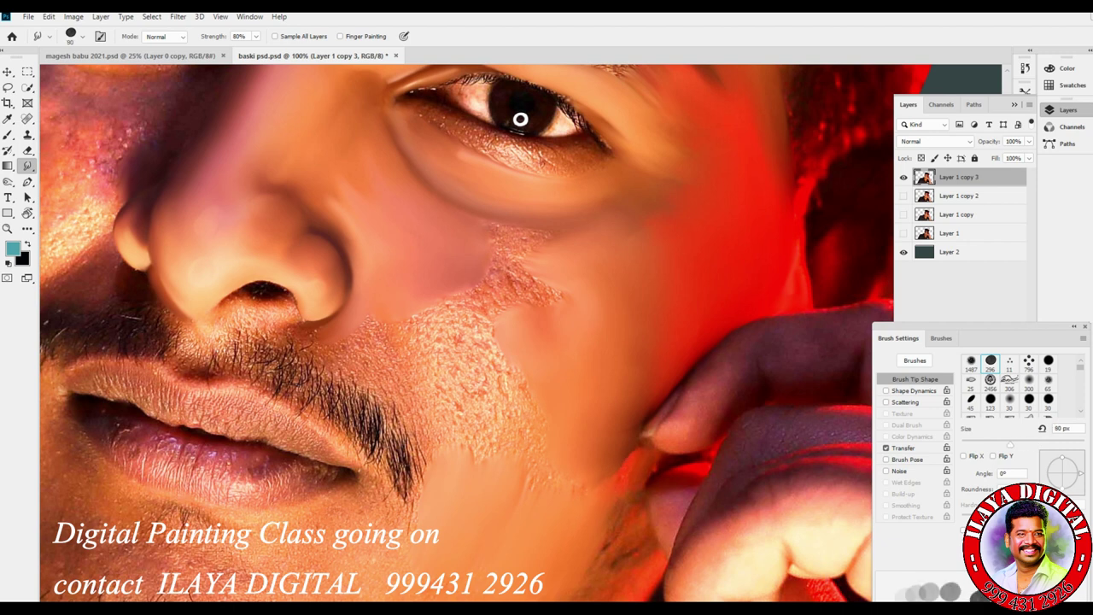
Step: Extend the smoothing from the lower cheek up into the speckled mid-cheek with a brush of up to 200 px
{"action": "key", "text": "bracketright"}
{"action": "key", "text": "bracketright"}
{"action": "key", "text": "bracketright"}
{"action": "key", "text": "bracketright"}
{"action": "key", "text": "bracketright"}
{"action": "key", "text": "bracketright"}
{"action": "key", "text": "bracketleft"}
{"action": "key", "text": "bracketleft"}
{"action": "key", "text": "bracketleft"}
{"action": "key", "text": "bracketright"}
{"action": "key", "text": "bracketright"}
{"action": "left_click_drag", "start_coordinate": [493, 453], "coordinate": [482, 402]}
{"action": "left_click_drag", "start_coordinate": [462, 444], "coordinate": [451, 410]}
{"action": "key", "text": "bracketright"}
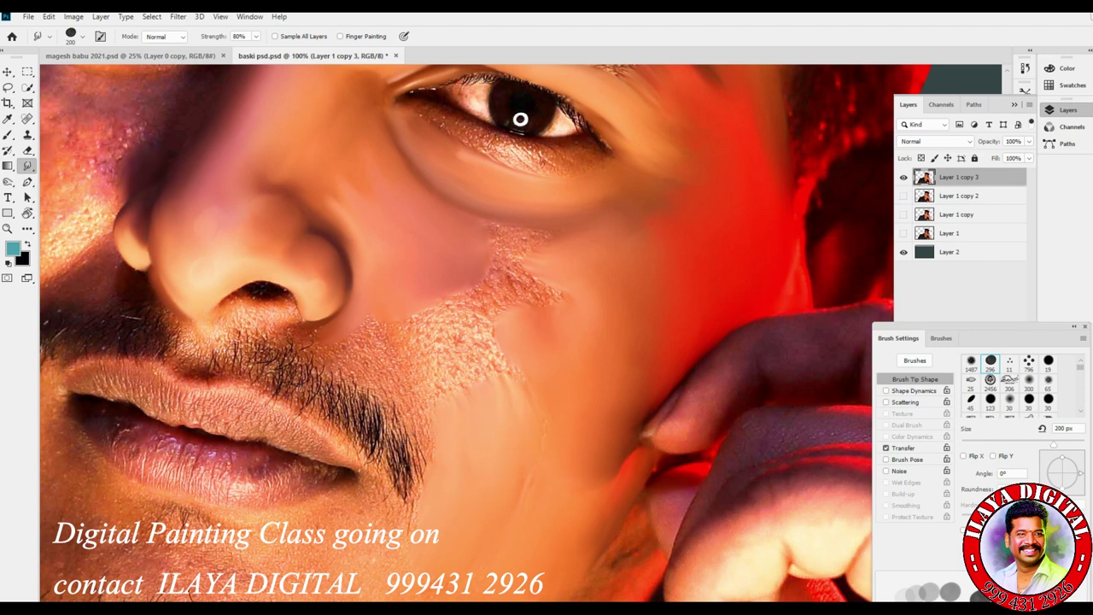
Step: Smooth the skin along the outer edge of the moustache and the streaked lower cheek, reducing the brush to 70 px
{"action": "key", "text": "bracketleft"}
{"action": "key", "text": "bracketleft"}
{"action": "key", "text": "bracketleft"}
{"action": "key", "text": "bracketleft"}
{"action": "key", "text": "bracketleft"}
{"action": "key", "text": "bracketleft"}
{"action": "key", "text": "bracketleft"}
{"action": "key", "text": "bracketleft"}
{"action": "key", "text": "bracketleft"}
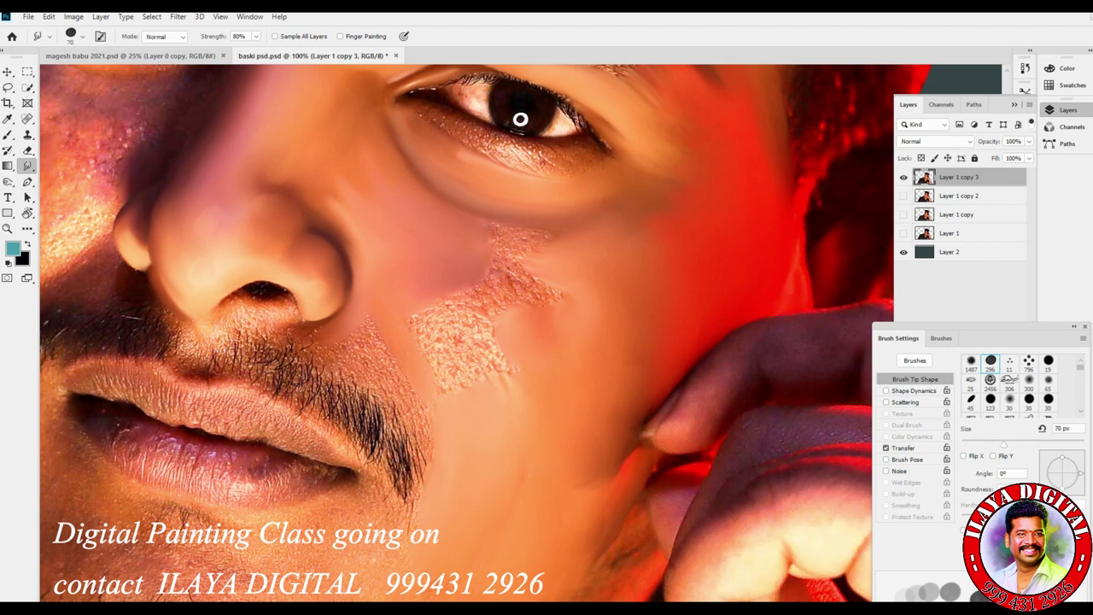
Step: Smudge the remaining speckled patch in the middle of the cheek with a 125 px brush
{"action": "key", "text": "bracketright"}
{"action": "key", "text": "bracketright"}
{"action": "key", "text": "bracketright"}
{"action": "key", "text": "bracketright"}
{"action": "left_click_drag", "start_coordinate": [403, 309], "coordinate": [446, 392]}
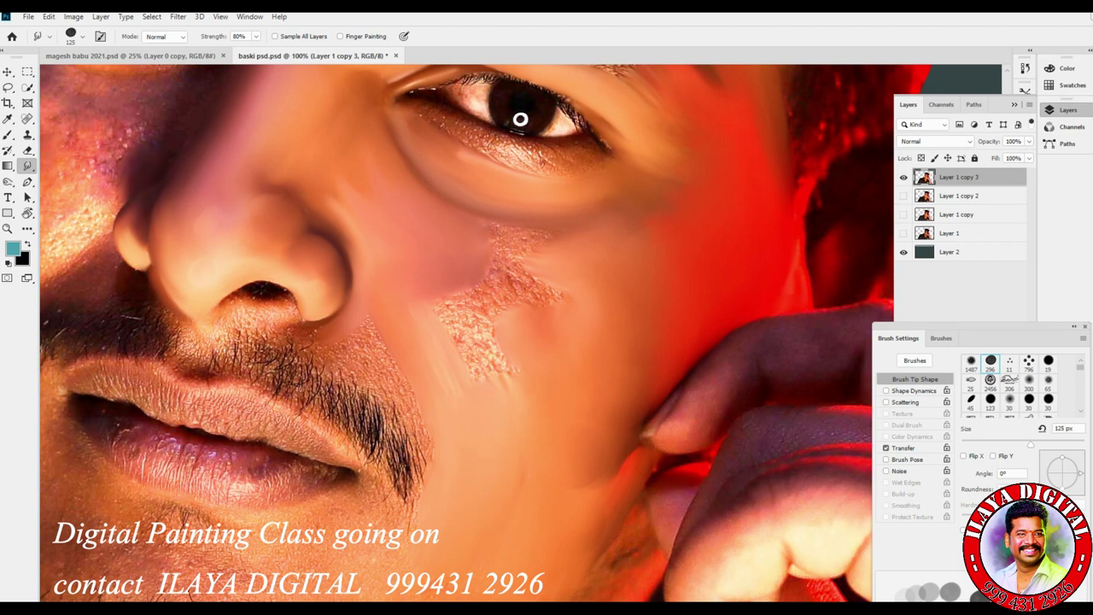
{"action": "mouse_move", "coordinate": [513, 275]}
{"action": "left_mouse_down"}
{"action": "mouse_move", "coordinate": [480, 306]}
{"action": "mouse_move", "coordinate": [490, 373]}
{"action": "left_mouse_up"}
{"action": "mouse_move", "coordinate": [443, 306]}
{"action": "left_mouse_down"}
{"action": "mouse_move", "coordinate": [535, 296]}
{"action": "mouse_move", "coordinate": [494, 295]}
{"action": "left_mouse_up"}
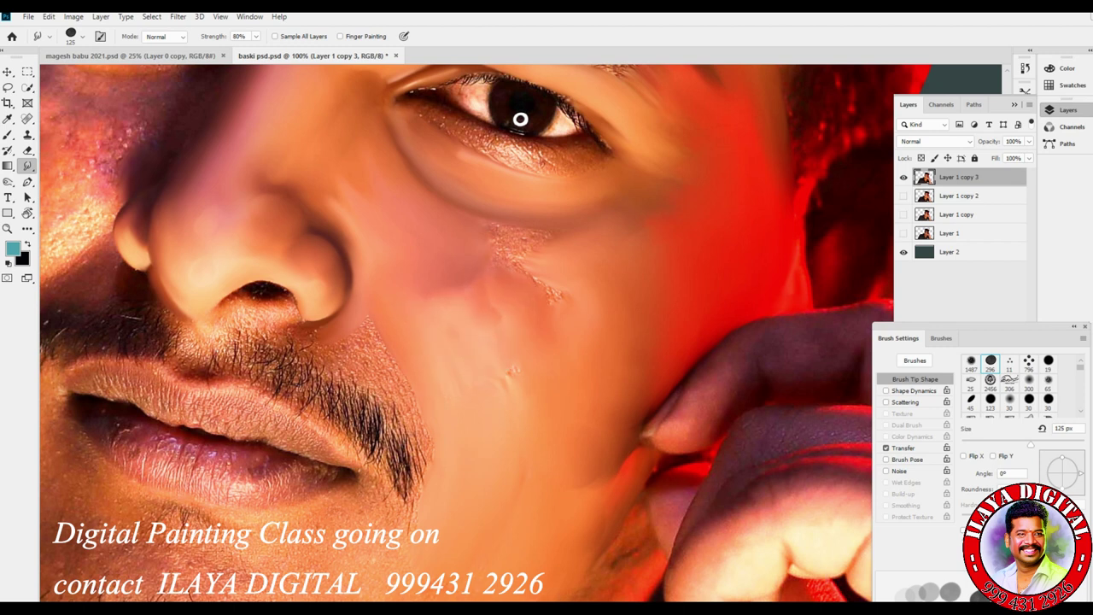
Step: Even out the mottled tones in the middle of the cheek with the brush enlarged to 200 px
{"action": "key", "text": "bracketright"}
{"action": "key", "text": "bracketright"}
{"action": "key", "text": "bracketright"}
{"action": "left_click_drag", "start_coordinate": [496, 354], "coordinate": [509, 393]}
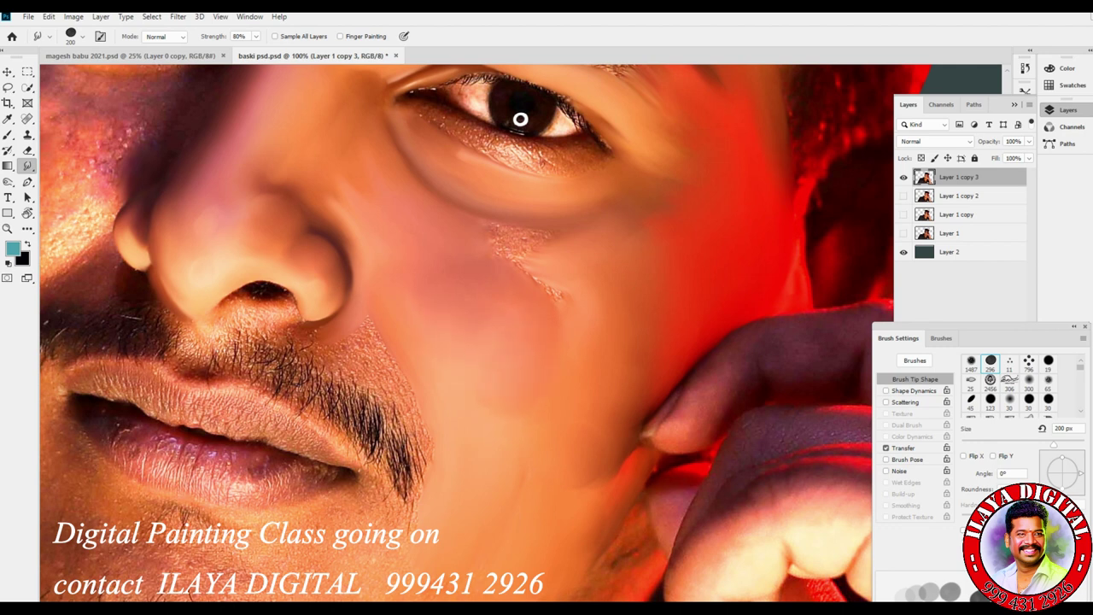
Step: Blend the tones in the middle of the cheek with a brush of up to 300 px
{"action": "key", "text": "bracketright"}
{"action": "key", "text": "bracketright"}
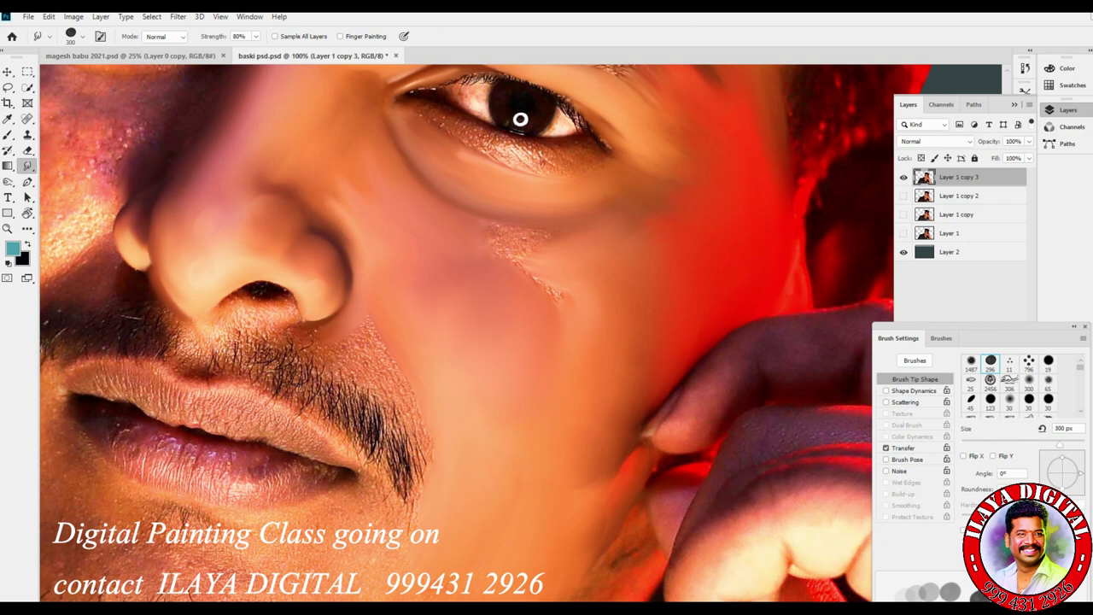
{"action": "key", "text": "bracketleft"}
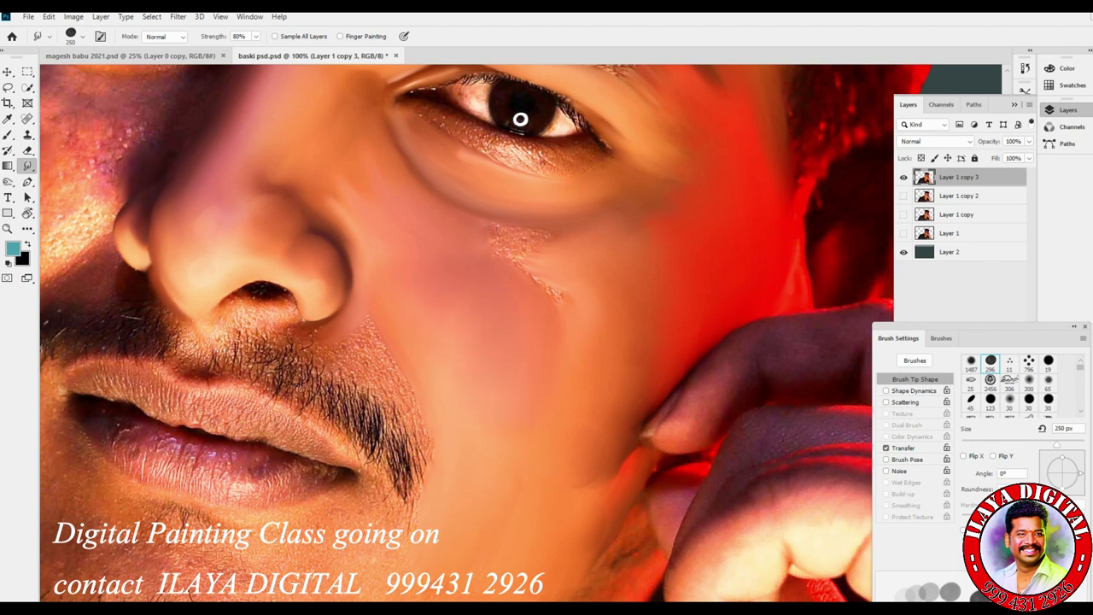
Step: Smooth the remaining speckled patch and crease on the upper cheek below the eye, varying the brush size down to 70 px
{"action": "key", "text": "bracketleft"}
{"action": "key", "text": "bracketleft"}
{"action": "key", "text": "bracketleft"}
{"action": "key", "text": "bracketleft"}
{"action": "key", "text": "bracketleft"}
{"action": "key", "text": "bracketleft"}
{"action": "key", "text": "bracketright"}
{"action": "key", "text": "bracketright"}
{"action": "key", "text": "bracketright"}
{"action": "key", "text": "bracketright"}
{"action": "key", "text": "bracketright"}
{"action": "key", "text": "bracketright"}
{"action": "key", "text": "bracketleft"}
{"action": "key", "text": "bracketleft"}
{"action": "key", "text": "bracketleft"}
{"action": "key", "text": "bracketleft"}
{"action": "key", "text": "bracketleft"}
{"action": "key", "text": "bracketleft"}
{"action": "key", "text": "bracketleft"}
{"action": "key", "text": "bracketleft"}
{"action": "key", "text": "bracketright"}
{"action": "key", "text": "bracketright"}
{"action": "key", "text": "bracketleft"}
{"action": "key", "text": "bracketleft"}
{"action": "key", "text": "bracketleft"}
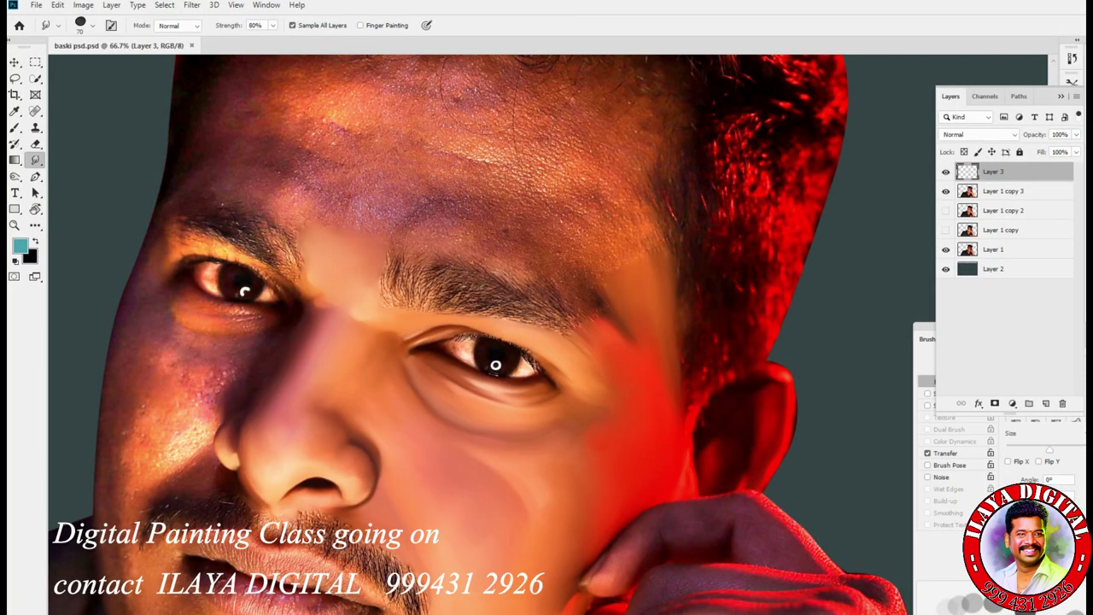
Step: Smudge two patches of skin above the gap between the eyebrows on Layer 3, starting with a 70 px brush
{"action": "key", "text": "ctrl+plus"}
{"action": "key", "text": "ctrl+plus"}
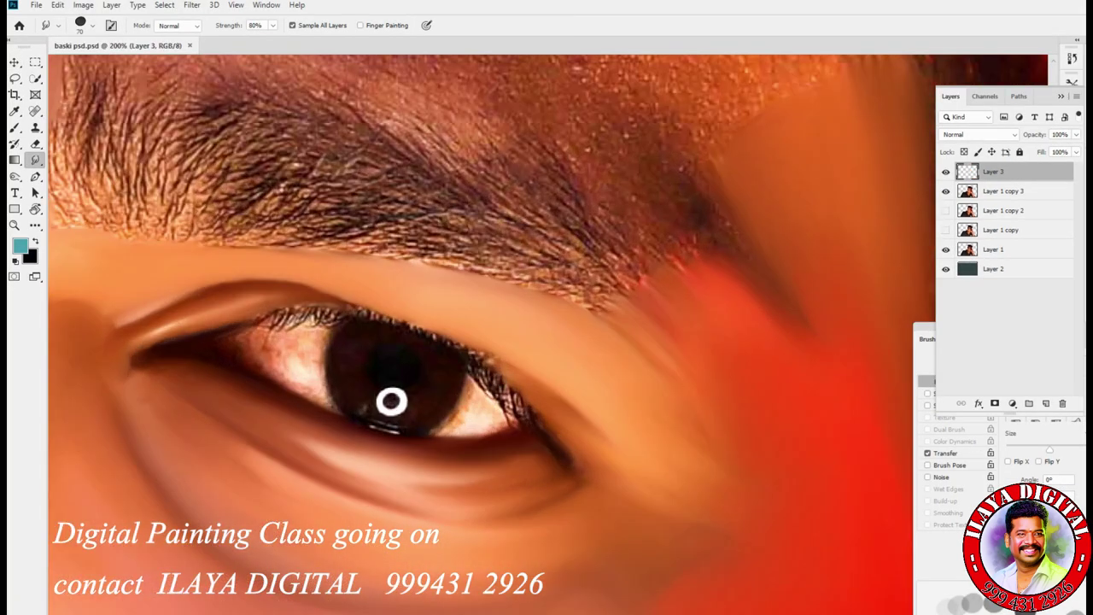
{"action": "scroll", "coordinate": [547, 333], "scroll_direction": "up", "scroll_amount": 5}
{"action": "key", "text": "ctrl+minus"}
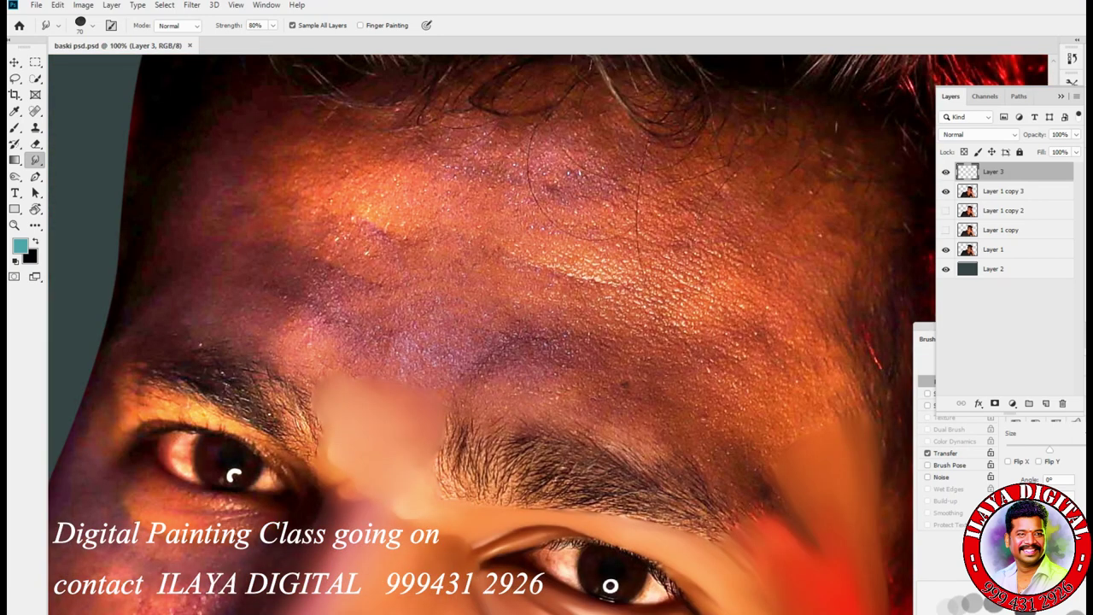
{"action": "mouse_move", "coordinate": [452, 354]}
{"action": "left_mouse_down"}
{"action": "mouse_move", "coordinate": [484, 331]}
{"action": "mouse_move", "coordinate": [437, 367]}
{"action": "left_mouse_up"}
{"action": "key", "text": "bracketright"}
{"action": "key", "text": "bracketleft"}
{"action": "key", "text": "bracketleft"}
{"action": "key", "text": "bracketleft"}
{"action": "mouse_move", "coordinate": [299, 339]}
{"action": "left_mouse_down"}
{"action": "mouse_move", "coordinate": [306, 356]}
{"action": "mouse_move", "coordinate": [273, 360]}
{"action": "left_mouse_up"}
Step: Join the smudged patches across the lower forehead and smooth the skin above the inner end of the red-lit side's eyebrow
{"action": "key", "text": "bracketleft"}
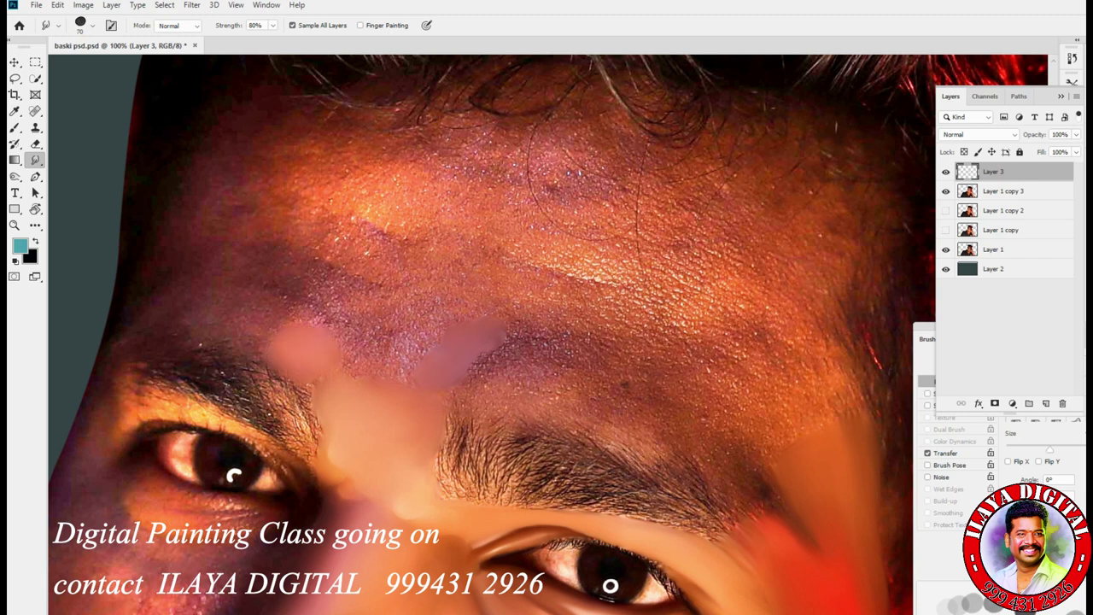
{"action": "key", "text": "bracketleft"}
{"action": "mouse_move", "coordinate": [311, 330]}
{"action": "left_mouse_down"}
{"action": "mouse_move", "coordinate": [340, 334]}
{"action": "mouse_move", "coordinate": [343, 349]}
{"action": "mouse_move", "coordinate": [402, 353]}
{"action": "mouse_move", "coordinate": [438, 331]}
{"action": "left_mouse_up"}
{"action": "key", "text": "bracketright"}
{"action": "key", "text": "bracketright"}
{"action": "key", "text": "bracketleft"}
{"action": "mouse_move", "coordinate": [518, 379]}
{"action": "left_mouse_down"}
{"action": "mouse_move", "coordinate": [488, 388]}
{"action": "mouse_move", "coordinate": [547, 375]}
{"action": "mouse_move", "coordinate": [555, 397]}
{"action": "mouse_move", "coordinate": [572, 352]}
{"action": "mouse_move", "coordinate": [512, 342]}
{"action": "mouse_move", "coordinate": [470, 369]}
{"action": "left_mouse_up"}
Step: Smudge three patches up the shaded side of the forehead, from above the eyebrow to the orange highlight
{"action": "key", "text": "bracketright"}
{"action": "key", "text": "bracketright"}
{"action": "key", "text": "bracketright"}
{"action": "key", "text": "bracketright"}
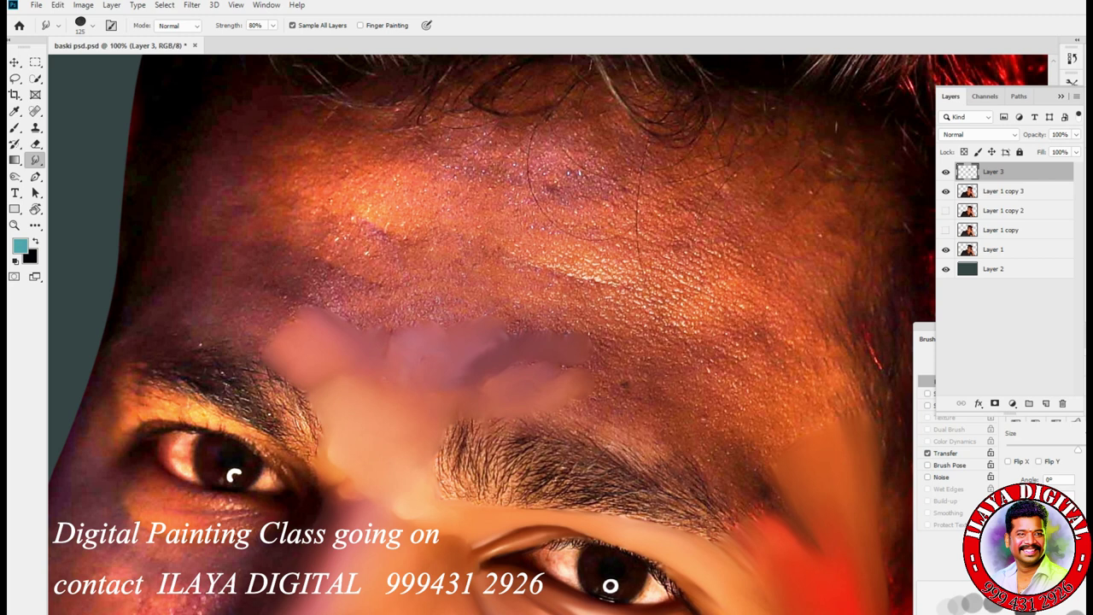
{"action": "key", "text": "bracketleft"}
{"action": "key", "text": "bracketleft"}
{"action": "mouse_move", "coordinate": [363, 286]}
{"action": "left_mouse_down"}
{"action": "mouse_move", "coordinate": [312, 295]}
{"action": "mouse_move", "coordinate": [394, 307]}
{"action": "left_mouse_up"}
{"action": "mouse_move", "coordinate": [369, 250]}
{"action": "left_mouse_down"}
{"action": "mouse_move", "coordinate": [379, 253]}
{"action": "mouse_move", "coordinate": [352, 249]}
{"action": "mouse_move", "coordinate": [402, 272]}
{"action": "left_mouse_up"}
{"action": "mouse_move", "coordinate": [367, 207]}
{"action": "left_mouse_down"}
{"action": "mouse_move", "coordinate": [381, 201]}
{"action": "mouse_move", "coordinate": [338, 177]}
{"action": "mouse_move", "coordinate": [299, 176]}
{"action": "mouse_move", "coordinate": [408, 224]}
{"action": "left_mouse_up"}
Step: Extend the smudging along the orange forehead highlight toward the centre with a 100 px brush
{"action": "key", "text": "bracketright"}
{"action": "key", "text": "bracketright"}
{"action": "key", "text": "bracketright"}
{"action": "key", "text": "bracketright"}
{"action": "key", "text": "bracketleft"}
{"action": "key", "text": "bracketleft"}
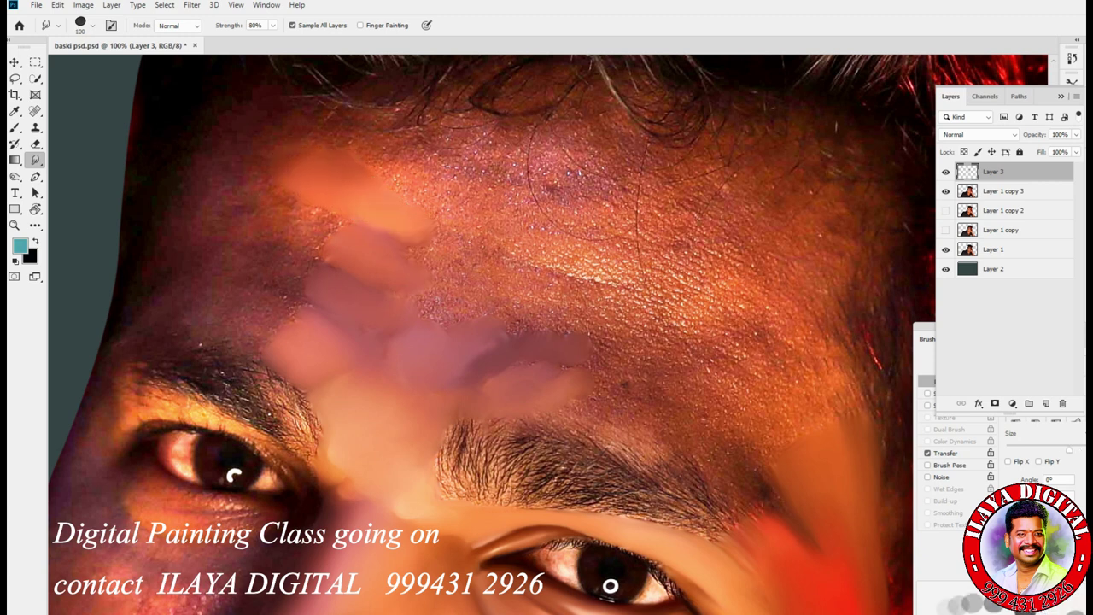
{"action": "left_click_drag", "start_coordinate": [376, 190], "coordinate": [478, 207]}
Step: Smooth the speckled skin in the centre of the forehead and along the lower edge of the orange highlight
{"action": "key", "text": "bracketright"}
{"action": "key", "text": "bracketright"}
{"action": "key", "text": "bracketleft"}
{"action": "key", "text": "bracketleft"}
{"action": "mouse_move", "coordinate": [564, 256]}
{"action": "left_mouse_down"}
{"action": "mouse_move", "coordinate": [604, 270]}
{"action": "mouse_move", "coordinate": [554, 247]}
{"action": "mouse_move", "coordinate": [606, 265]}
{"action": "left_mouse_up"}
{"action": "key", "text": "bracketright"}
{"action": "mouse_move", "coordinate": [590, 253]}
{"action": "left_mouse_down"}
{"action": "mouse_move", "coordinate": [563, 232]}
{"action": "mouse_move", "coordinate": [630, 258]}
{"action": "left_mouse_up"}
{"action": "mouse_move", "coordinate": [566, 228]}
{"action": "left_mouse_down"}
{"action": "mouse_move", "coordinate": [523, 213]}
{"action": "mouse_move", "coordinate": [523, 224]}
{"action": "left_mouse_up"}
{"action": "left_click_drag", "start_coordinate": [412, 300], "coordinate": [447, 309]}
{"action": "mouse_move", "coordinate": [423, 247]}
{"action": "left_mouse_down"}
{"action": "mouse_move", "coordinate": [633, 316]}
{"action": "mouse_move", "coordinate": [495, 249]}
{"action": "left_mouse_up"}
Step: Blend the central forehead highlight into one continuous band with long strokes of a 175 px brush
{"action": "key", "text": "bracketright"}
{"action": "key", "text": "bracketright"}
{"action": "left_click_drag", "start_coordinate": [428, 203], "coordinate": [604, 251]}
{"action": "left_click_drag", "start_coordinate": [513, 236], "coordinate": [614, 275]}
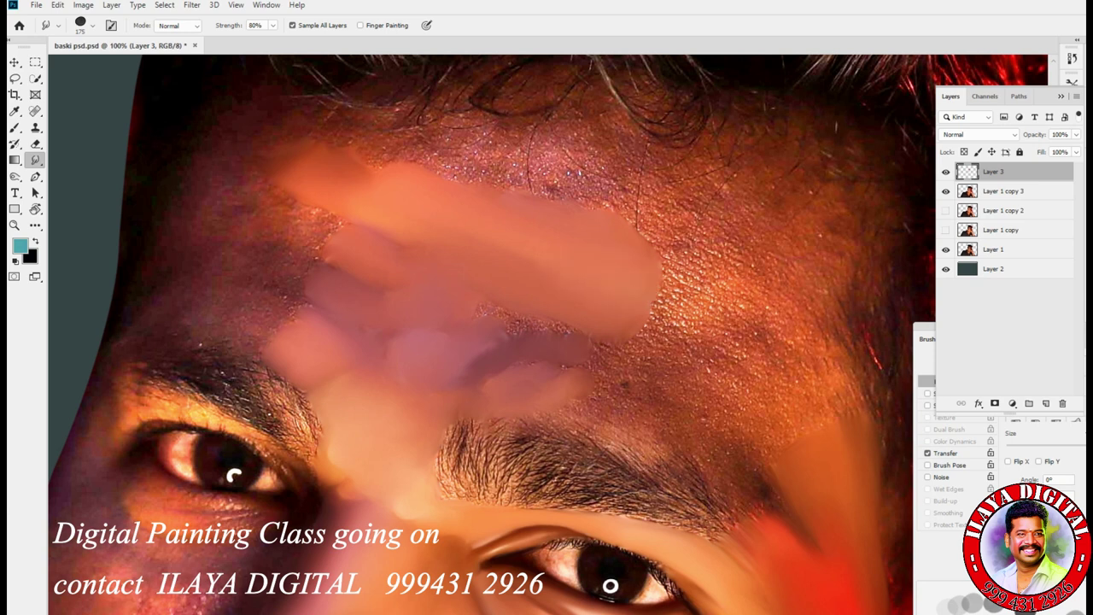
{"action": "mouse_move", "coordinate": [397, 205]}
{"action": "left_mouse_down"}
{"action": "mouse_move", "coordinate": [337, 186]}
{"action": "mouse_move", "coordinate": [375, 198]}
{"action": "left_mouse_up"}
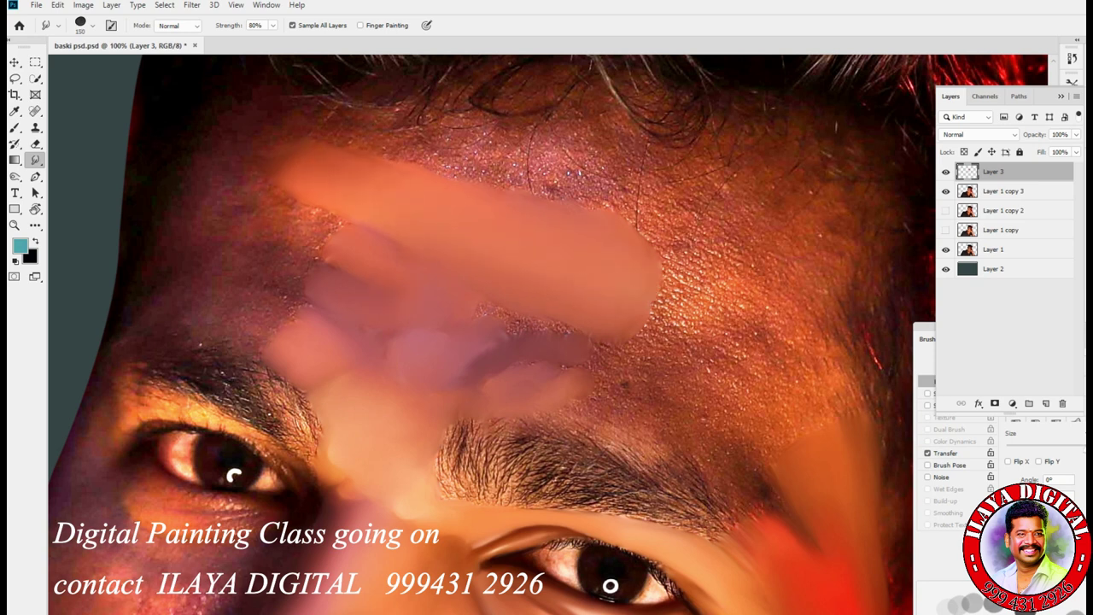
Step: Smooth the speckles beneath the forehead highlight and blend the purple patches above the eyebrow gap with a 150 px brush
{"action": "left_click_drag", "start_coordinate": [478, 295], "coordinate": [547, 316]}
{"action": "left_click_drag", "start_coordinate": [410, 342], "coordinate": [346, 308]}
{"action": "left_click_drag", "start_coordinate": [427, 342], "coordinate": [491, 378]}
Step: Smudge the textured outer forehead on the red-lit side down through the temple to the brow tail
{"action": "key", "text": "bracketleft"}
{"action": "key", "text": "bracketright"}
{"action": "key", "text": "bracketright"}
{"action": "mouse_move", "coordinate": [641, 286]}
{"action": "left_mouse_down"}
{"action": "mouse_move", "coordinate": [706, 296]}
{"action": "mouse_move", "coordinate": [667, 269]}
{"action": "mouse_move", "coordinate": [686, 240]}
{"action": "mouse_move", "coordinate": [750, 278]}
{"action": "mouse_move", "coordinate": [782, 269]}
{"action": "mouse_move", "coordinate": [736, 209]}
{"action": "mouse_move", "coordinate": [785, 192]}
{"action": "mouse_move", "coordinate": [811, 224]}
{"action": "mouse_move", "coordinate": [752, 185]}
{"action": "mouse_move", "coordinate": [671, 203]}
{"action": "mouse_move", "coordinate": [784, 299]}
{"action": "left_mouse_up"}
{"action": "mouse_move", "coordinate": [833, 333]}
{"action": "left_mouse_down"}
{"action": "mouse_move", "coordinate": [803, 368]}
{"action": "mouse_move", "coordinate": [845, 418]}
{"action": "mouse_move", "coordinate": [739, 427]}
{"action": "mouse_move", "coordinate": [760, 470]}
{"action": "mouse_move", "coordinate": [755, 486]}
{"action": "mouse_move", "coordinate": [799, 523]}
{"action": "mouse_move", "coordinate": [768, 511]}
{"action": "left_mouse_up"}
{"action": "left_click_drag", "start_coordinate": [756, 368], "coordinate": [709, 359]}
Step: Smooth the upper forehead and the speckled patch below the central hairline with a brush of up to 400 px
{"action": "key", "text": "bracketright"}
{"action": "key", "text": "bracketright"}
{"action": "key", "text": "bracketright"}
{"action": "left_click_drag", "start_coordinate": [645, 210], "coordinate": [607, 198]}
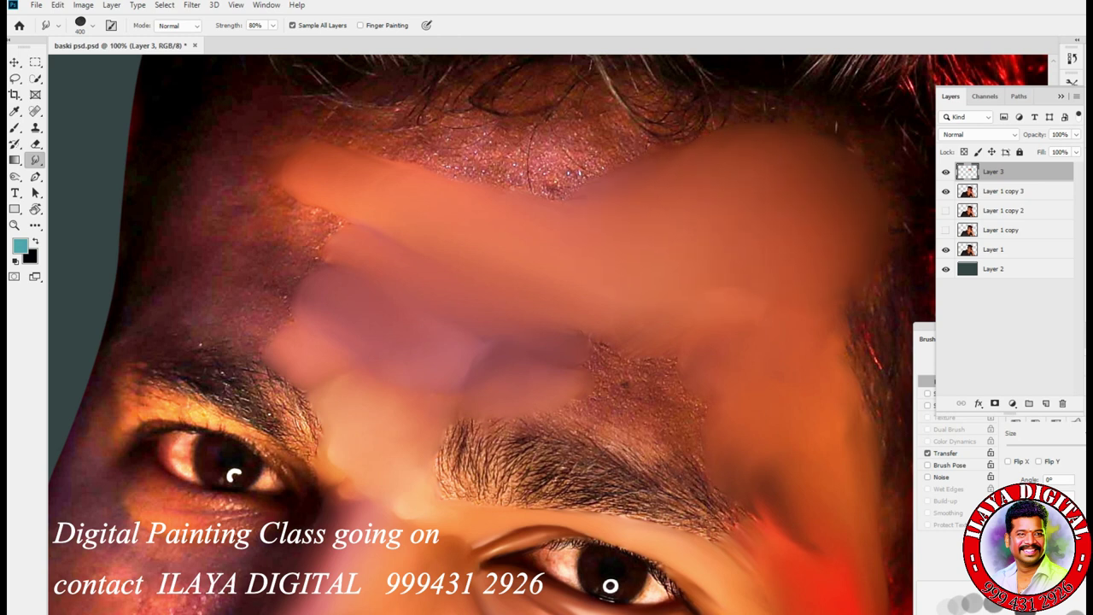
{"action": "mouse_move", "coordinate": [570, 199]}
{"action": "left_mouse_down"}
{"action": "mouse_move", "coordinate": [617, 164]}
{"action": "mouse_move", "coordinate": [416, 153]}
{"action": "left_mouse_up"}
{"action": "key", "text": "bracketright"}
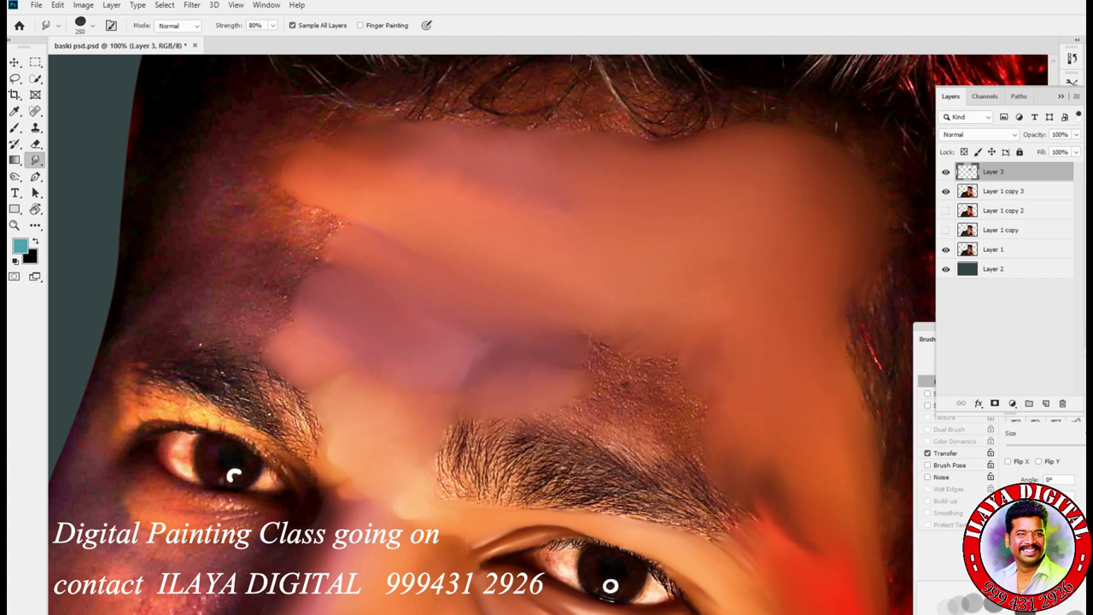
Step: Blend the dark streak beyond the brow tail into the red-lit temple with a 175 to 200 px brush
{"action": "key", "text": "bracketleft"}
{"action": "key", "text": "bracketleft"}
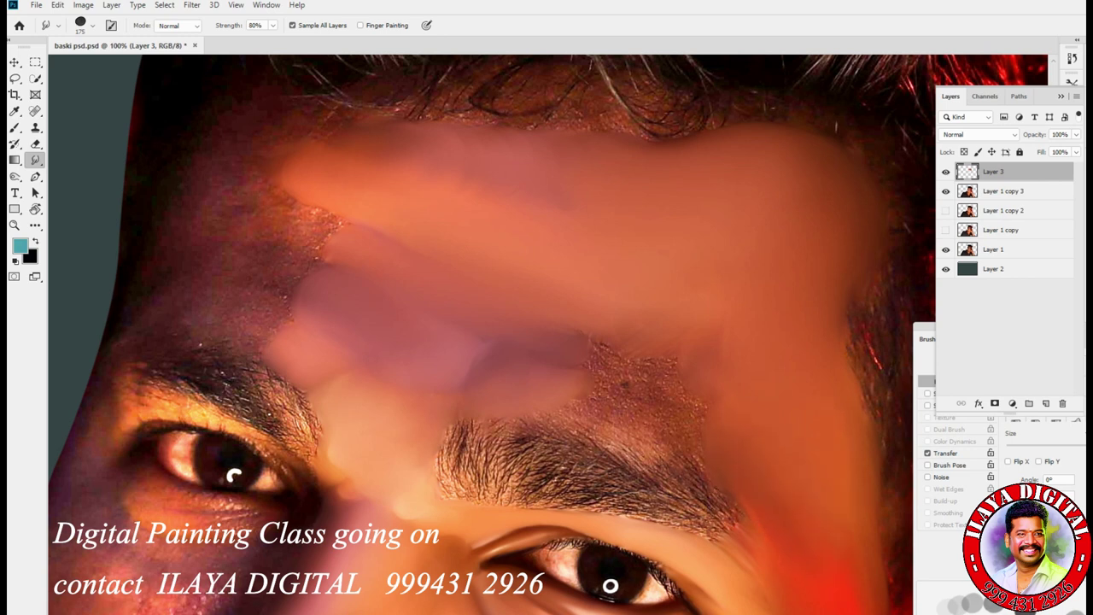
{"action": "key", "text": "bracketright"}
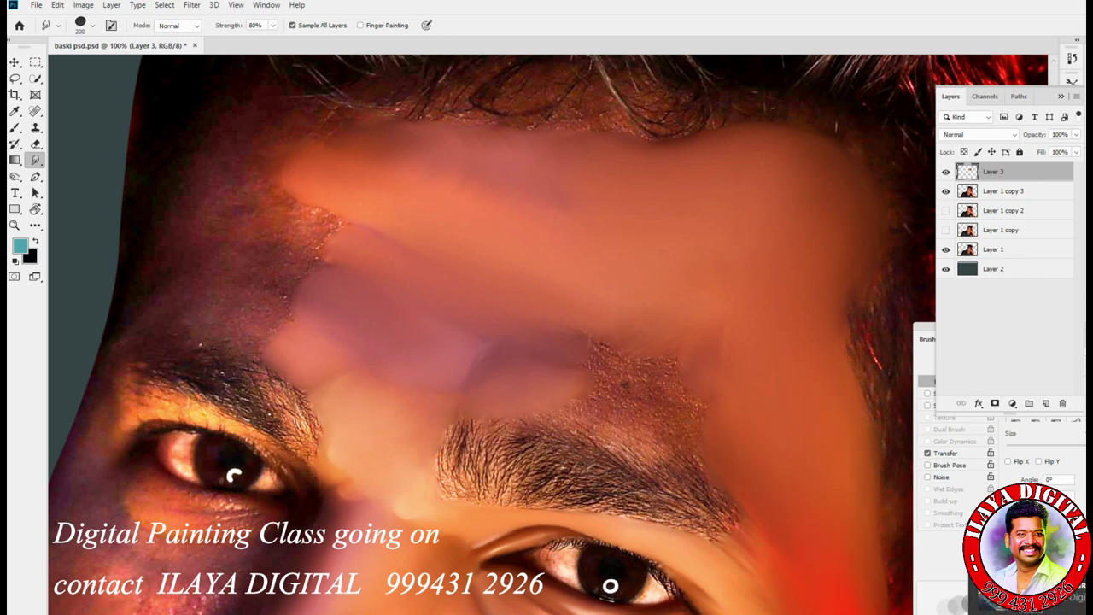
Step: Smooth the speckled strip above the red-lit side's eyebrow with a 150 px brush
{"action": "key", "text": "bracketleft"}
{"action": "key", "text": "bracketleft"}
{"action": "mouse_move", "coordinate": [530, 383]}
{"action": "left_mouse_down"}
{"action": "mouse_move", "coordinate": [594, 391]}
{"action": "mouse_move", "coordinate": [590, 399]}
{"action": "mouse_move", "coordinate": [658, 425]}
{"action": "left_mouse_up"}
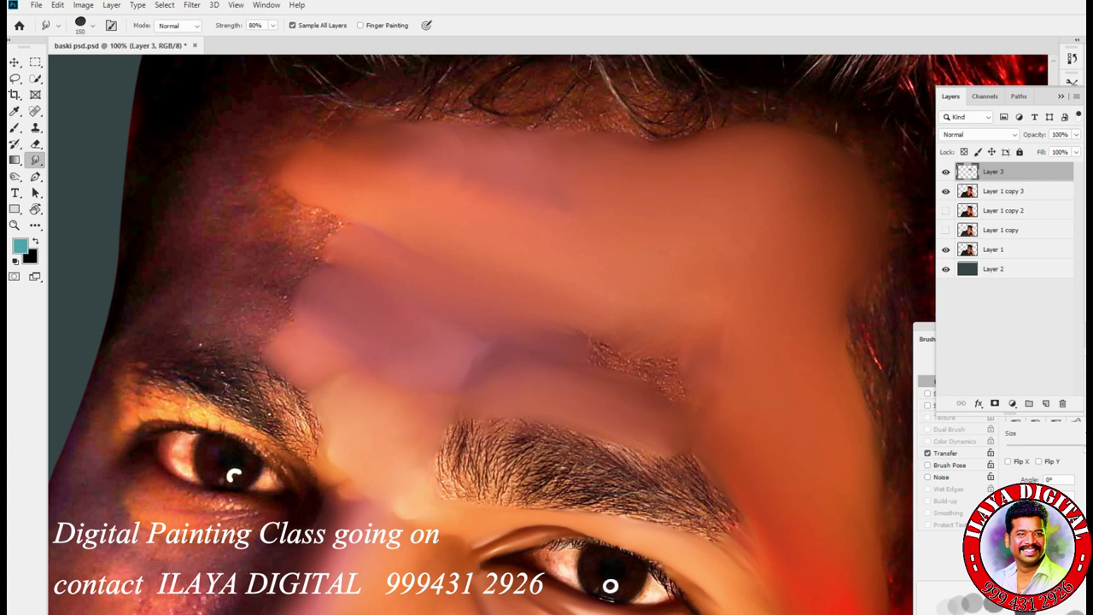
{"action": "left_click_drag", "start_coordinate": [568, 338], "coordinate": [683, 383]}
{"action": "key", "text": "bracketright"}
{"action": "key", "text": "bracketright"}
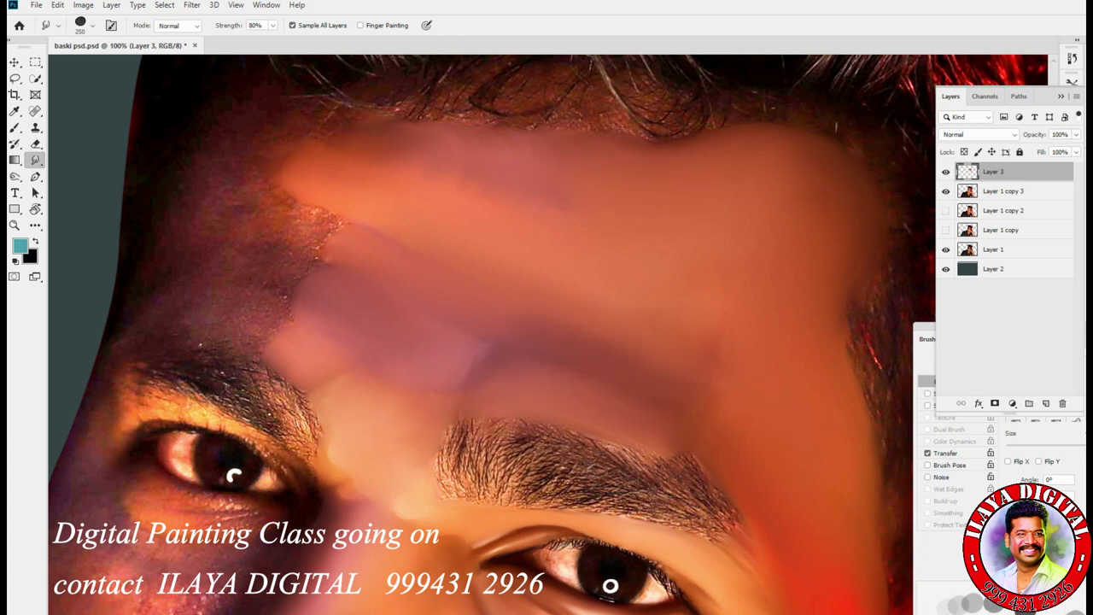
Step: Soften the upper edge near the eyebrow's peak and blend the hard tonal edge above its inner end
{"action": "key", "text": "r"}
{"action": "mouse_move", "coordinate": [410, 400]}
{"action": "left_mouse_down"}
{"action": "mouse_move", "coordinate": [474, 470]}
{"action": "mouse_move", "coordinate": [228, 594]}
{"action": "left_mouse_up"}
{"action": "left_click", "coordinate": [476, 470], "text": "ctrl"}
{"action": "key", "text": "r"}
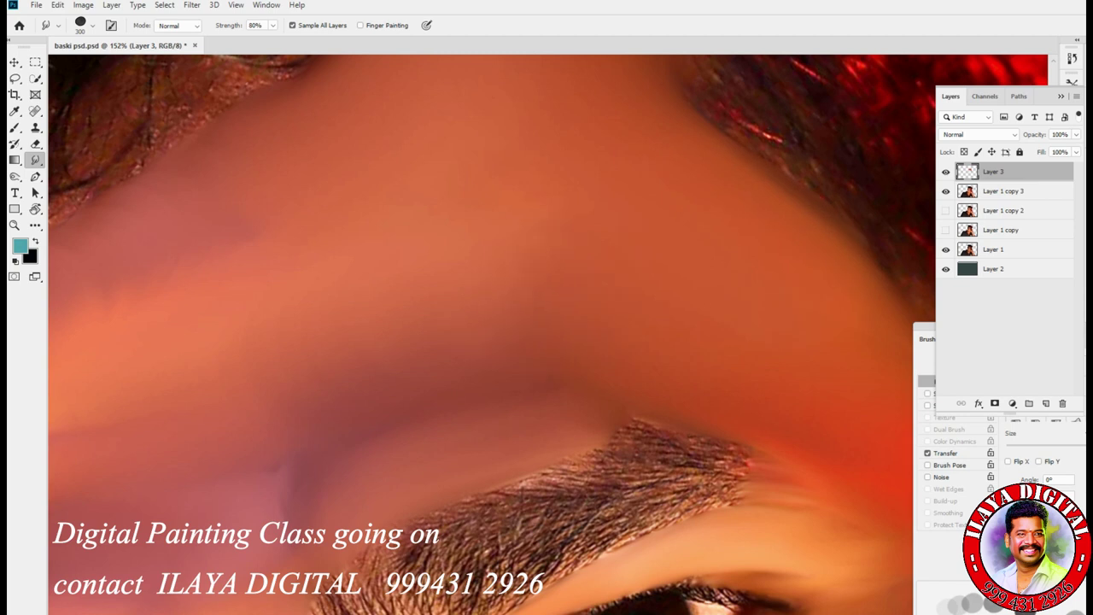
{"action": "key", "text": "bracketleft"}
{"action": "key", "text": "bracketleft"}
{"action": "key", "text": "bracketleft"}
{"action": "key", "text": "bracketleft"}
{"action": "left_click_drag", "start_coordinate": [622, 414], "coordinate": [649, 425]}
{"action": "key", "text": "bracketright"}
{"action": "key", "text": "bracketright"}
{"action": "left_click_drag", "start_coordinate": [303, 465], "coordinate": [301, 526]}
{"action": "key", "text": "bracketright"}
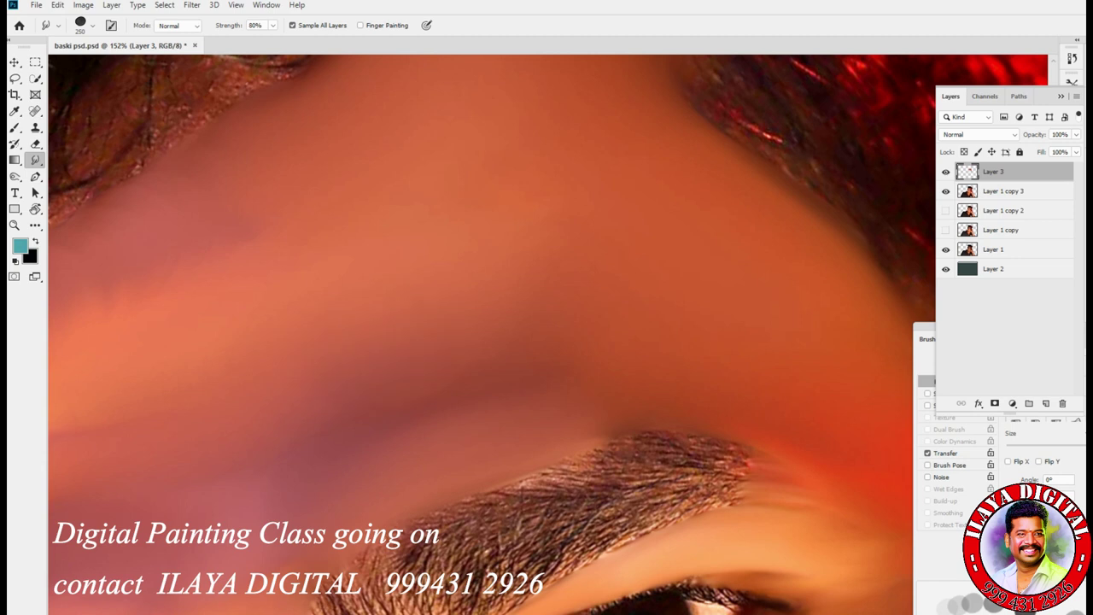
Step: Smudge the upper forehead skin into the fine hairs beneath the hanging curl with a 250 px brush
{"action": "left_click_drag", "start_coordinate": [393, 256], "coordinate": [616, 391]}
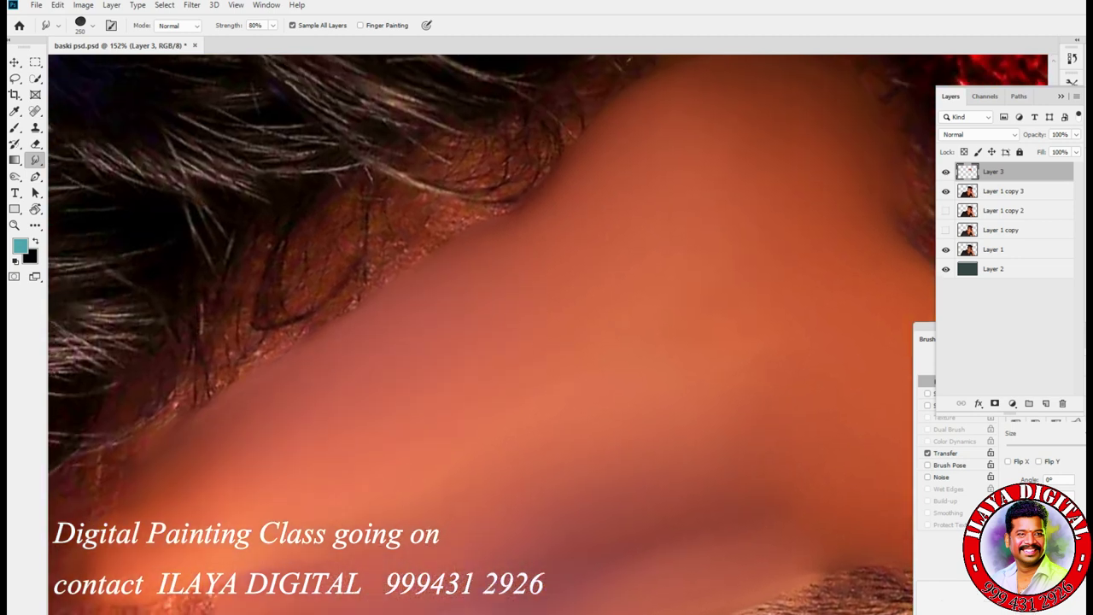
{"action": "left_click_drag", "start_coordinate": [453, 261], "coordinate": [429, 246]}
{"action": "left_click_drag", "start_coordinate": [380, 282], "coordinate": [511, 214]}
{"action": "mouse_move", "coordinate": [384, 277]}
{"action": "left_mouse_down"}
{"action": "mouse_move", "coordinate": [361, 306]}
{"action": "mouse_move", "coordinate": [374, 257]}
{"action": "mouse_move", "coordinate": [367, 287]}
{"action": "left_mouse_up"}
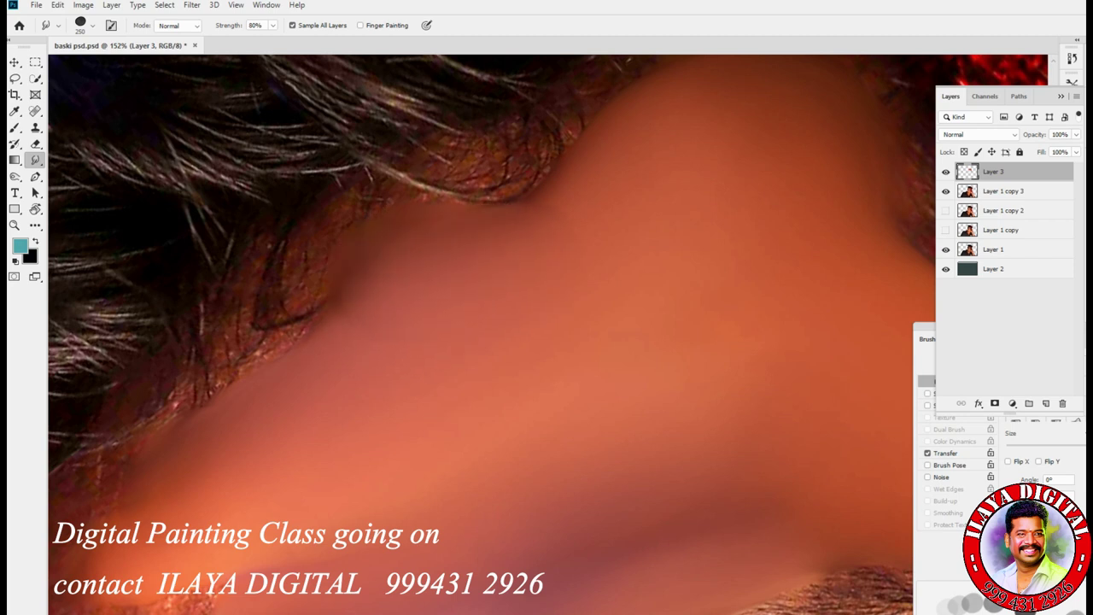
Step: Extend the smudging over the stray hairs at the shaded corner of the forehead up to the dark hairline
{"action": "mouse_move", "coordinate": [355, 299]}
{"action": "left_mouse_down"}
{"action": "mouse_move", "coordinate": [277, 305]}
{"action": "mouse_move", "coordinate": [338, 226]}
{"action": "left_mouse_up"}
{"action": "left_click_drag", "start_coordinate": [366, 264], "coordinate": [431, 211]}
{"action": "mouse_move", "coordinate": [286, 340]}
{"action": "left_mouse_down"}
{"action": "mouse_move", "coordinate": [233, 369]}
{"action": "mouse_move", "coordinate": [219, 321]}
{"action": "left_mouse_up"}
{"action": "left_click_drag", "start_coordinate": [359, 218], "coordinate": [341, 186]}
{"action": "mouse_move", "coordinate": [335, 234]}
{"action": "left_mouse_down"}
{"action": "mouse_move", "coordinate": [329, 286]}
{"action": "mouse_move", "coordinate": [283, 320]}
{"action": "left_mouse_up"}
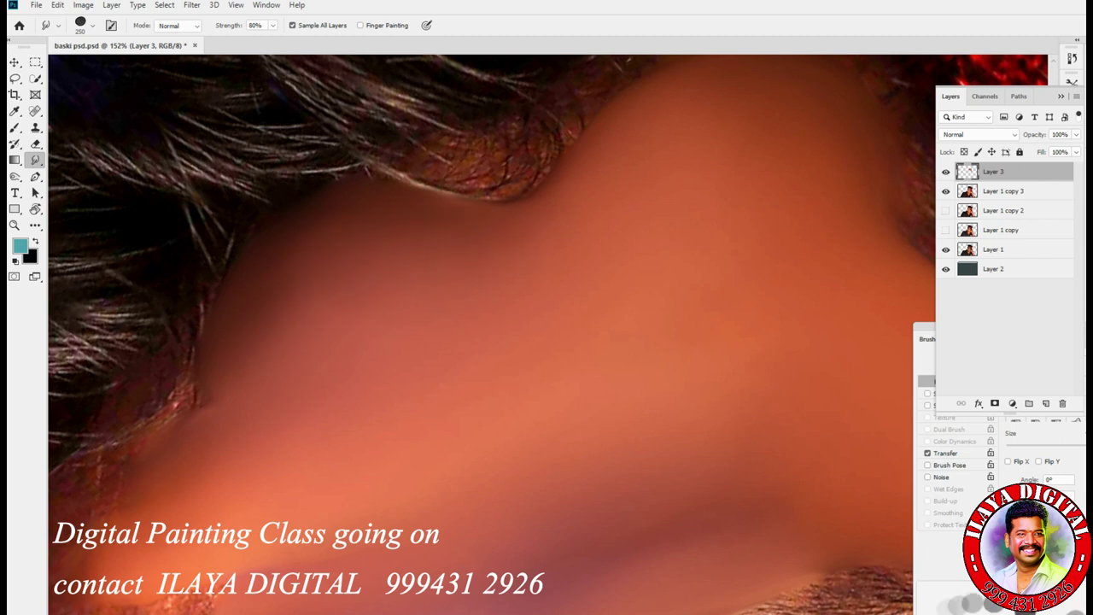
Step: Smooth the shaded side of the forehead down along the hairline toward the dark temple
{"action": "left_click_drag", "start_coordinate": [342, 401], "coordinate": [532, 250]}
{"action": "left_click_drag", "start_coordinate": [328, 376], "coordinate": [274, 427]}
{"action": "mouse_move", "coordinate": [231, 341]}
{"action": "left_mouse_down"}
{"action": "mouse_move", "coordinate": [299, 419]}
{"action": "mouse_move", "coordinate": [269, 414]}
{"action": "mouse_move", "coordinate": [354, 384]}
{"action": "left_mouse_up"}
{"action": "left_click_drag", "start_coordinate": [286, 448], "coordinate": [346, 440]}
{"action": "mouse_move", "coordinate": [376, 393]}
{"action": "left_mouse_down"}
{"action": "mouse_move", "coordinate": [359, 341]}
{"action": "mouse_move", "coordinate": [342, 440]}
{"action": "mouse_move", "coordinate": [393, 257]}
{"action": "mouse_move", "coordinate": [384, 184]}
{"action": "mouse_move", "coordinate": [398, 156]}
{"action": "left_mouse_up"}
{"action": "left_click_drag", "start_coordinate": [346, 260], "coordinate": [368, 222]}
{"action": "left_click_drag", "start_coordinate": [394, 346], "coordinate": [404, 266]}
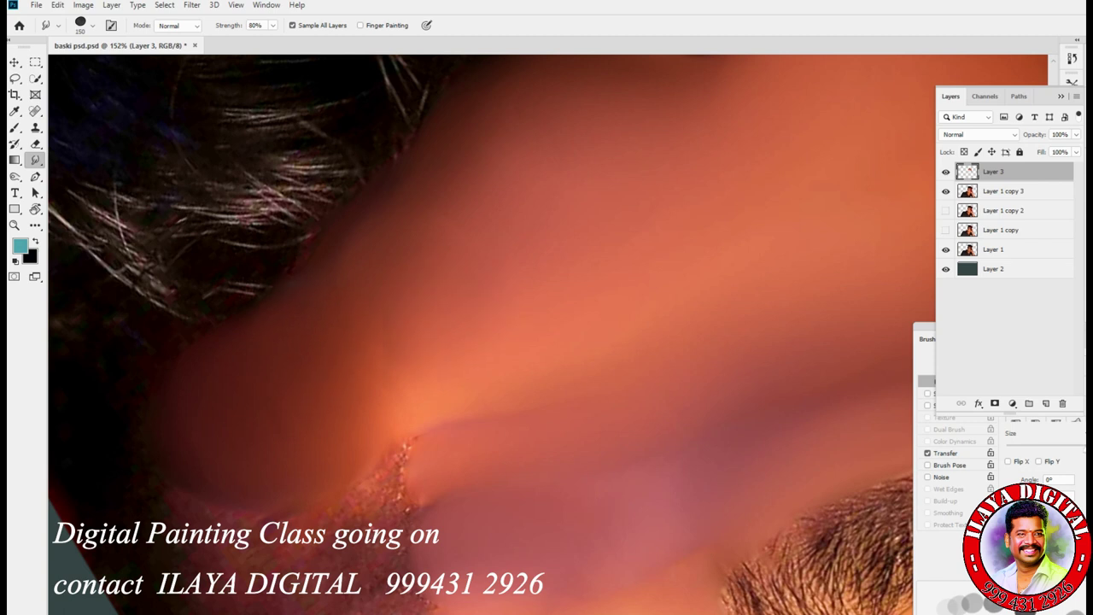
Step: Soften the edge between the orange forehead highlight and the dark temple, varying the brush between 150 and 300 px
{"action": "key", "text": "bracketright"}
{"action": "key", "text": "bracketright"}
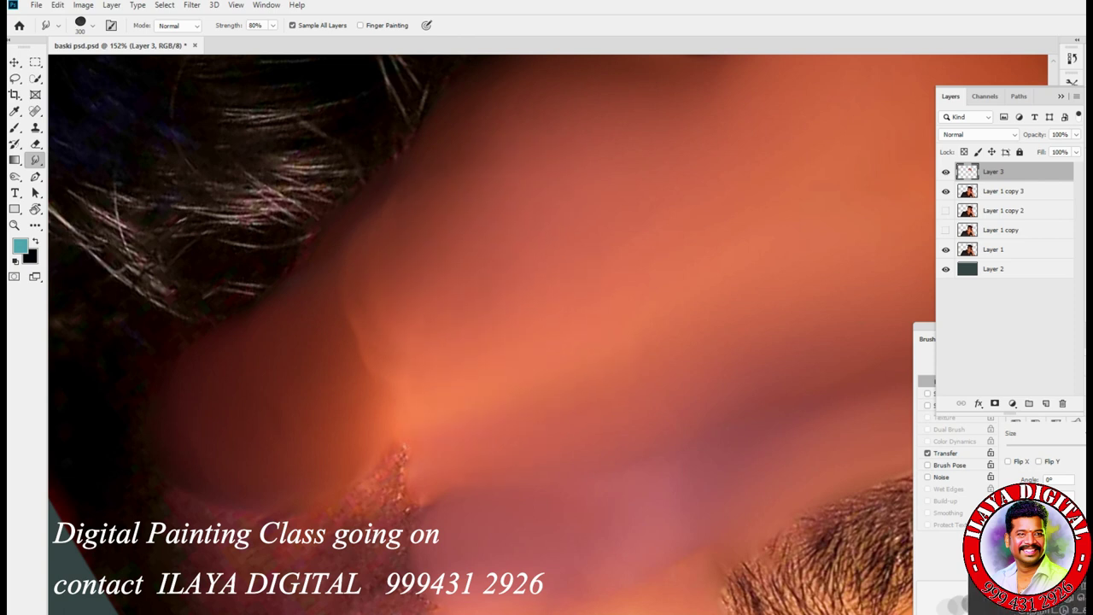
{"action": "left_click_drag", "start_coordinate": [376, 363], "coordinate": [408, 295]}
{"action": "left_click_drag", "start_coordinate": [376, 367], "coordinate": [432, 294]}
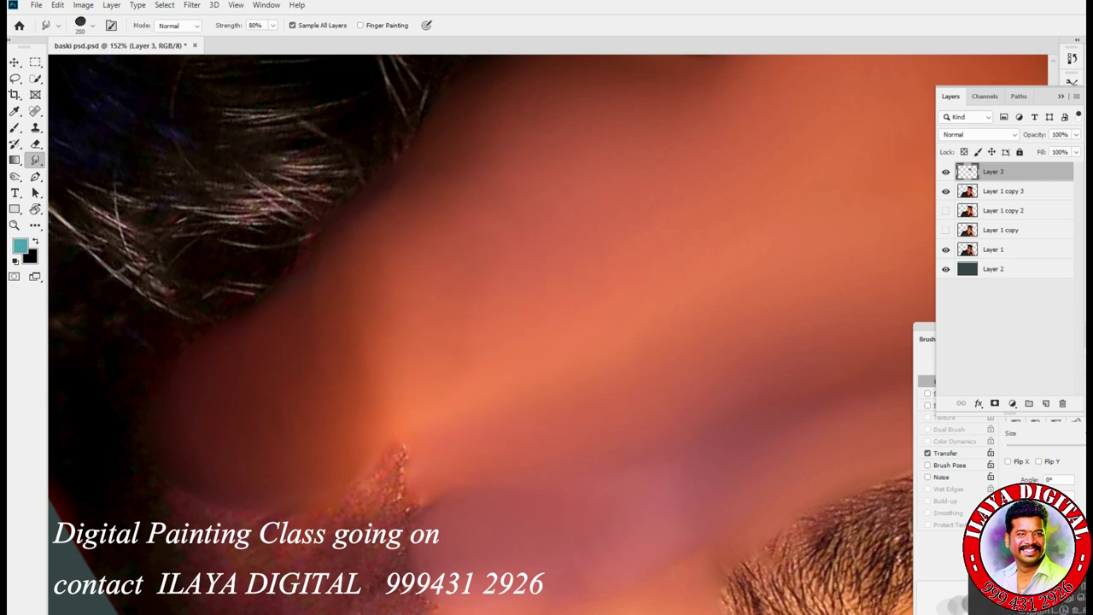
{"action": "key", "text": "bracketleft"}
{"action": "key", "text": "bracketright"}
{"action": "key", "text": "bracketright"}
{"action": "key", "text": "bracketright"}
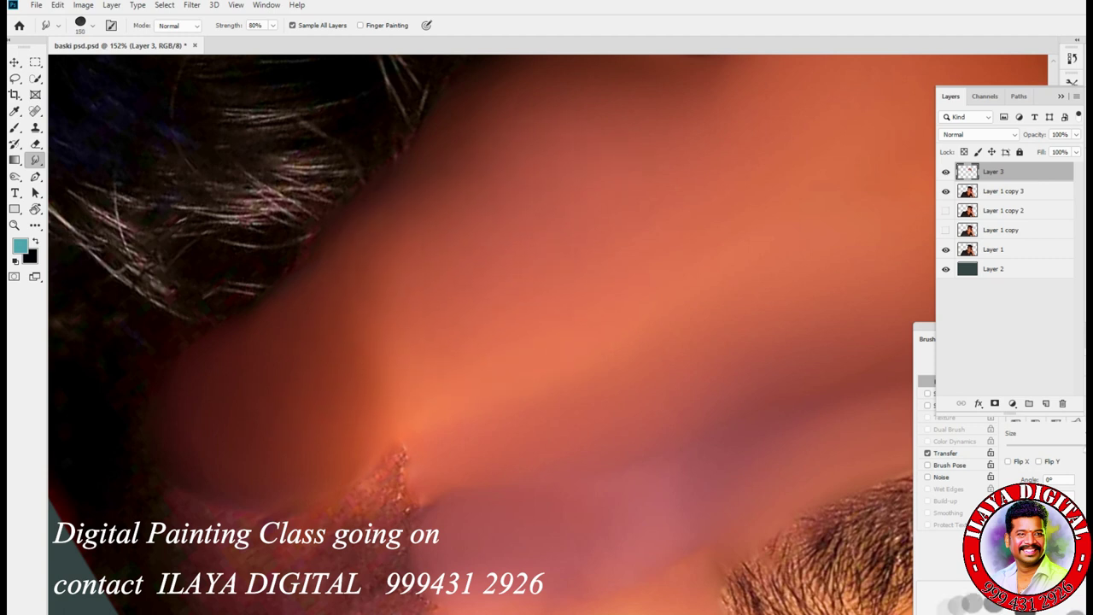
{"action": "key", "text": "bracketleft"}
{"action": "key", "text": "bracketleft"}
{"action": "key", "text": "bracketright"}
{"action": "key", "text": "bracketright"}
Step: Set the smudge strength to 100% and reduce the brush to 90 px for the skin above the shaded eye
{"action": "left_click_drag", "start_coordinate": [581, 444], "coordinate": [593, 134]}
{"action": "left_click_drag", "start_coordinate": [589, 356], "coordinate": [486, 432]}
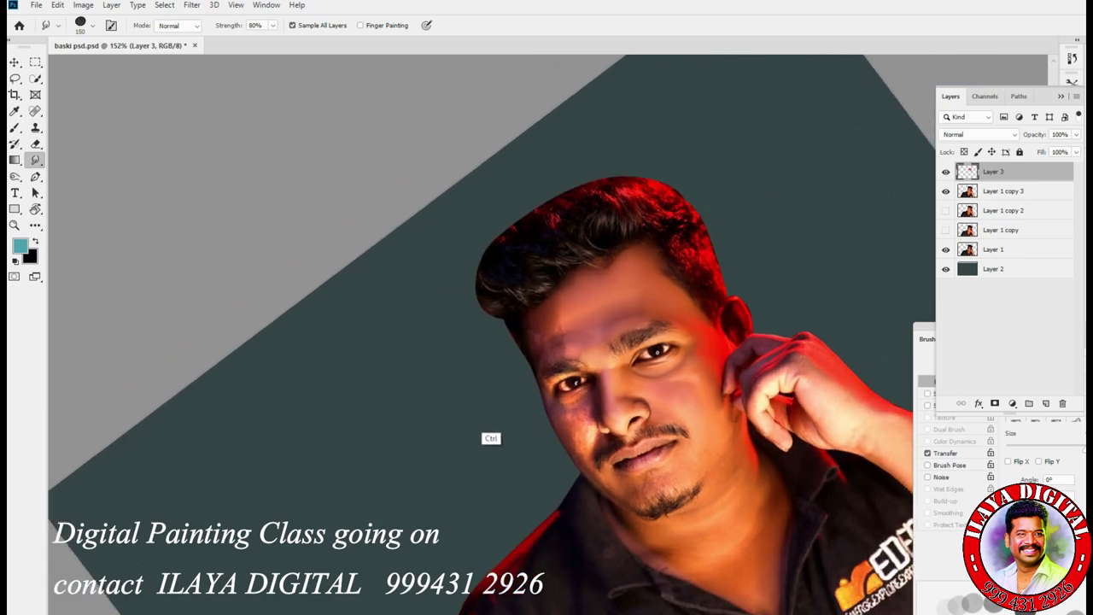
{"action": "key", "text": "ctrl+plus"}
{"action": "key", "text": "ctrl+plus"}
{"action": "key", "text": "ctrl+plus"}
{"action": "key", "text": "ctrl+plus"}
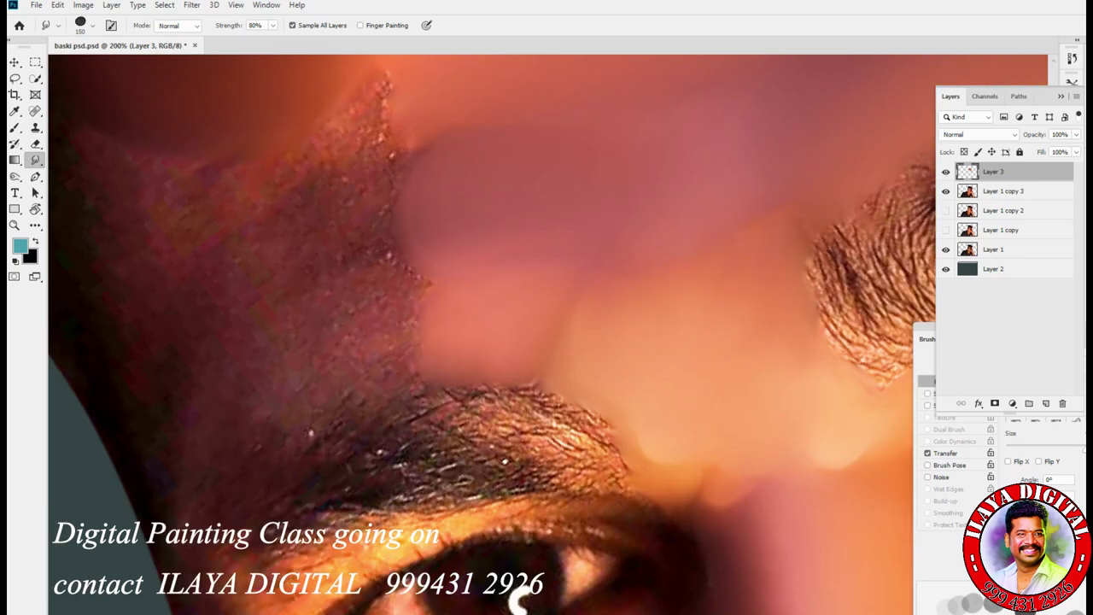
{"action": "key", "text": "ctrl+minus"}
{"action": "key", "text": "0"}
{"action": "key", "text": "bracketleft"}
{"action": "key", "text": "bracketright"}
{"action": "key", "text": "bracketright"}
{"action": "key", "text": "bracketleft"}
{"action": "key", "text": "bracketleft"}
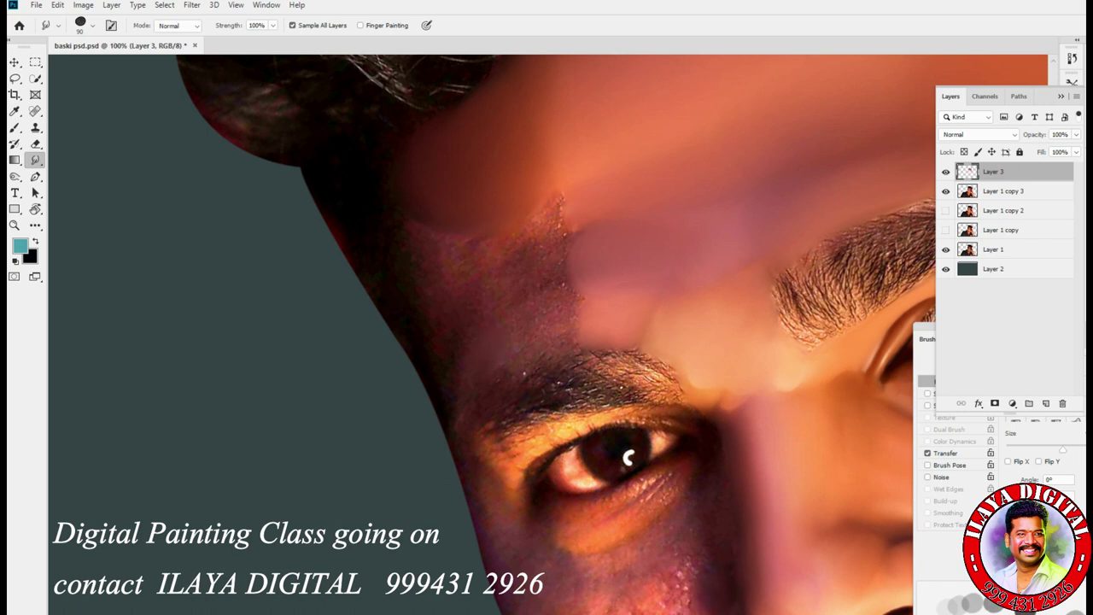
Step: Smudge the speckled dark skin above the shaded eye's eyebrow up to the forehead highlight with a 125 px brush
{"action": "key", "text": "bracketright"}
{"action": "key", "text": "bracketright"}
{"action": "key", "text": "bracketright"}
{"action": "left_click_drag", "start_coordinate": [513, 343], "coordinate": [578, 323]}
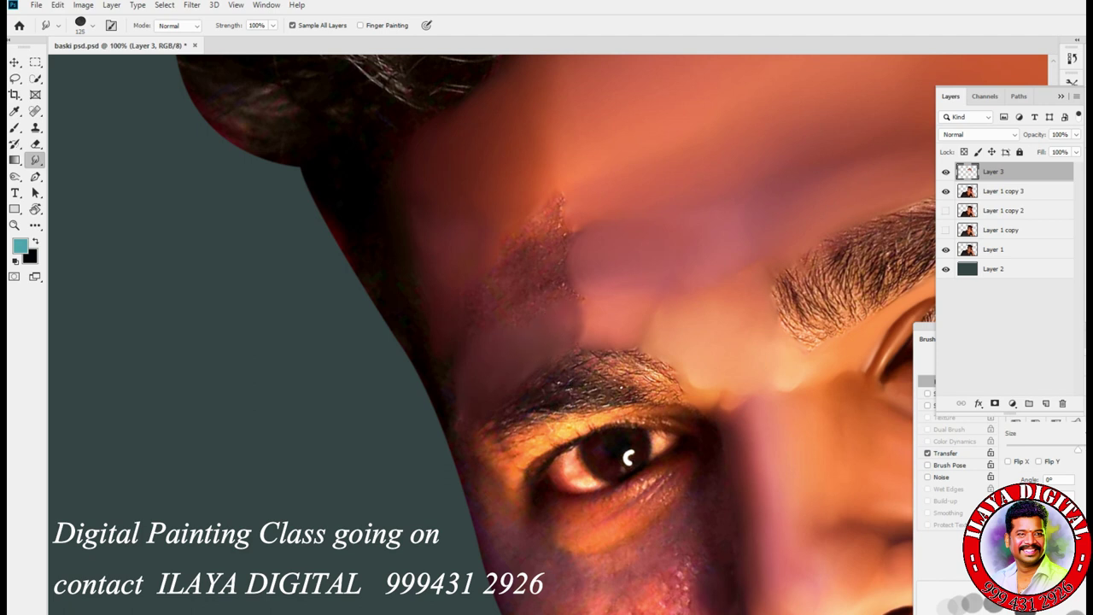
{"action": "mouse_move", "coordinate": [528, 295]}
{"action": "left_mouse_down"}
{"action": "mouse_move", "coordinate": [548, 233]}
{"action": "mouse_move", "coordinate": [544, 284]}
{"action": "left_mouse_up"}
{"action": "left_click_drag", "start_coordinate": [518, 245], "coordinate": [562, 204]}
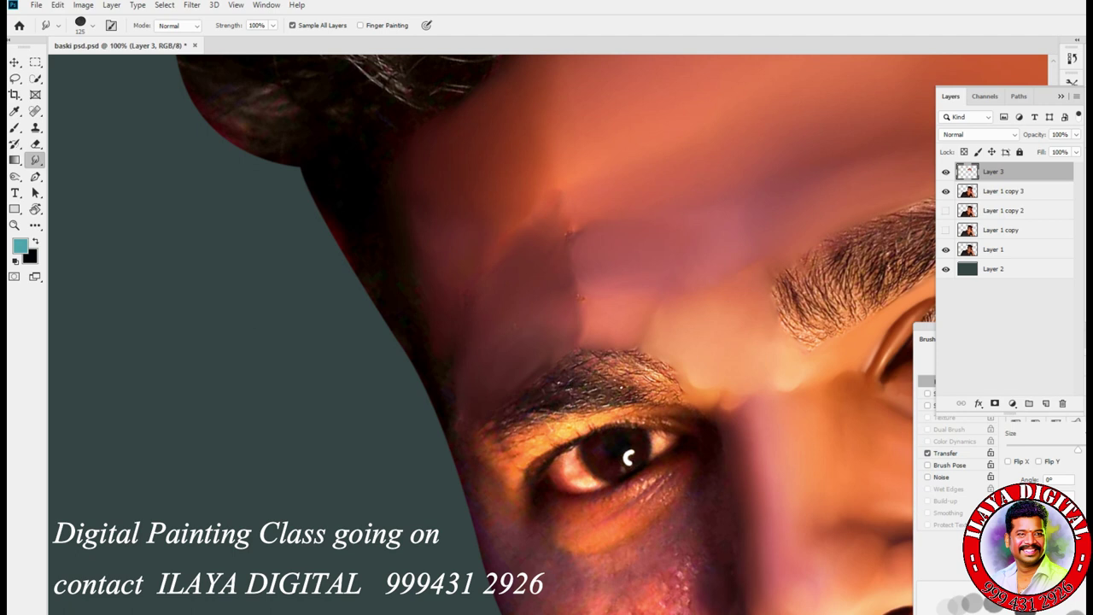
Step: Lower the smudge strength and blend the hard-edged dark patch above the shaded eyebrow into the forehead with a 150 px brush
{"action": "key", "text": "8"}
{"action": "key", "text": "bracketright"}
{"action": "key", "text": "bracketleft"}
{"action": "key", "text": "bracketleft"}
{"action": "key", "text": "bracketleft"}
{"action": "key", "text": "bracketright"}
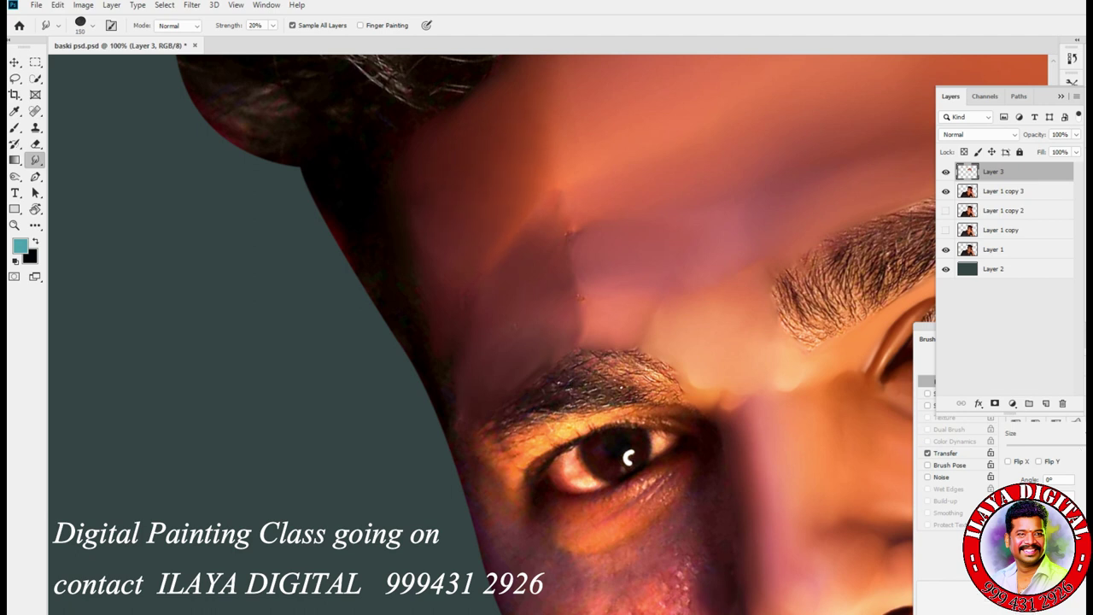
{"action": "key", "text": "bracketright"}
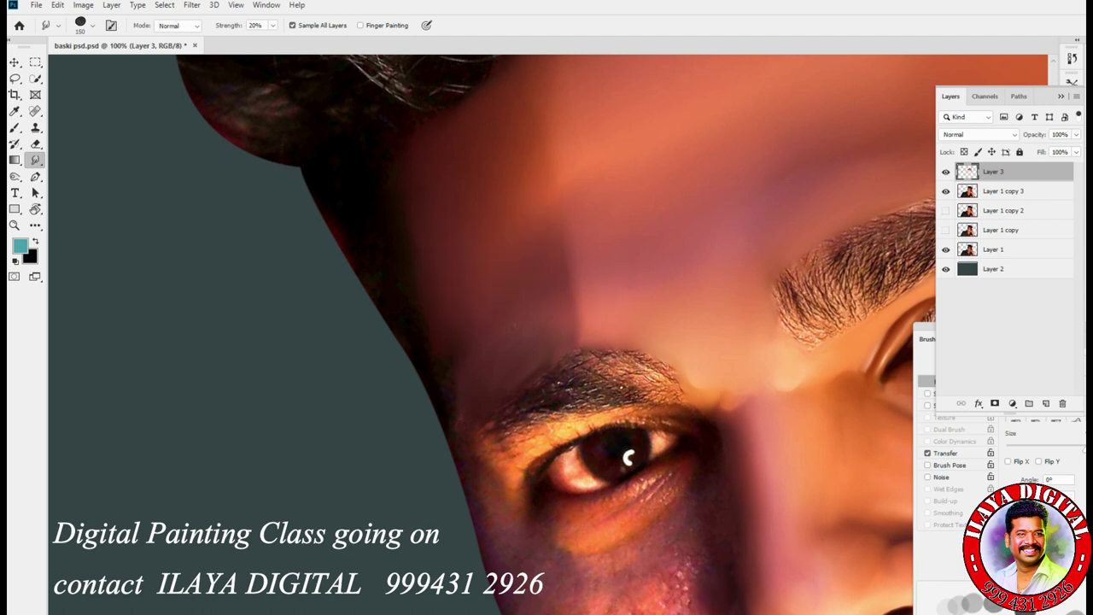
Step: Load the outline of Layer 1 copy 3 as a selection to confine the smudging to the figure
{"action": "key", "text": "bracketleft"}
{"action": "key", "text": "bracketleft"}
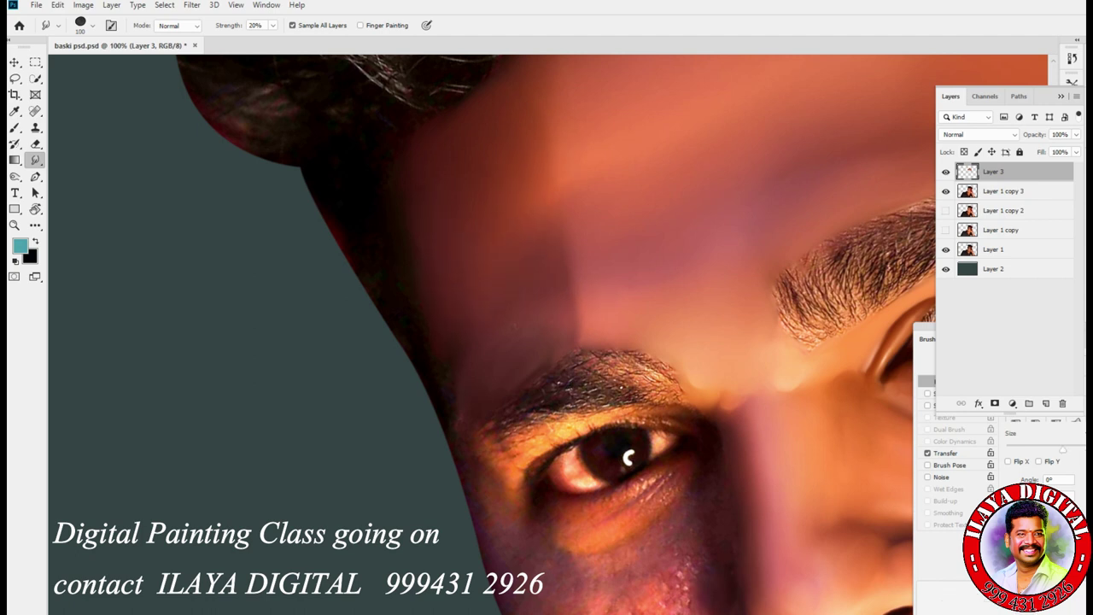
{"action": "key", "text": "bracketleft"}
{"action": "left_click", "coordinate": [968, 193], "text": "ctrl"}
{"action": "left_click_drag", "start_coordinate": [630, 458], "coordinate": [488, 289]}
Step: Smooth the temple skin beside the shaded eyebrow's outer end, inside the selection, with a 90 to 125 px brush
{"action": "key", "text": "bracketleft"}
{"action": "key", "text": "bracketright"}
{"action": "key", "text": "bracketright"}
{"action": "key", "text": "bracketright"}
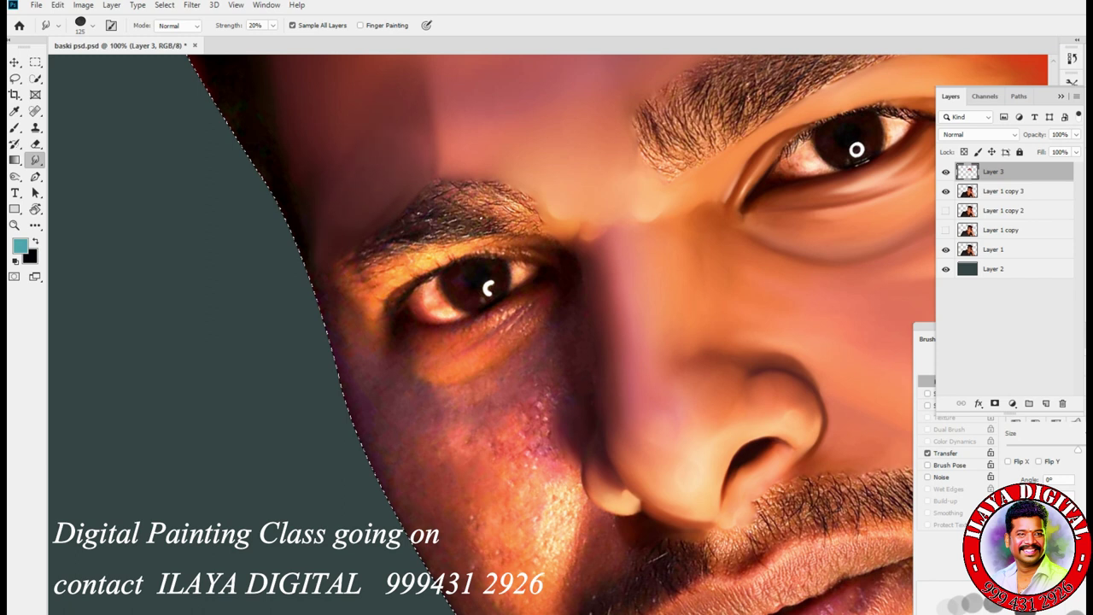
{"action": "key", "text": "bracketleft"}
{"action": "key", "text": "bracketleft"}
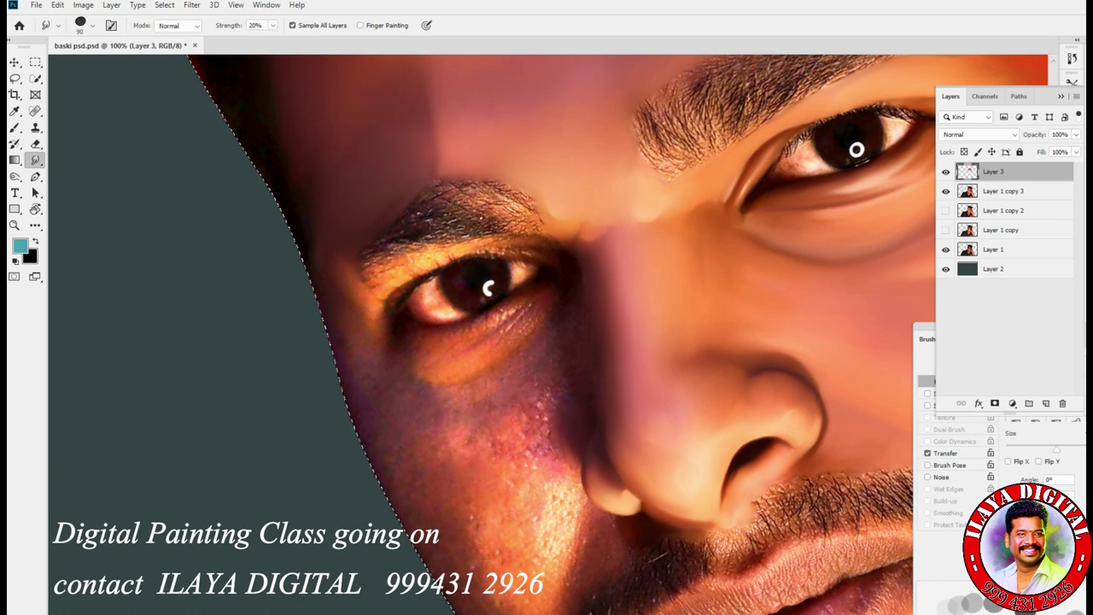
{"action": "key", "text": "bracketright"}
Step: Compare the smudged face with the original photo by toggling the visibility of Layer 3 several times
{"action": "left_click_drag", "start_coordinate": [530, 222], "coordinate": [551, 483]}
{"action": "key", "text": "Escape"}
{"action": "key", "text": "ctrl+minus"}
{"action": "key", "text": "ctrl+minus"}
{"action": "key", "text": "ctrl+minus"}
{"action": "key", "text": "ctrl+minus"}
{"action": "key", "text": "ctrl+minus"}
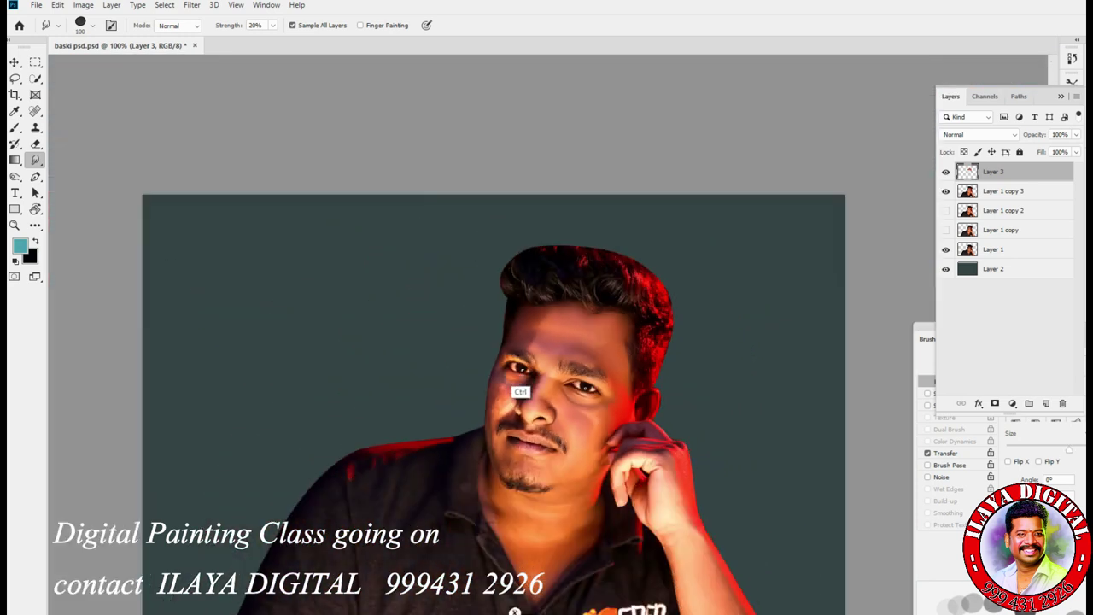
{"action": "key", "text": "ctrl+plus"}
{"action": "key", "text": "ctrl+plus"}
{"action": "key", "text": "ctrl+plus"}
{"action": "key", "text": "ctrl+plus"}
{"action": "left_click_drag", "start_coordinate": [650, 256], "coordinate": [347, 501]}
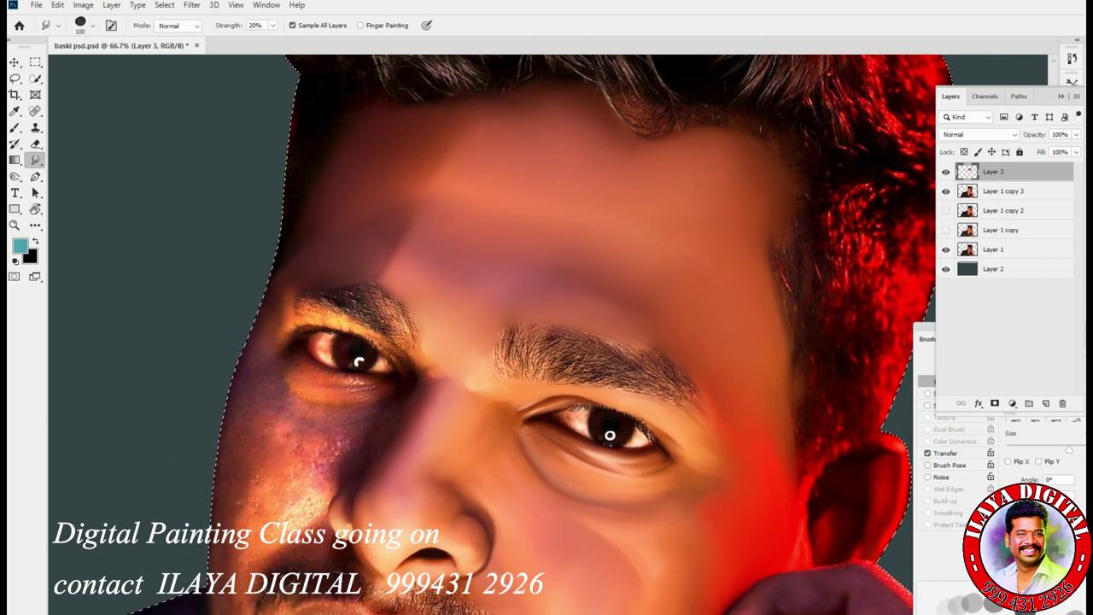
{"action": "left_click", "coordinate": [945, 172]}
{"action": "left_click", "coordinate": [946, 172]}
{"action": "left_click", "coordinate": [946, 172]}
{"action": "left_click", "coordinate": [945, 172]}
{"action": "left_click", "coordinate": [946, 172]}
{"action": "left_click", "coordinate": [946, 171]}
{"action": "left_click", "coordinate": [946, 172]}
{"action": "left_click", "coordinate": [946, 171]}
{"action": "left_click", "coordinate": [945, 172]}
{"action": "left_click", "coordinate": [946, 171]}
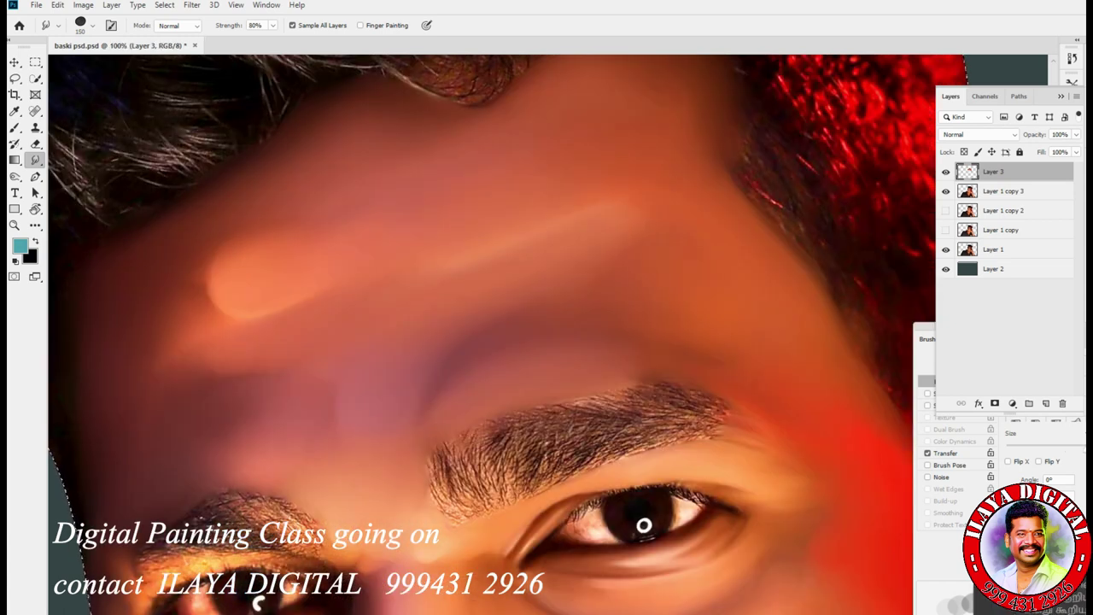
Step: Refine the smoothed skin around the lit eye and cheek with the smudge brush at about 100 to 125 px
{"action": "left_click_drag", "start_coordinate": [512, 384], "coordinate": [582, 278]}
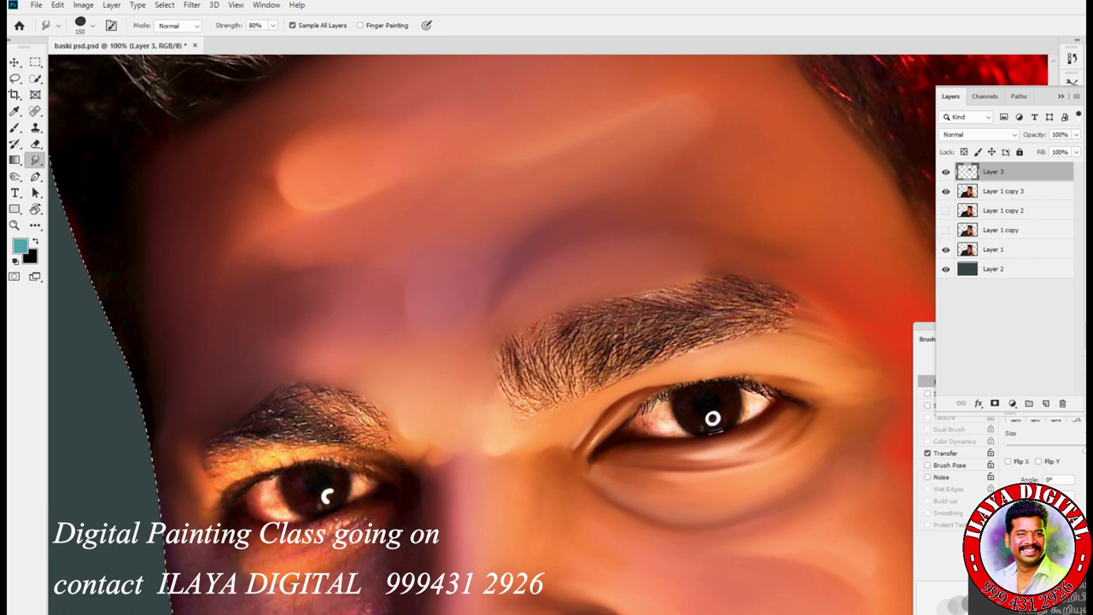
{"action": "scroll", "coordinate": [481, 335], "scroll_direction": "down", "scroll_amount": 3}
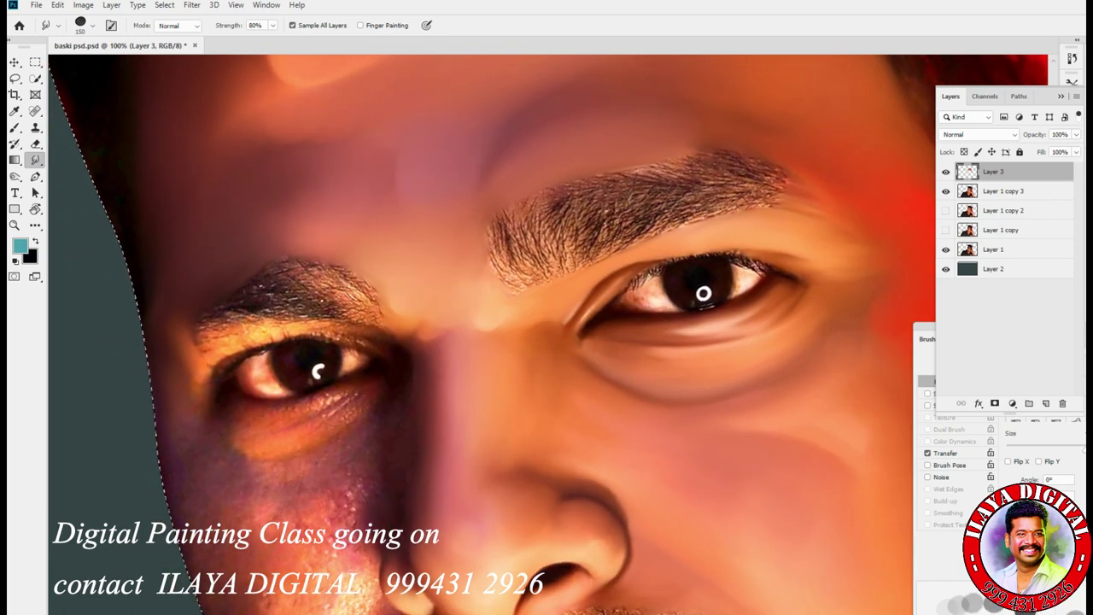
{"action": "scroll", "coordinate": [492, 335], "scroll_direction": "down", "scroll_amount": 2}
{"action": "scroll", "coordinate": [492, 335], "scroll_direction": "right", "scroll_amount": 3}
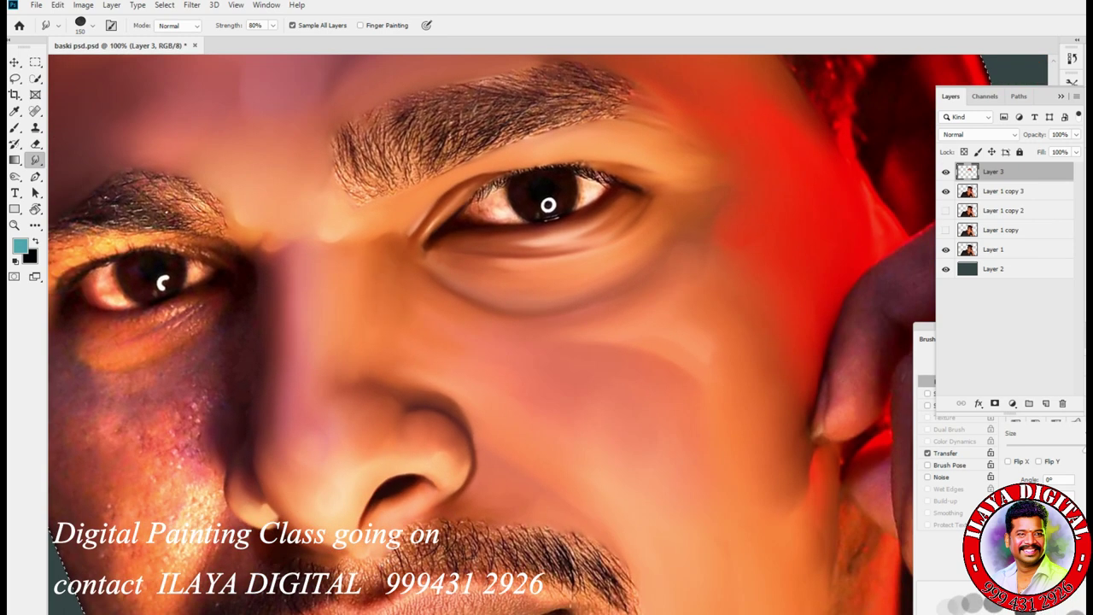
{"action": "key", "text": "bracketleft"}
{"action": "key", "text": "bracketleft"}
{"action": "key", "text": "bracketleft"}
{"action": "key", "text": "bracketleft"}
{"action": "key", "text": "bracketright"}
{"action": "key", "text": "bracketright"}
{"action": "key", "text": "bracketright"}
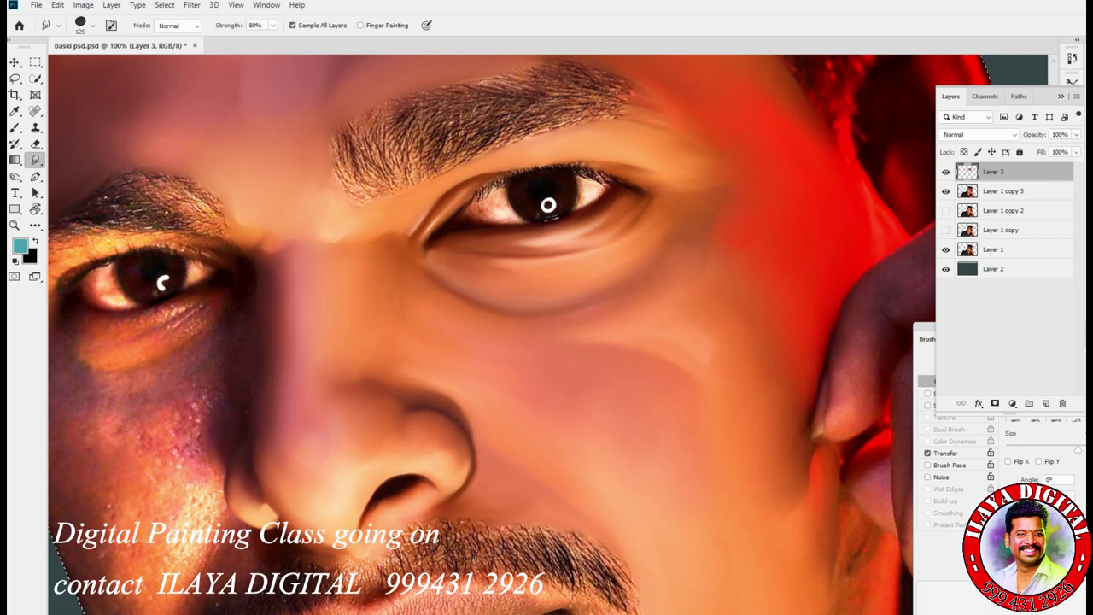
{"action": "key", "text": "bracketleft"}
{"action": "key", "text": "bracketleft"}
{"action": "key", "text": "bracketright"}
{"action": "key", "text": "bracketright"}
{"action": "key", "text": "bracketright"}
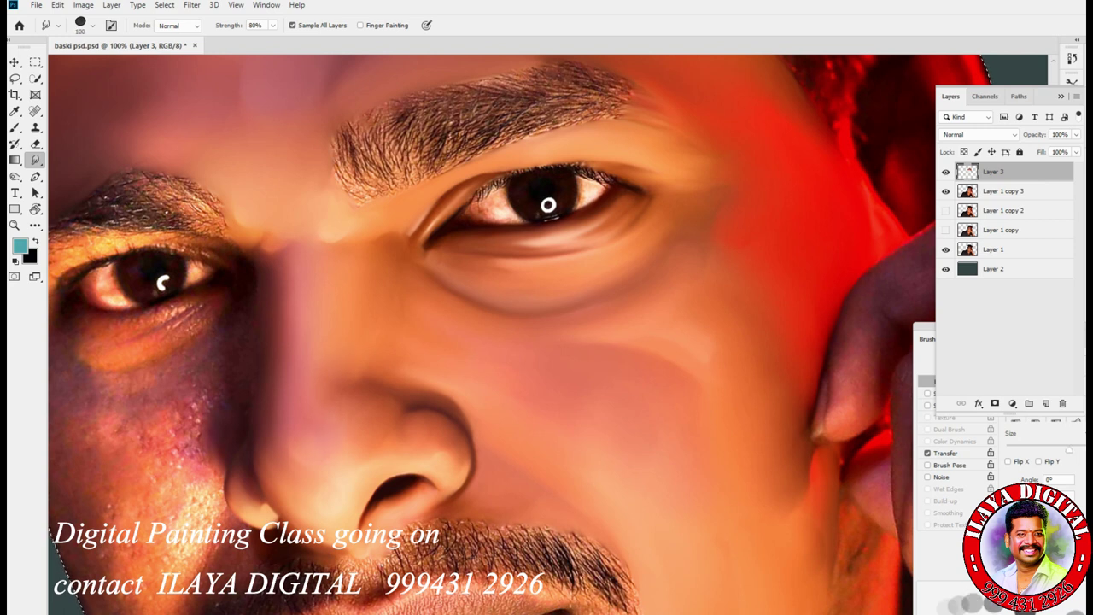
Step: Erase the smudging over the tail of the lit eye's eyebrow with a 60 px eraser at 37% flow
{"action": "key", "text": "bracketleft"}
{"action": "key", "text": "bracketleft"}
{"action": "key", "text": "bracketleft"}
{"action": "key", "text": "bracketleft"}
{"action": "key", "text": "bracketleft"}
{"action": "key", "text": "bracketright"}
{"action": "key", "text": "bracketleft"}
{"action": "key", "text": "bracketright"}
{"action": "key", "text": "bracketright"}
{"action": "key", "text": "bracketright"}
{"action": "key", "text": "bracketright"}
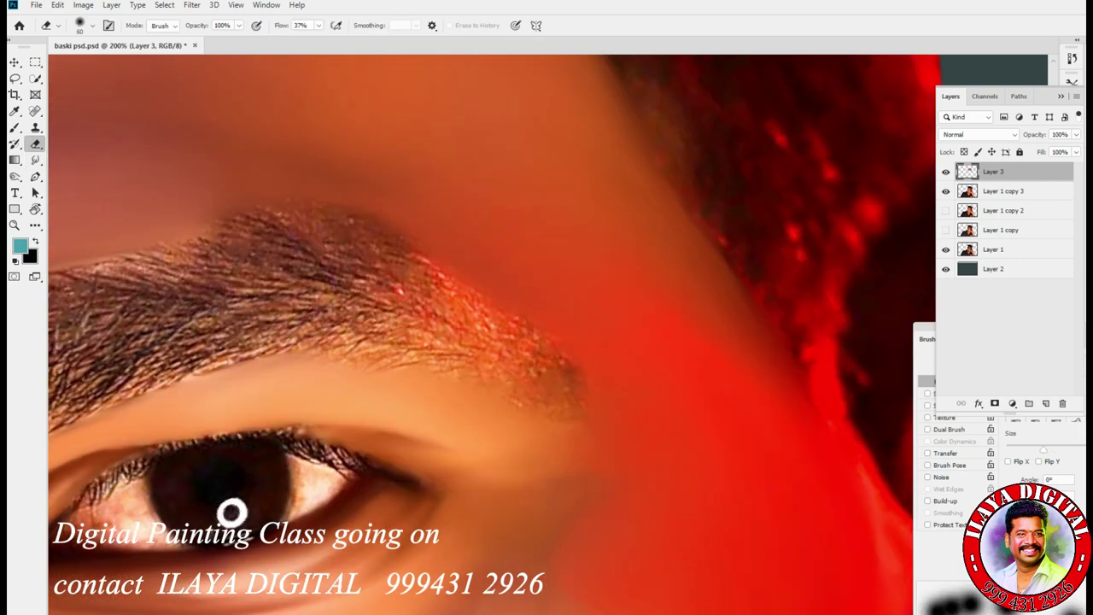
Step: Smudge the skin around the tail of the lit eye's eyebrow so the hairs taper to a clean point
{"action": "key", "text": "r"}
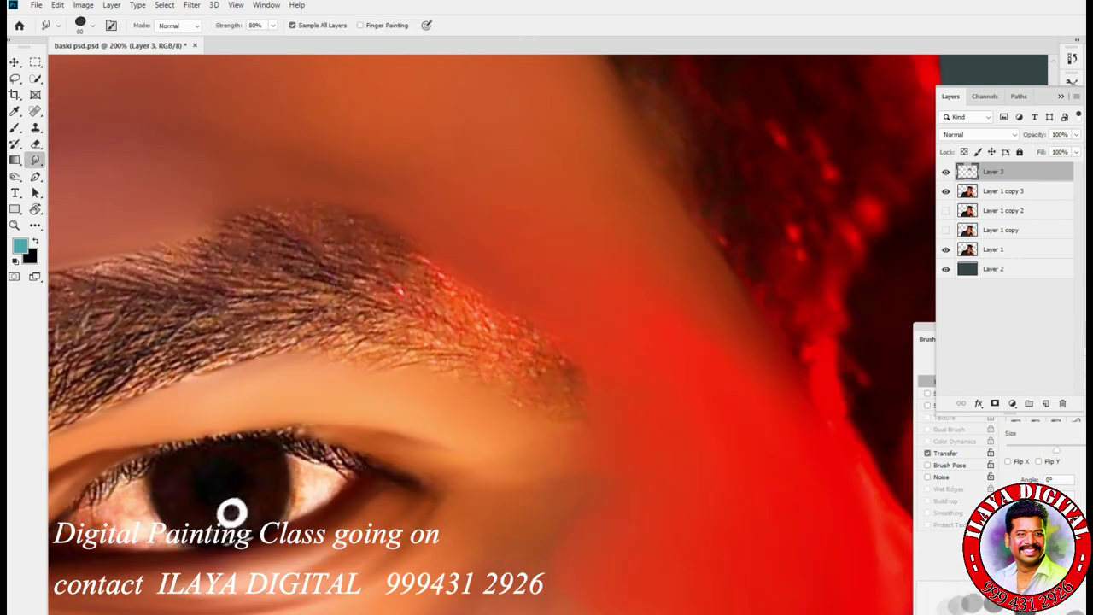
{"action": "key", "text": "["}
{"action": "key", "text": "["}
{"action": "mouse_move", "coordinate": [435, 270]}
{"action": "left_mouse_down"}
{"action": "mouse_move", "coordinate": [494, 328]}
{"action": "mouse_move", "coordinate": [574, 370]}
{"action": "left_mouse_up"}
{"action": "key", "text": "bracketright"}
{"action": "key", "text": "bracketright"}
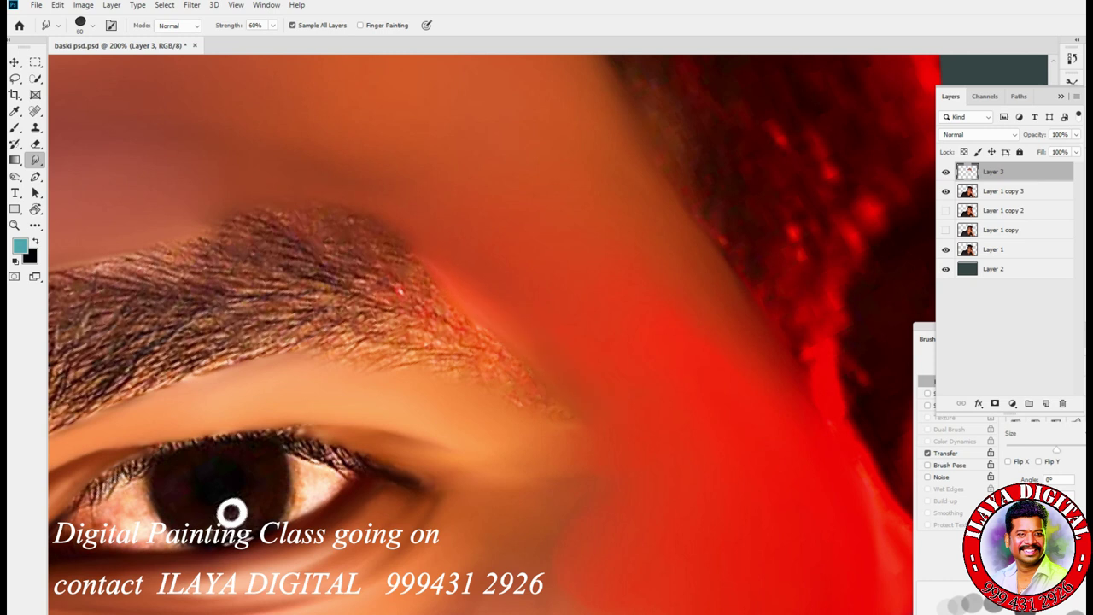
{"action": "mouse_move", "coordinate": [557, 414]}
{"action": "left_mouse_down"}
{"action": "mouse_move", "coordinate": [393, 359]}
{"action": "mouse_move", "coordinate": [320, 349]}
{"action": "mouse_move", "coordinate": [359, 344]}
{"action": "mouse_move", "coordinate": [453, 362]}
{"action": "mouse_move", "coordinate": [564, 429]}
{"action": "left_mouse_up"}
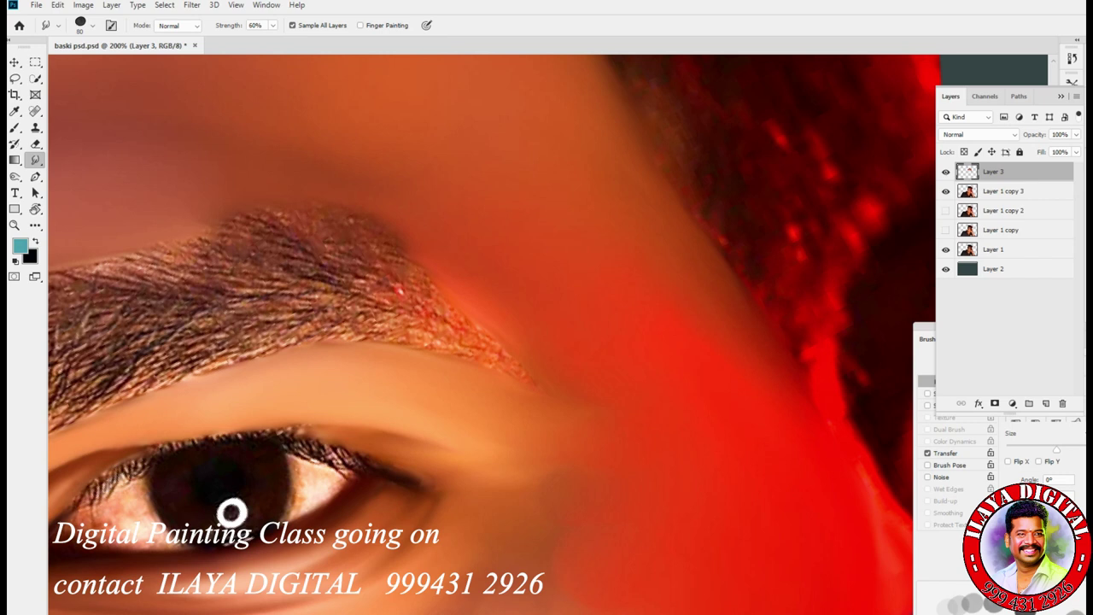
Step: Smooth the orange skin between the shaded eye and its eyebrow with a 40 to 45 px smudge brush
{"action": "left_click_drag", "start_coordinate": [256, 427], "coordinate": [919, 115]}
{"action": "left_click_drag", "start_coordinate": [186, 171], "coordinate": [631, 91]}
{"action": "mouse_move", "coordinate": [581, 167]}
{"action": "left_mouse_down"}
{"action": "mouse_move", "coordinate": [506, 149]}
{"action": "mouse_move", "coordinate": [503, 227]}
{"action": "left_mouse_up"}
{"action": "key", "text": "bracketleft"}
{"action": "key", "text": "bracketleft"}
{"action": "key", "text": "bracketleft"}
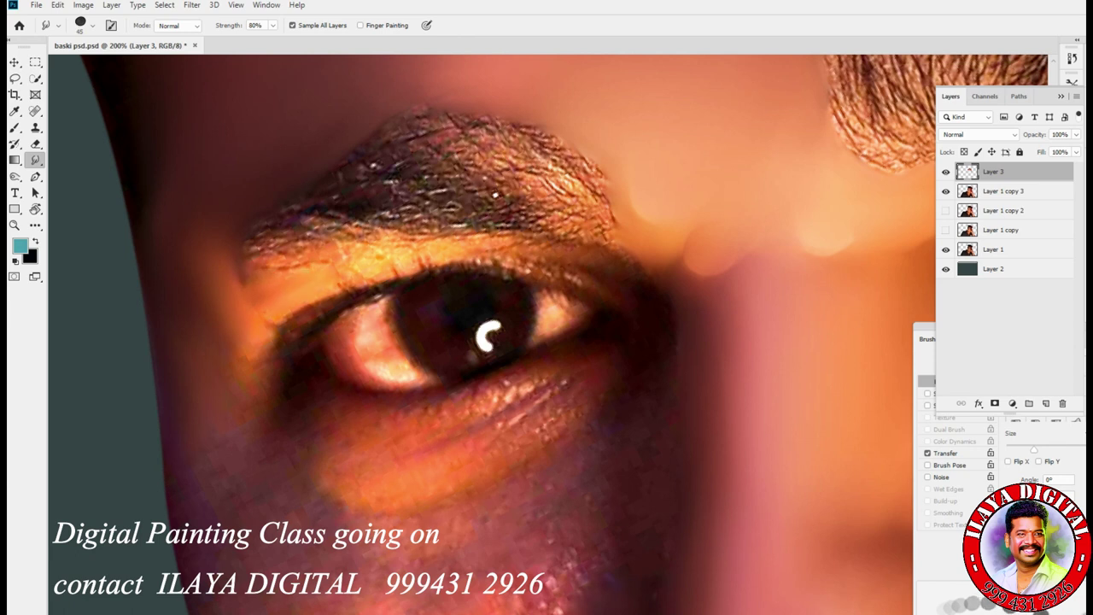
{"action": "key", "text": "bracketleft"}
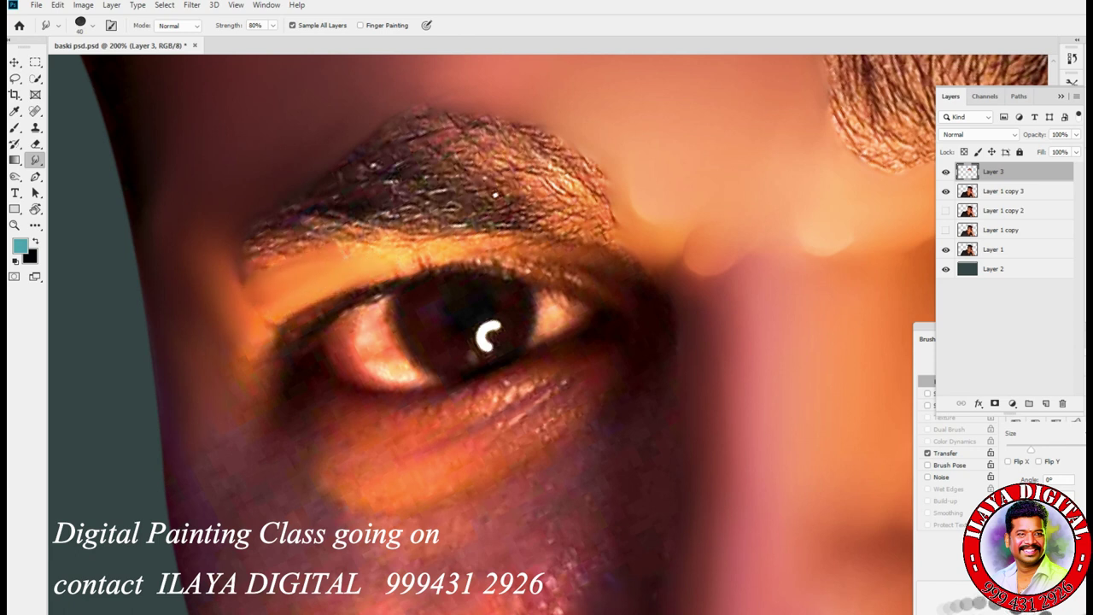
{"action": "mouse_move", "coordinate": [276, 258]}
{"action": "left_mouse_down"}
{"action": "mouse_move", "coordinate": [410, 247]}
{"action": "mouse_move", "coordinate": [374, 264]}
{"action": "mouse_move", "coordinate": [364, 290]}
{"action": "left_mouse_up"}
Step: Smudge the orange skin below the outer end of the shaded eyebrow with a brush of roughly 40 px
{"action": "key", "text": "r"}
{"action": "left_click_drag", "start_coordinate": [558, 399], "coordinate": [644, 366]}
{"action": "left_click", "coordinate": [511, 354], "text": "ctrl"}
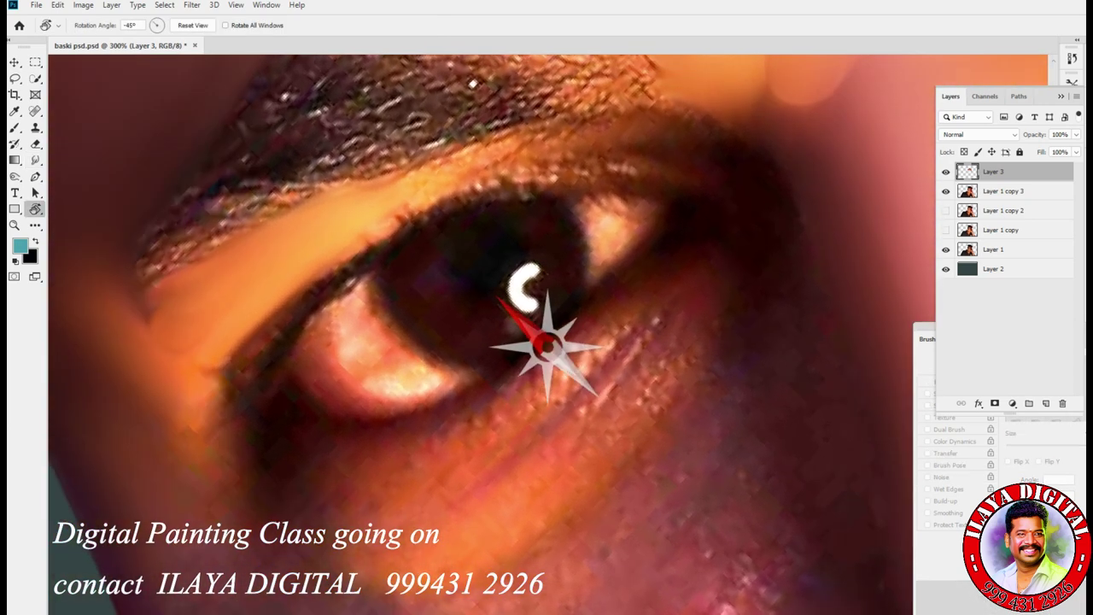
{"action": "key", "text": "r"}
{"action": "key", "text": "bracketleft"}
{"action": "left_click_drag", "start_coordinate": [143, 324], "coordinate": [158, 304]}
{"action": "key", "text": "bracketright"}
{"action": "key", "text": "bracketright"}
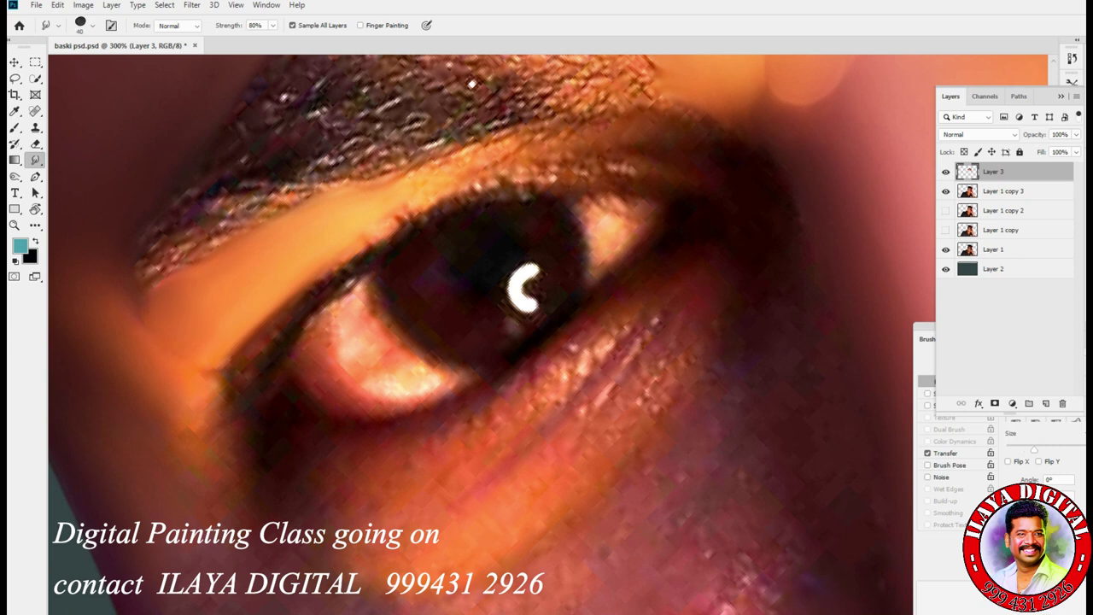
Step: Smooth the shaded eye's upper lid below the eyebrow toward the inner corner with a 30 px brush
{"action": "key", "text": "bracketleft"}
{"action": "mouse_move", "coordinate": [402, 171]}
{"action": "left_mouse_down"}
{"action": "mouse_move", "coordinate": [615, 132]}
{"action": "mouse_move", "coordinate": [738, 127]}
{"action": "left_mouse_up"}
{"action": "left_click_drag", "start_coordinate": [658, 102], "coordinate": [734, 110]}
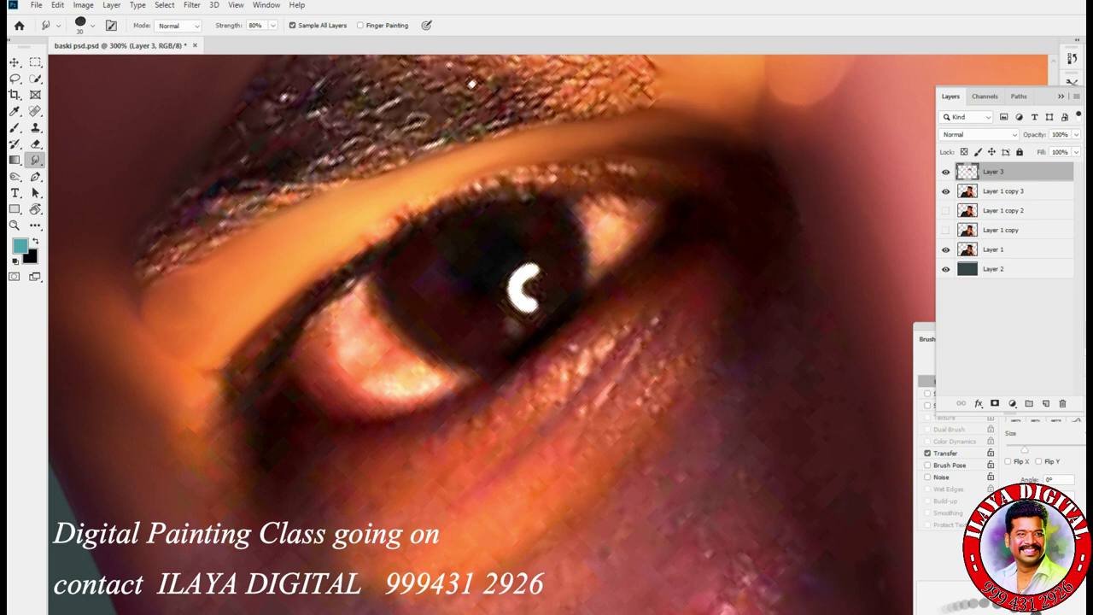
Step: Smudge the speckled rim and lashes along the shaded eye's upper lid into smooth bands with a smaller brush
{"action": "key", "text": "bracketleft"}
{"action": "left_click_drag", "start_coordinate": [534, 171], "coordinate": [679, 176]}
{"action": "left_click_drag", "start_coordinate": [618, 145], "coordinate": [635, 146]}
{"action": "left_click_drag", "start_coordinate": [552, 173], "coordinate": [475, 186]}
{"action": "mouse_move", "coordinate": [391, 215]}
{"action": "left_mouse_down"}
{"action": "mouse_move", "coordinate": [546, 169]}
{"action": "mouse_move", "coordinate": [656, 163]}
{"action": "left_mouse_up"}
{"action": "left_click_drag", "start_coordinate": [477, 184], "coordinate": [391, 224]}
Step: Smooth the skin at the outer corner of the shaded eye with a larger smudge brush
{"action": "key", "text": "bracketright"}
{"action": "key", "text": "bracketright"}
{"action": "left_click_drag", "start_coordinate": [200, 374], "coordinate": [223, 370]}
{"action": "key", "text": "bracketright"}
{"action": "key", "text": "bracketright"}
{"action": "key", "text": "bracketright"}
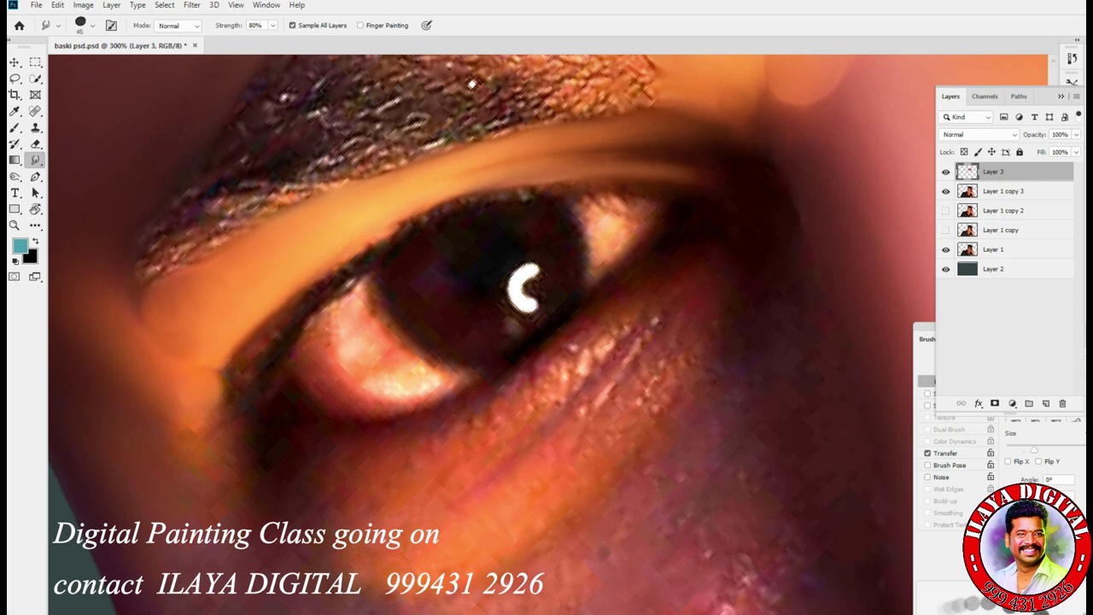
Step: Smudge the lower edge of the orange bag under the shaded eye with a 25 to 30 px brush
{"action": "key", "text": "bracketleft"}
{"action": "key", "text": "bracketleft"}
{"action": "key", "text": "bracketleft"}
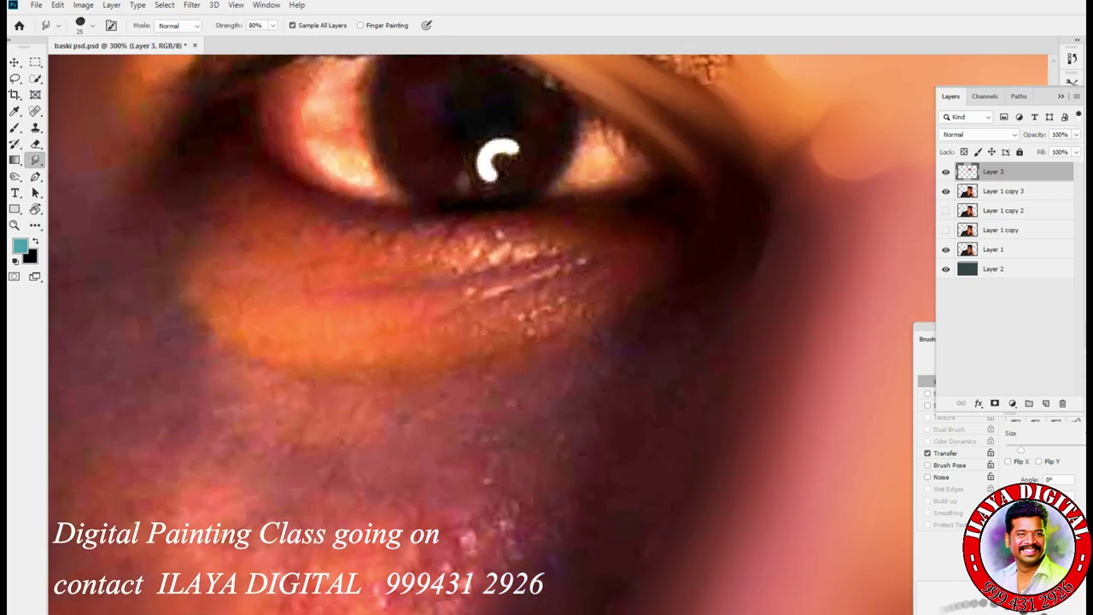
{"action": "key", "text": "bracketright"}
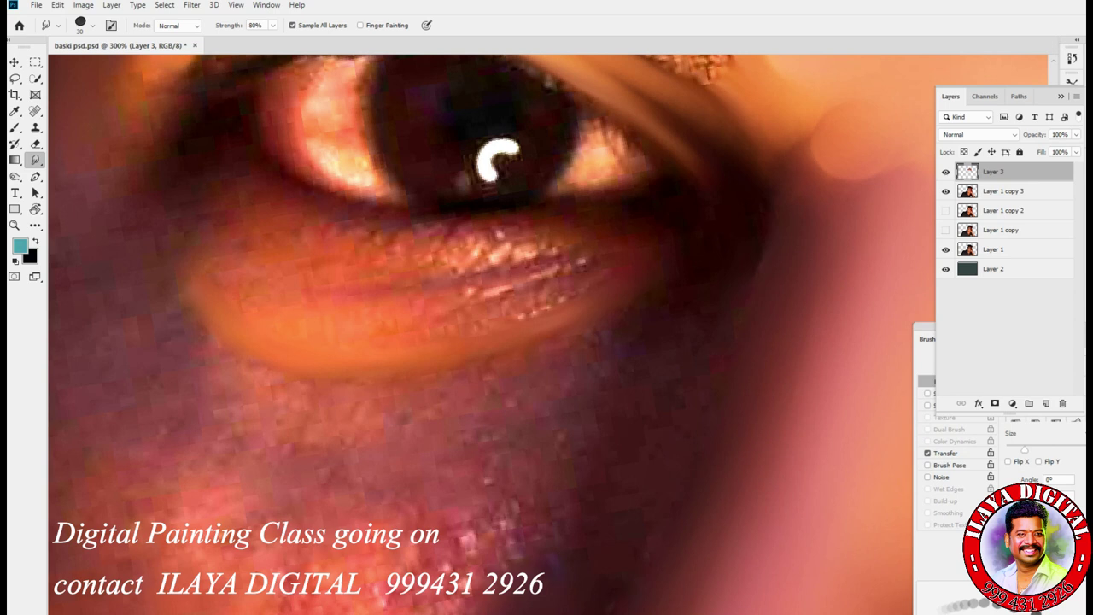
{"action": "key", "text": "bracketleft"}
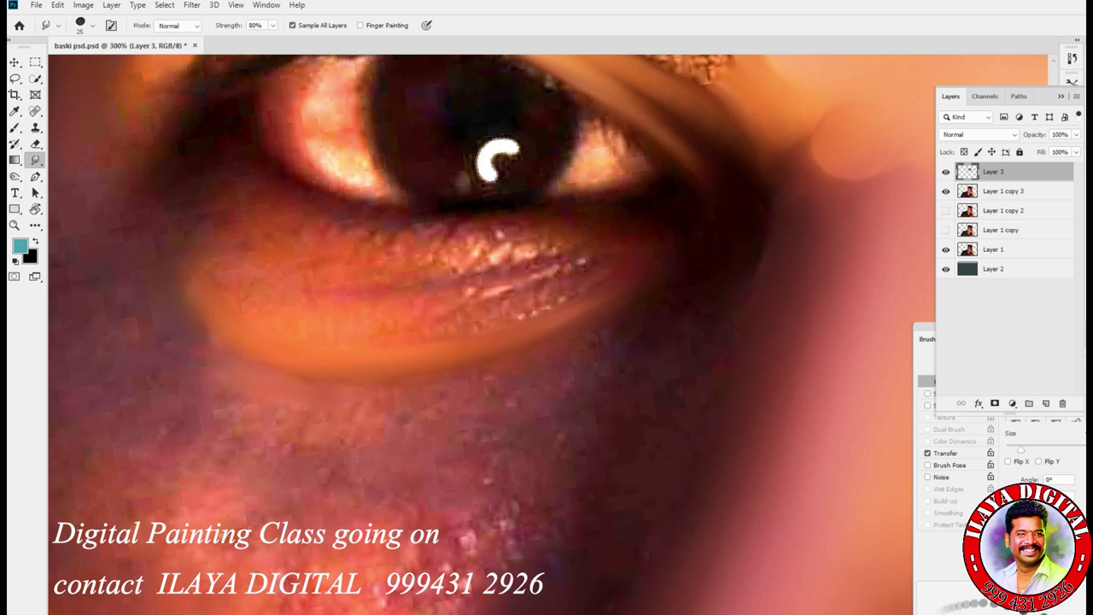
Step: Smooth the fine wrinkles and speckled highlight under the shaded eye's inner half, starting with a 20 px brush
{"action": "key", "text": "bracketleft"}
{"action": "mouse_move", "coordinate": [545, 282]}
{"action": "left_mouse_down"}
{"action": "mouse_move", "coordinate": [471, 297]}
{"action": "mouse_move", "coordinate": [596, 259]}
{"action": "left_mouse_up"}
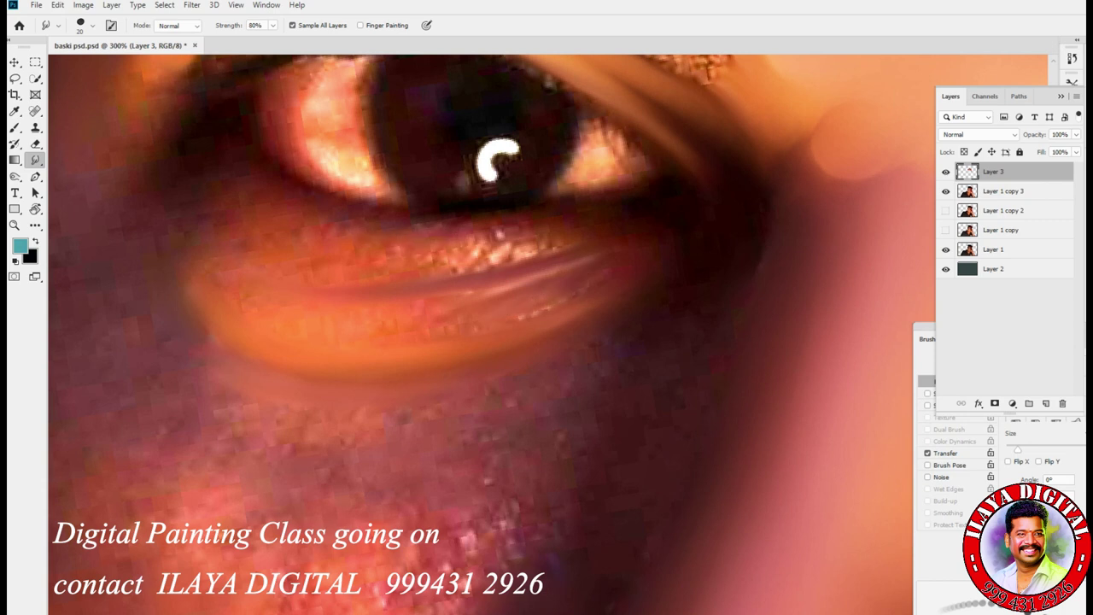
{"action": "key", "text": "bracketright"}
{"action": "mouse_move", "coordinate": [480, 254]}
{"action": "left_mouse_down"}
{"action": "mouse_move", "coordinate": [577, 234]}
{"action": "mouse_move", "coordinate": [410, 270]}
{"action": "left_mouse_up"}
Step: Smooth the upper band of the shaded eye's lower lid toward the outer corner with a 25 to 35 px brush
{"action": "key", "text": "bracketright"}
{"action": "key", "text": "bracketright"}
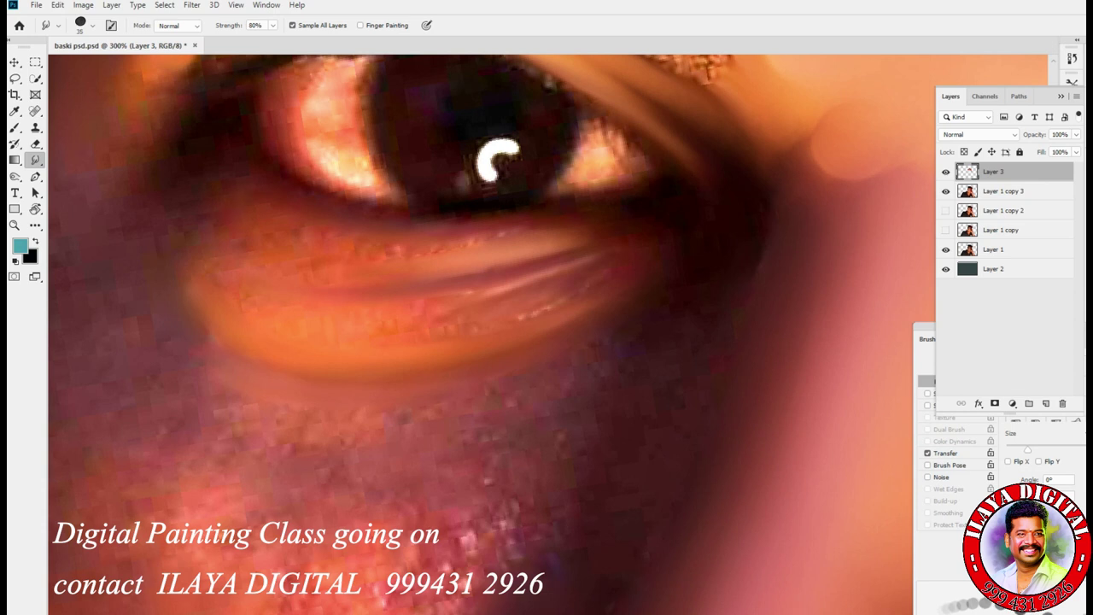
{"action": "left_click_drag", "start_coordinate": [208, 234], "coordinate": [232, 249]}
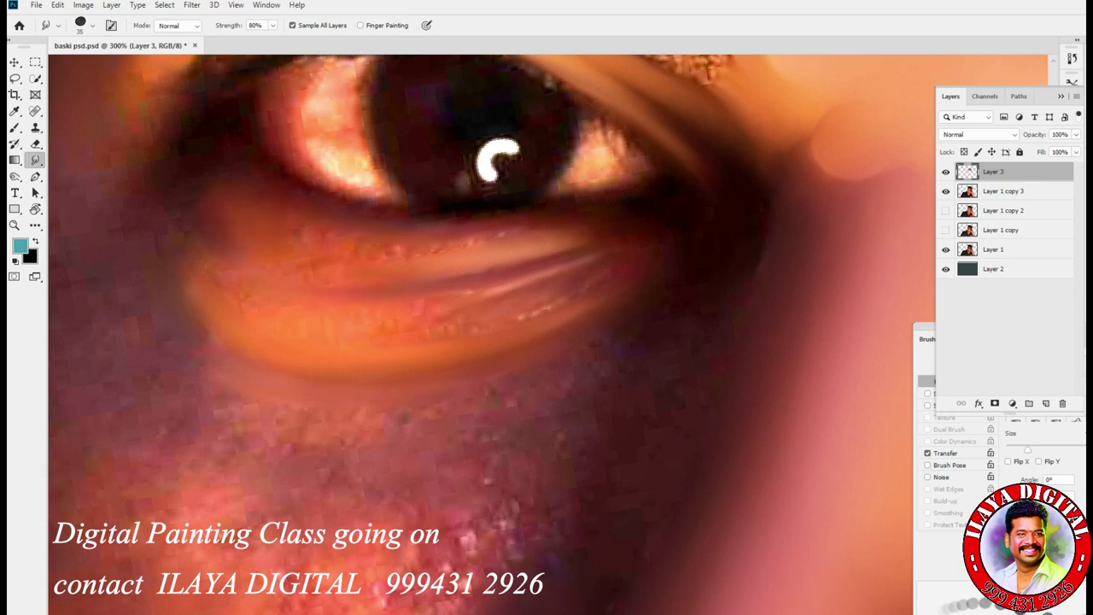
{"action": "key", "text": "bracketleft"}
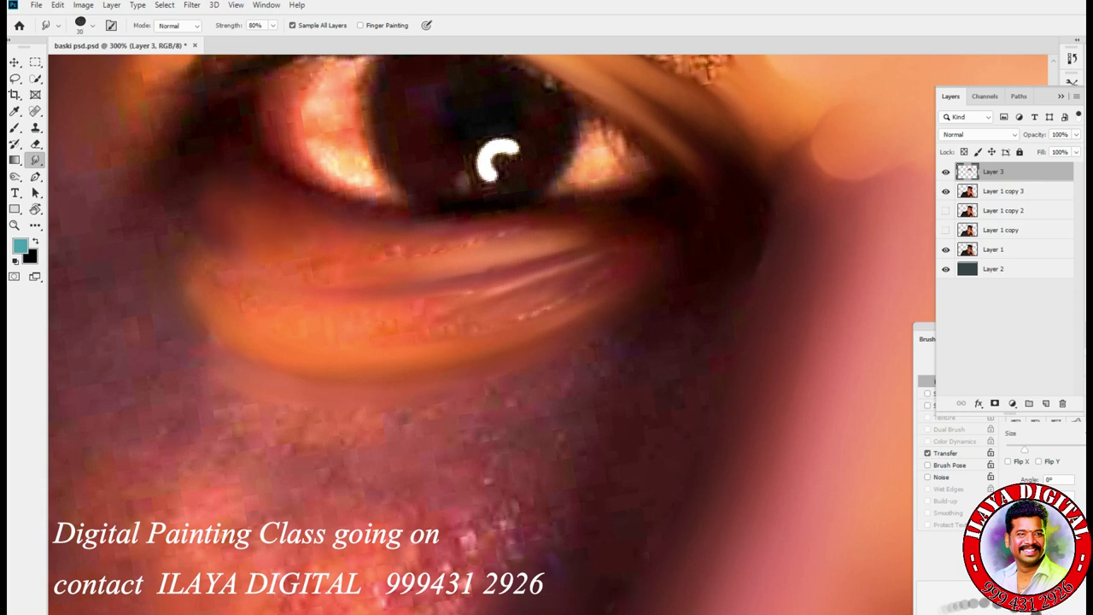
{"action": "key", "text": "bracketleft"}
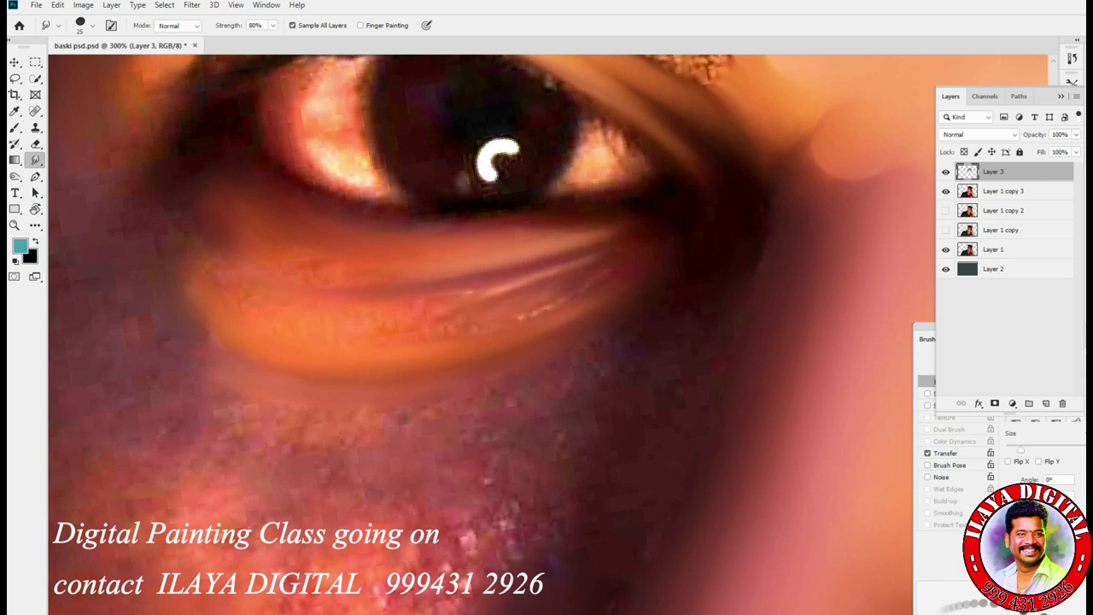
Step: Smudge the outer part of the orange under-eye bag with the brush enlarged to 35 and 45 px
{"action": "key", "text": "bracketright"}
{"action": "key", "text": "bracketright"}
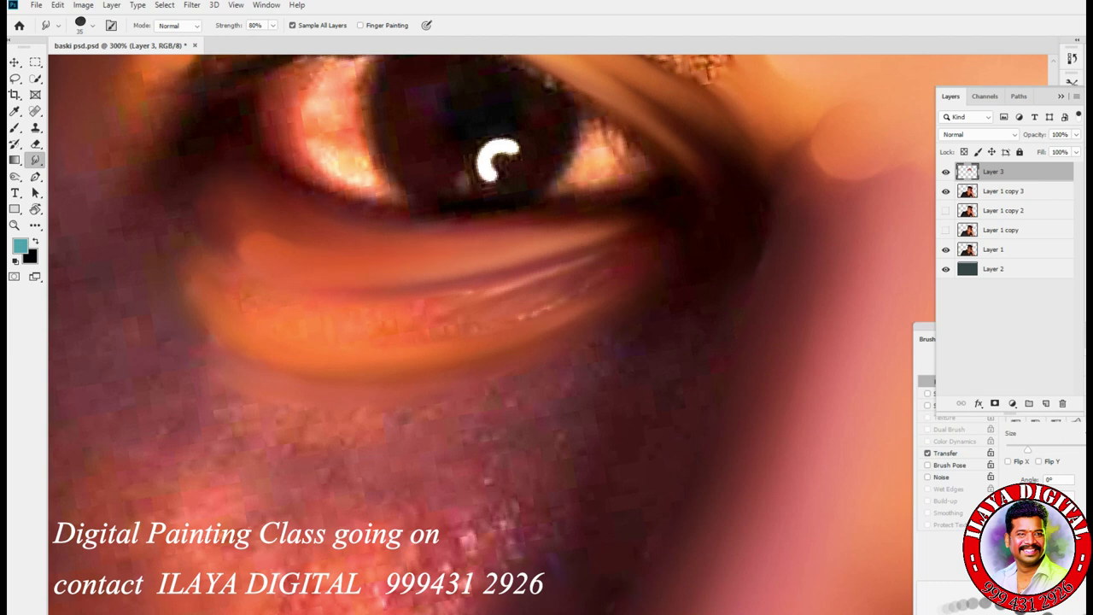
{"action": "key", "text": "bracketright"}
{"action": "key", "text": "bracketright"}
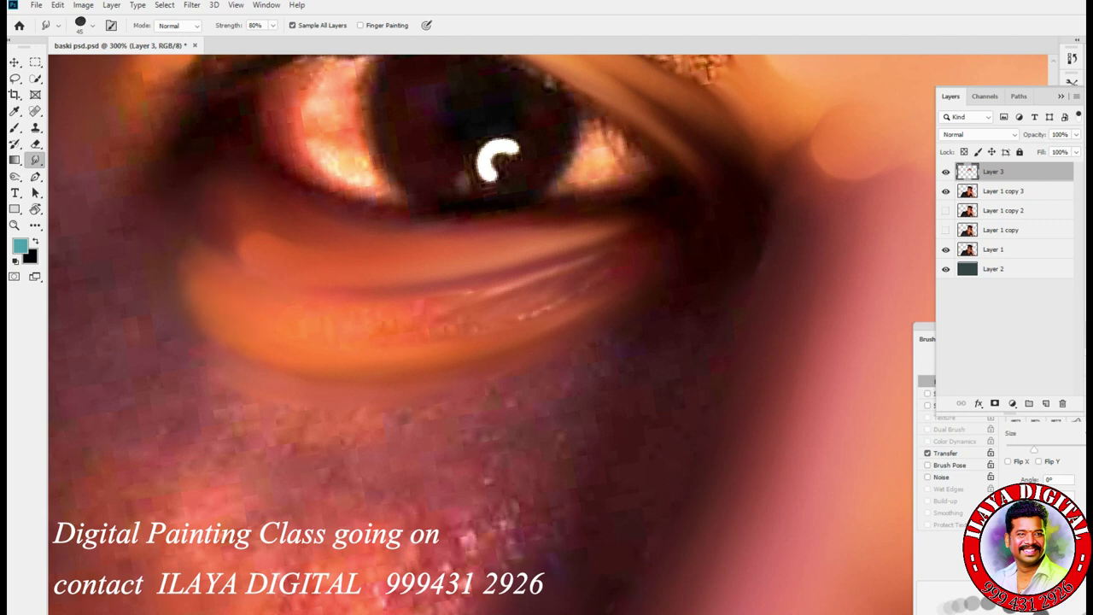
Step: Smooth the remaining speckled creases in the inner half of the under-eye bag with a 30 px brush
{"action": "key", "text": "bracketleft"}
{"action": "key", "text": "bracketleft"}
{"action": "key", "text": "bracketleft"}
{"action": "left_click_drag", "start_coordinate": [467, 296], "coordinate": [620, 266]}
{"action": "left_click_drag", "start_coordinate": [518, 318], "coordinate": [581, 299]}
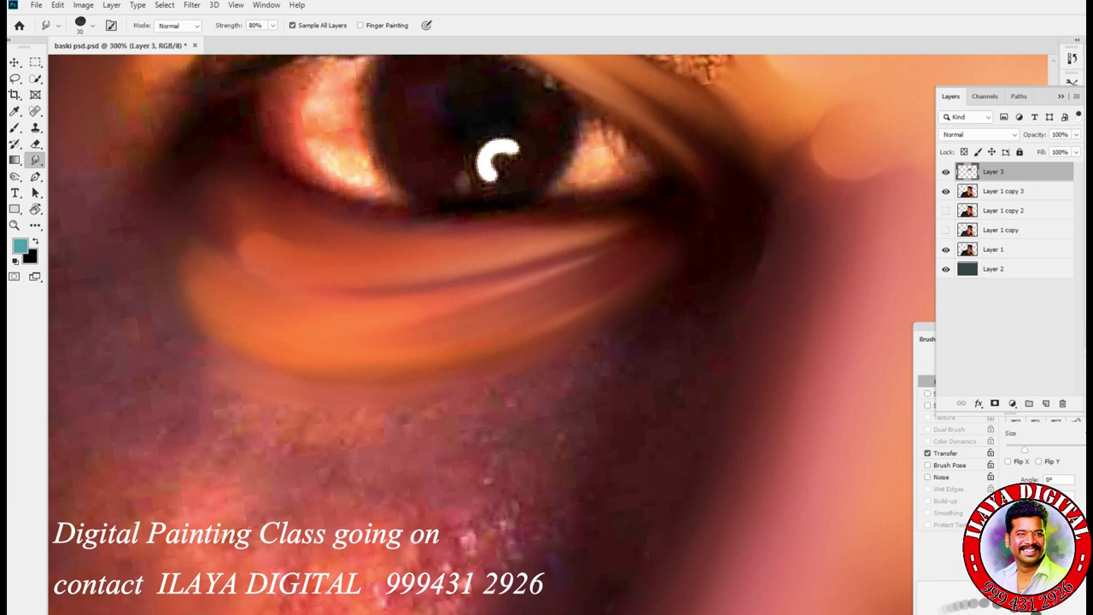
Step: Enlarge the brush to 60 px and smooth the dark skin beside the shaded eye's outer corner
{"action": "key", "text": "bracketright"}
{"action": "key", "text": "bracketright"}
{"action": "key", "text": "bracketright"}
{"action": "key", "text": "bracketright"}
{"action": "key", "text": "bracketright"}
{"action": "key", "text": "bracketright"}
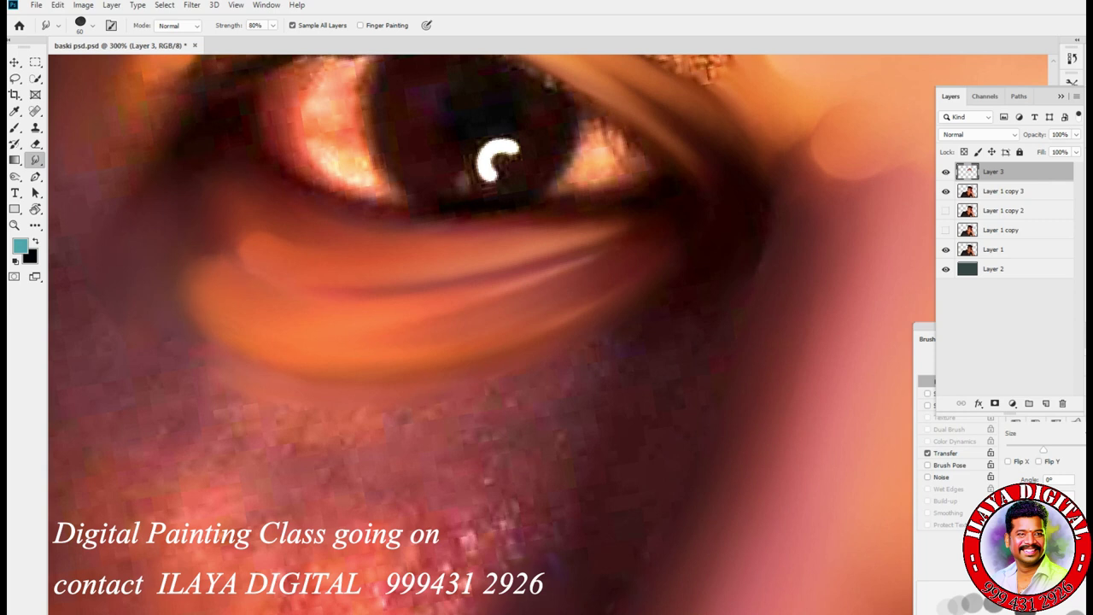
Step: Smooth the blotchy dark temple skin between the shaded eye's outer corner and the face edge with a 50 to 70 px brush
{"action": "key", "text": "bracketright"}
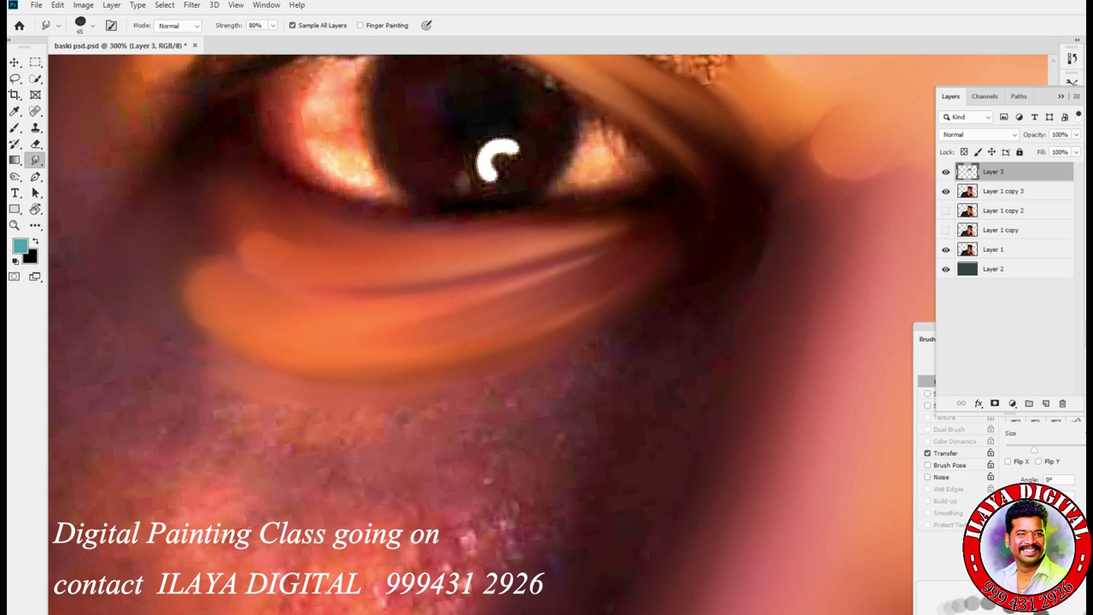
{"action": "mouse_move", "coordinate": [445, 256]}
{"action": "left_mouse_down"}
{"action": "mouse_move", "coordinate": [498, 292]}
{"action": "mouse_move", "coordinate": [704, 381]}
{"action": "left_mouse_up"}
{"action": "key", "text": "bracketleft"}
{"action": "key", "text": "bracketleft"}
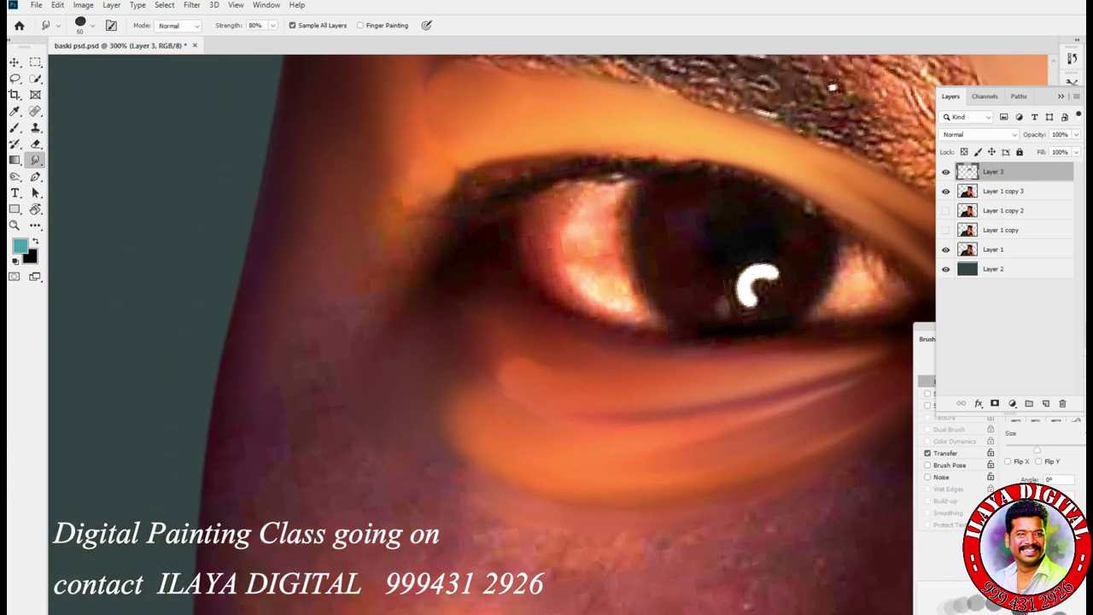
{"action": "key", "text": "bracketright"}
{"action": "key", "text": "bracketright"}
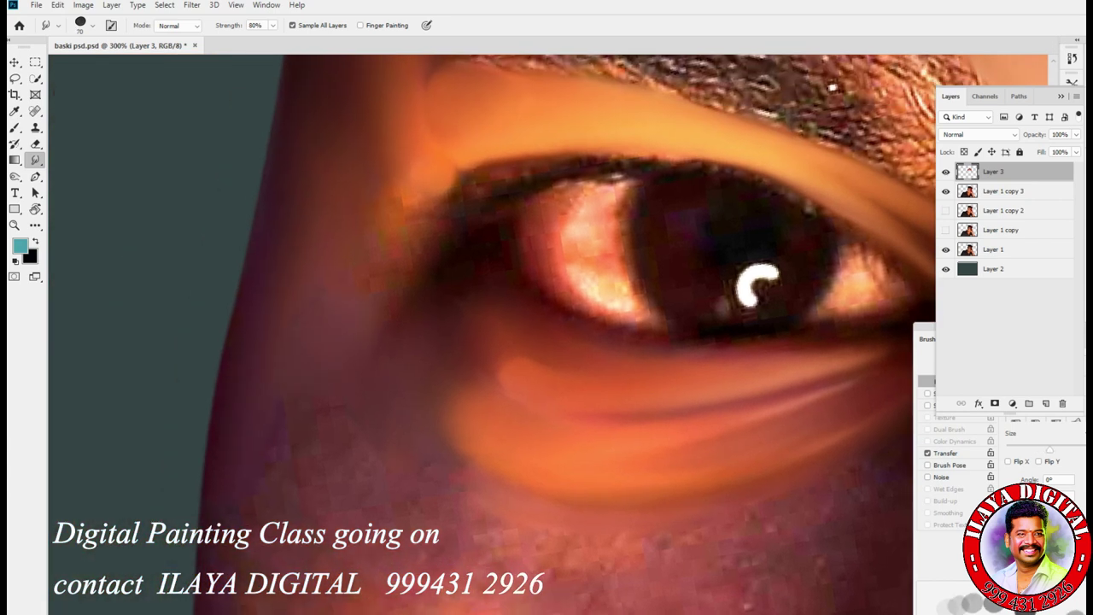
{"action": "key", "text": "bracketleft"}
{"action": "key", "text": "bracketright"}
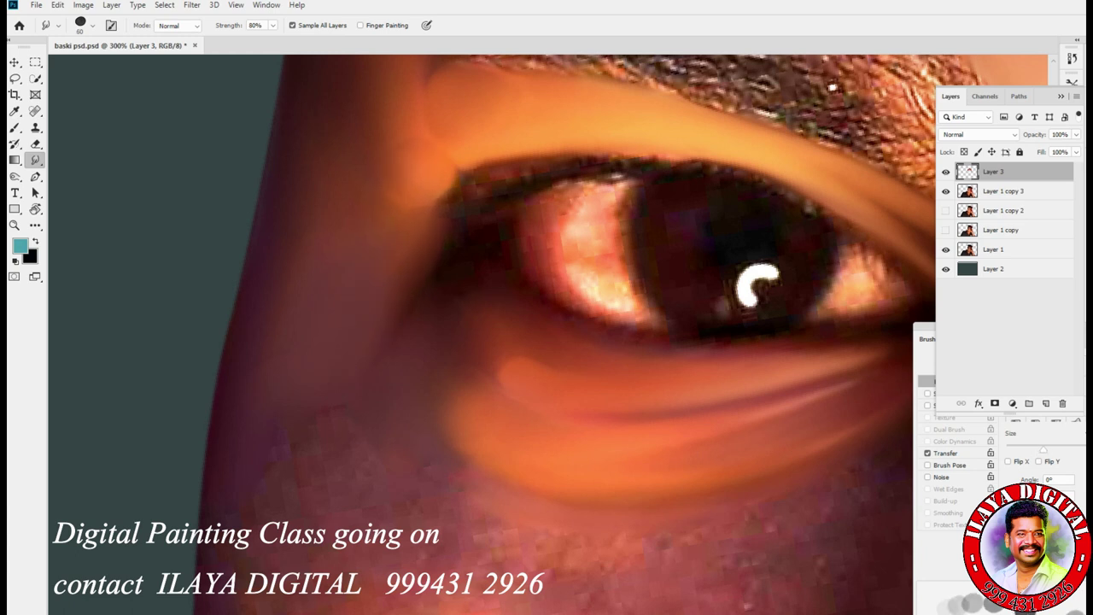
Step: Smudge the shaded eye's upper lash line into a smooth dark band with a 20 px brush
{"action": "key", "text": "bracketleft"}
{"action": "key", "text": "bracketleft"}
{"action": "key", "text": "bracketleft"}
{"action": "key", "text": "bracketleft"}
{"action": "left_click_drag", "start_coordinate": [588, 159], "coordinate": [696, 164]}
{"action": "left_click_drag", "start_coordinate": [775, 188], "coordinate": [817, 211]}
{"action": "left_click_drag", "start_coordinate": [647, 157], "coordinate": [745, 168]}
{"action": "left_click_drag", "start_coordinate": [629, 175], "coordinate": [472, 198]}
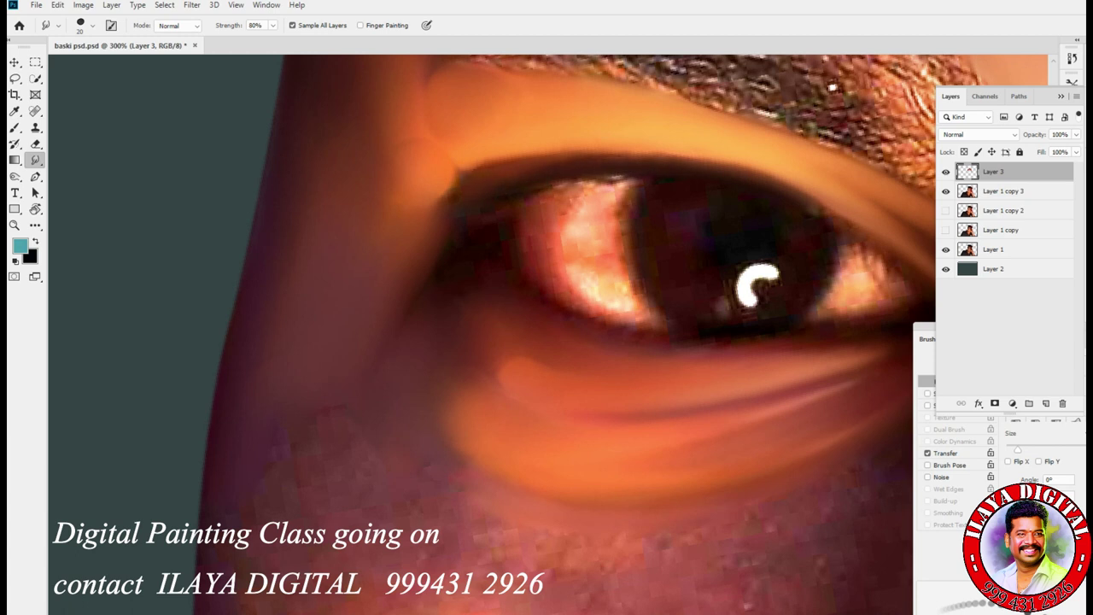
Step: Smooth the ragged outer end of the shaded eye's upper lash line, enlarging the brush to 40 px
{"action": "key", "text": "bracketright"}
{"action": "left_click_drag", "start_coordinate": [459, 181], "coordinate": [445, 197]}
{"action": "key", "text": "bracketright"}
{"action": "key", "text": "bracketright"}
{"action": "key", "text": "bracketright"}
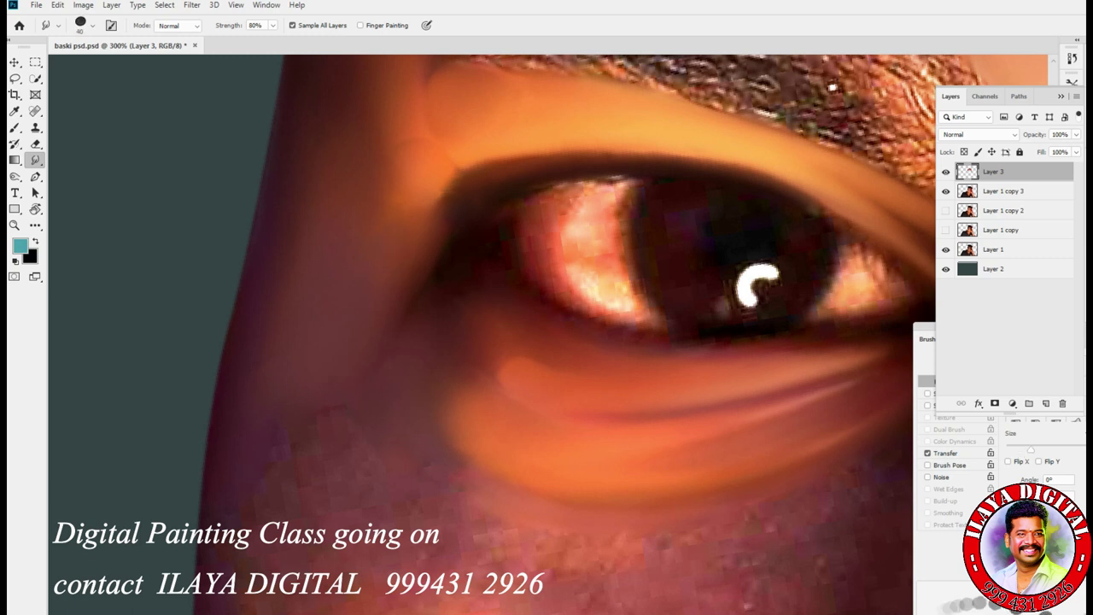
Step: Smooth the outer rim of the nostril wing on the shaded side with a 30 px brush at 70% strength
{"action": "left_click_drag", "start_coordinate": [683, 384], "coordinate": [398, 218]}
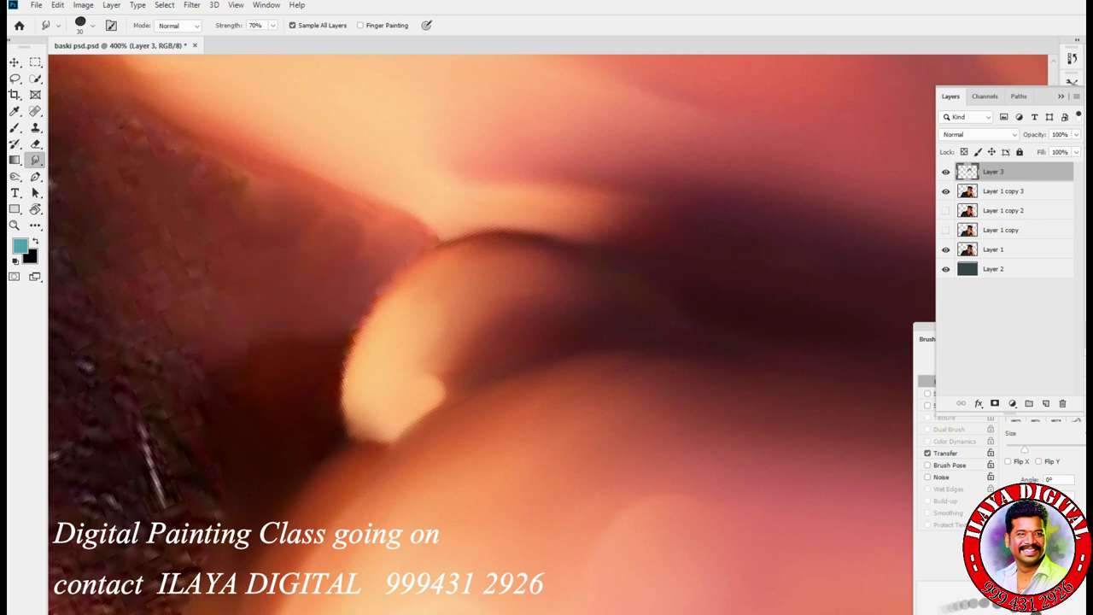
{"action": "left_click_drag", "start_coordinate": [461, 264], "coordinate": [499, 247]}
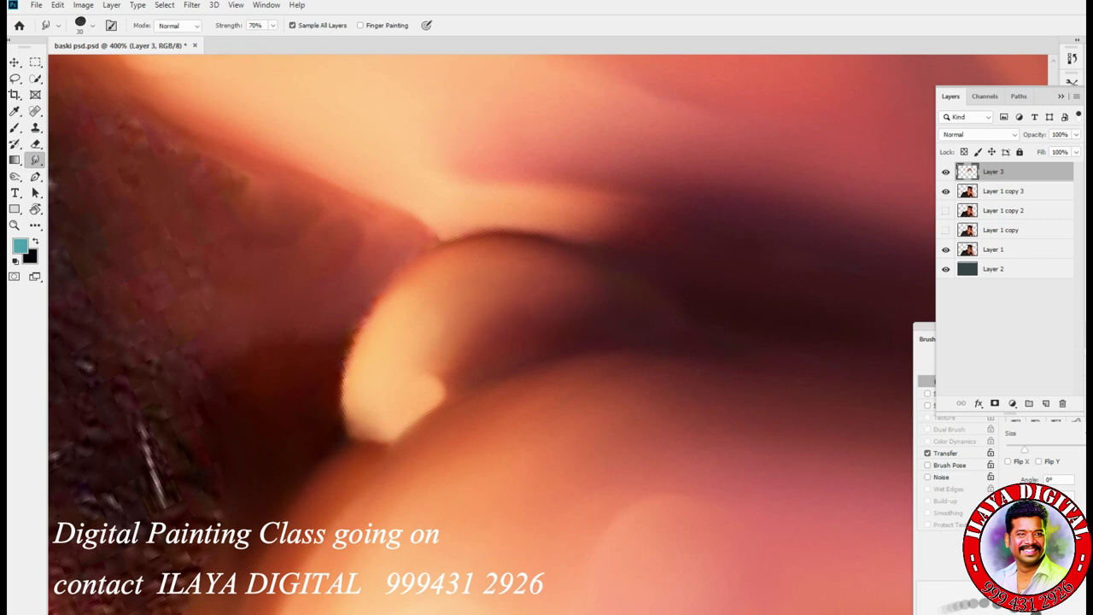
{"action": "mouse_move", "coordinate": [361, 337]}
{"action": "left_mouse_down"}
{"action": "mouse_move", "coordinate": [389, 299]}
{"action": "mouse_move", "coordinate": [378, 306]}
{"action": "left_mouse_up"}
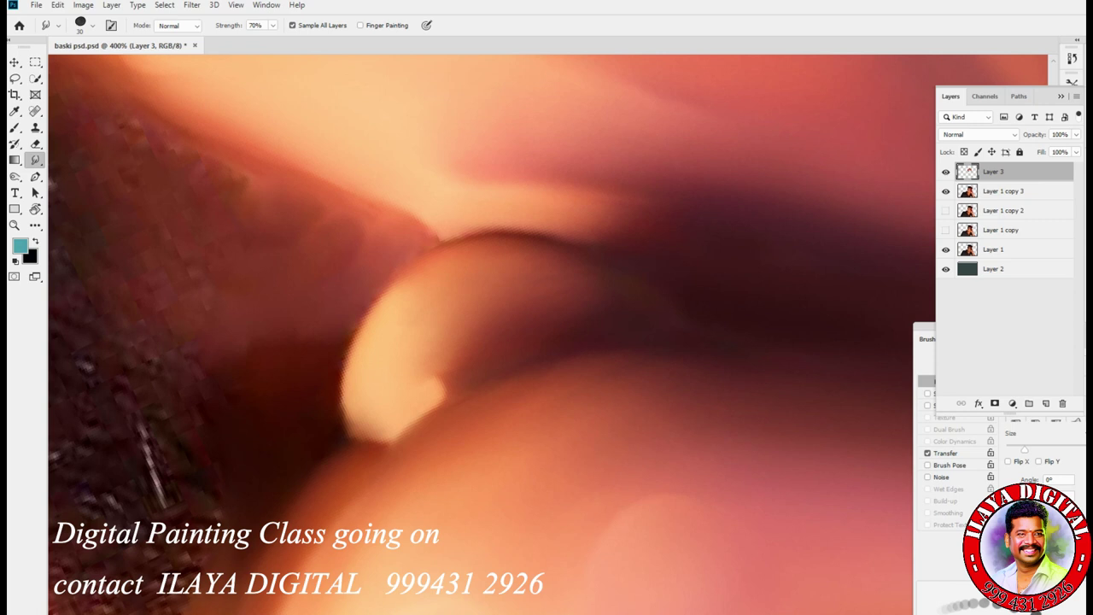
{"action": "left_click_drag", "start_coordinate": [376, 436], "coordinate": [382, 428]}
{"action": "key", "text": "Escape"}
{"action": "key", "text": "ctrl+minus"}
{"action": "key", "text": "ctrl+minus"}
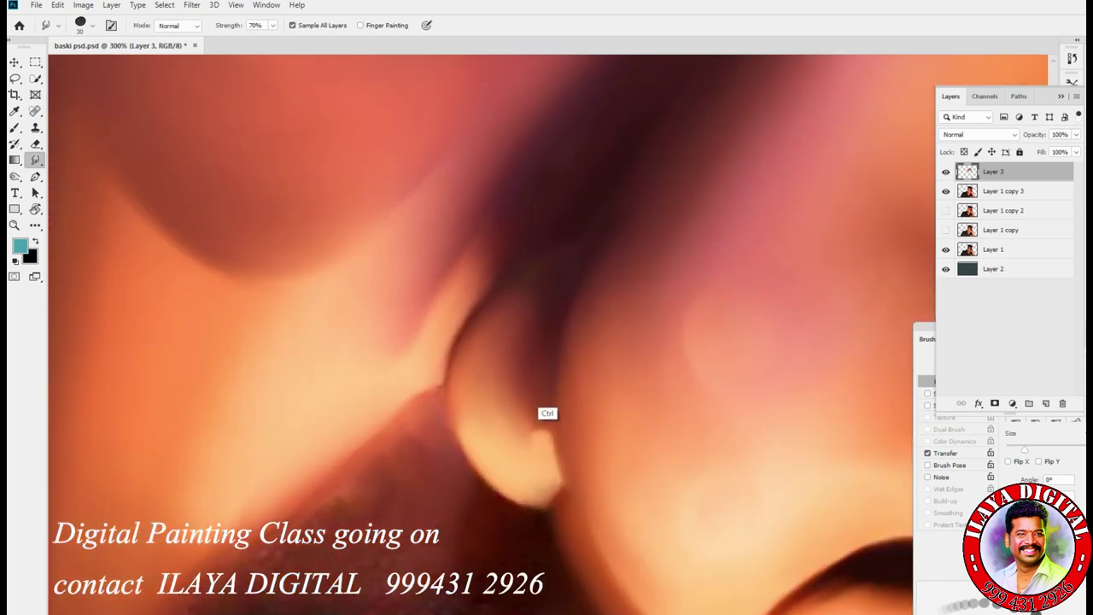
Step: Blend away the bright notch at the shaded nostril wing's inner edge with a 20 px brush at 32% strength
{"action": "scroll", "coordinate": [576, 357], "scroll_direction": "down", "scroll_amount": 3}
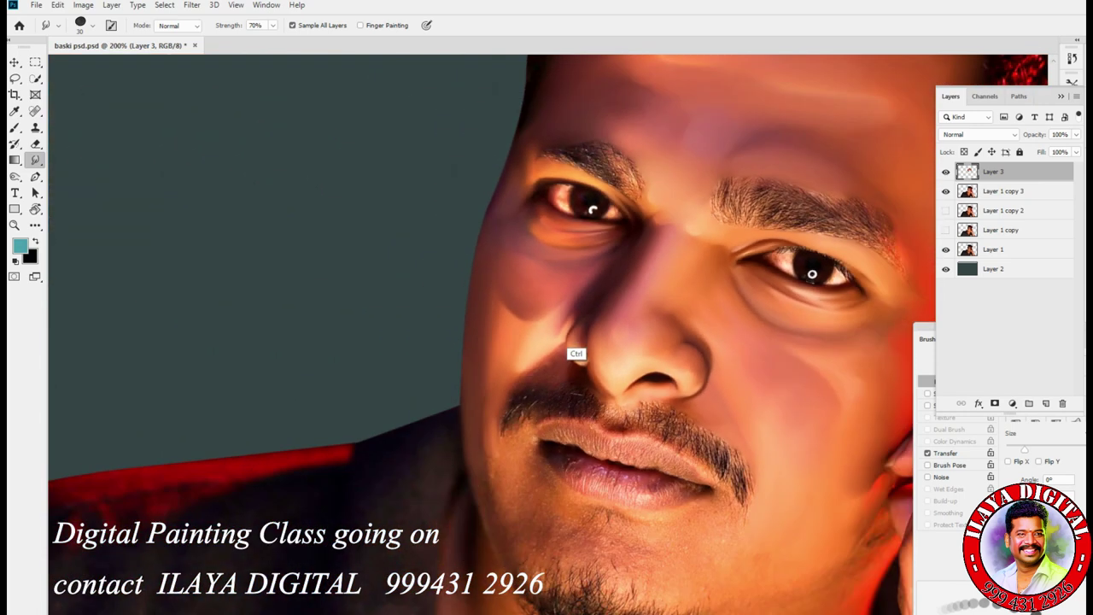
{"action": "left_click_drag", "start_coordinate": [634, 315], "coordinate": [700, 333]}
{"action": "scroll", "coordinate": [700, 345], "scroll_direction": "up", "scroll_amount": 5}
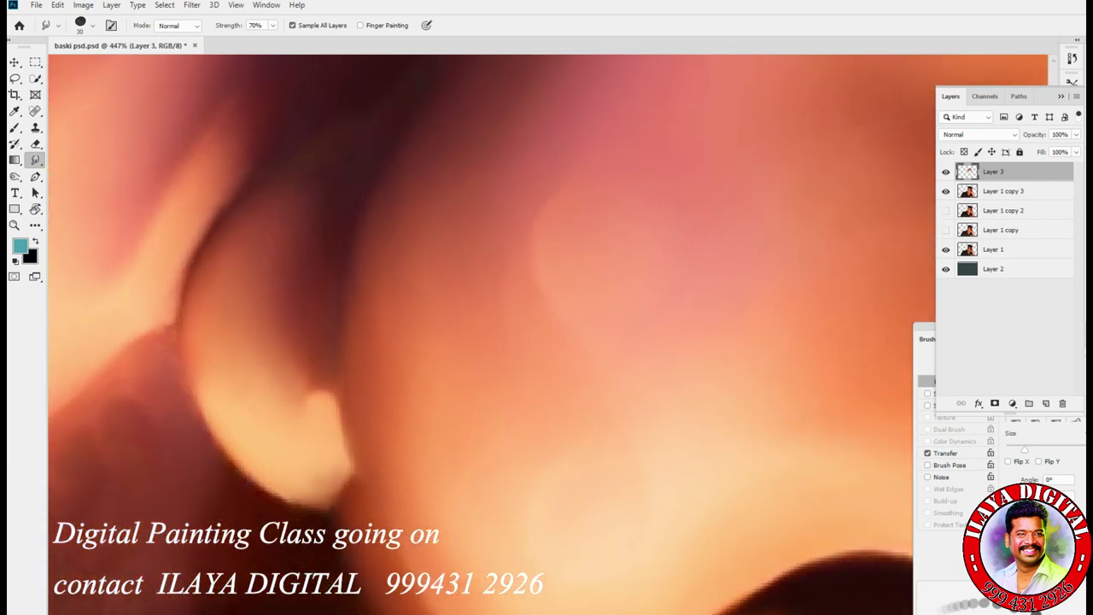
{"action": "key", "text": "bracketright"}
{"action": "key", "text": "bracketright"}
{"action": "key", "text": "bracketright"}
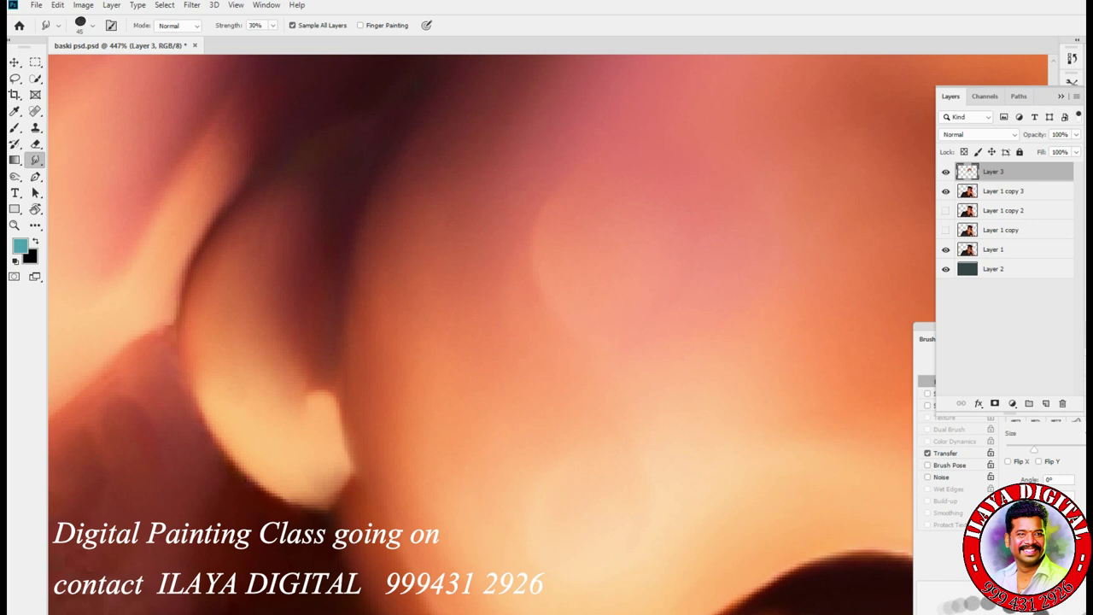
{"action": "key", "text": "bracketright"}
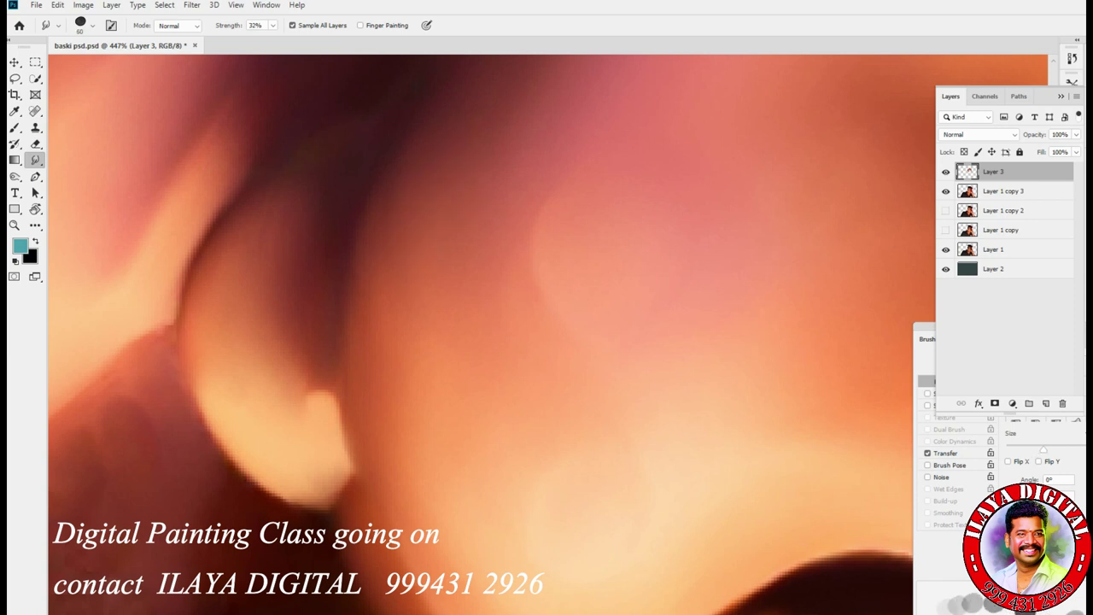
{"action": "key", "text": "bracketleft"}
{"action": "key", "text": "bracketleft"}
{"action": "key", "text": "bracketleft"}
{"action": "key", "text": "bracketleft"}
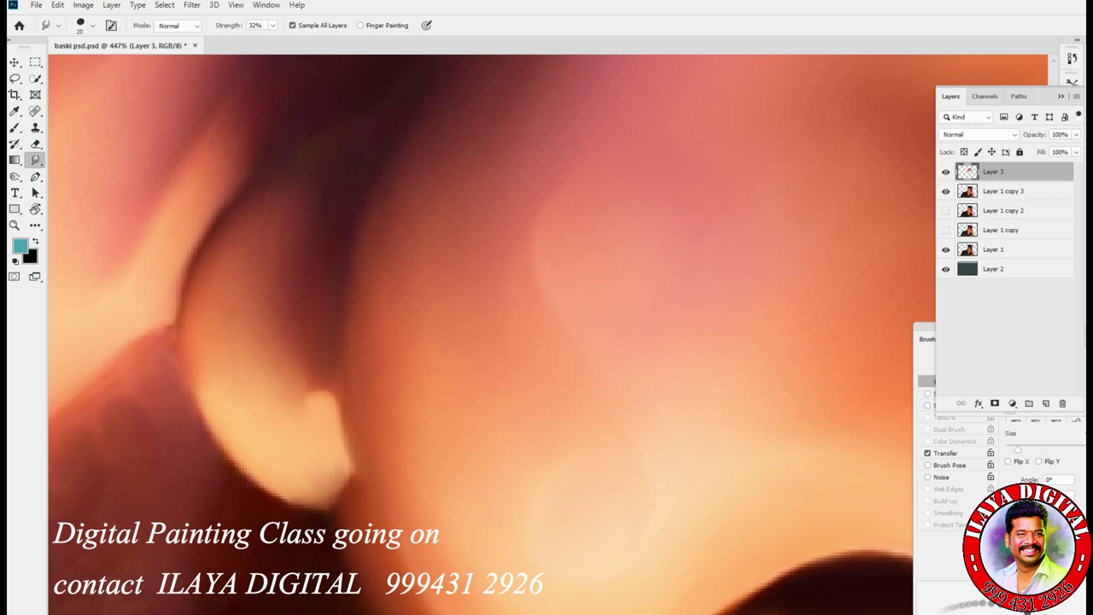
{"action": "left_click_drag", "start_coordinate": [317, 385], "coordinate": [328, 407]}
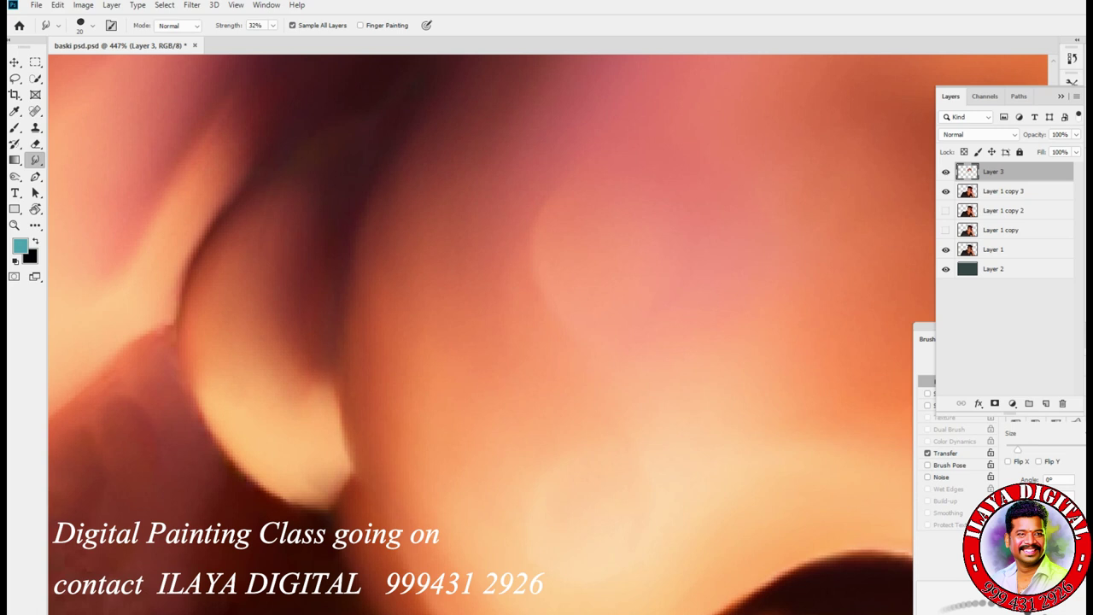
Step: Soften the shaded nostril wing's highlight into its shadow with a 45 px brush, then reduce the brush to 35 px
{"action": "key", "text": "bracketright"}
{"action": "key", "text": "bracketright"}
{"action": "key", "text": "bracketright"}
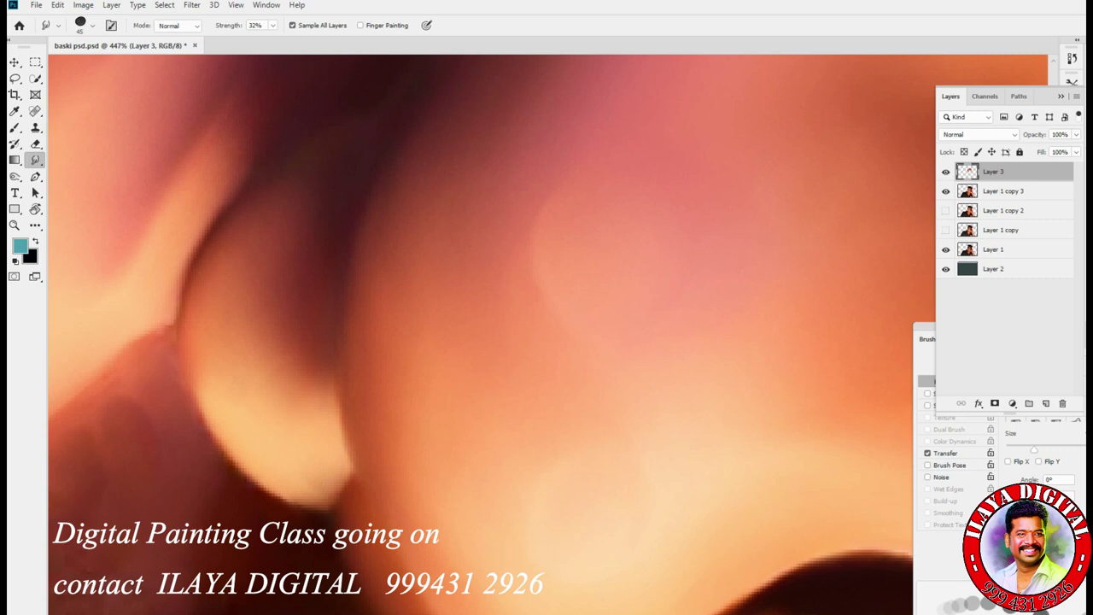
{"action": "left_click_drag", "start_coordinate": [324, 452], "coordinate": [638, 254]}
{"action": "left_click_drag", "start_coordinate": [530, 154], "coordinate": [438, 551]}
{"action": "key", "text": "bracketleft"}
{"action": "key", "text": "bracketleft"}
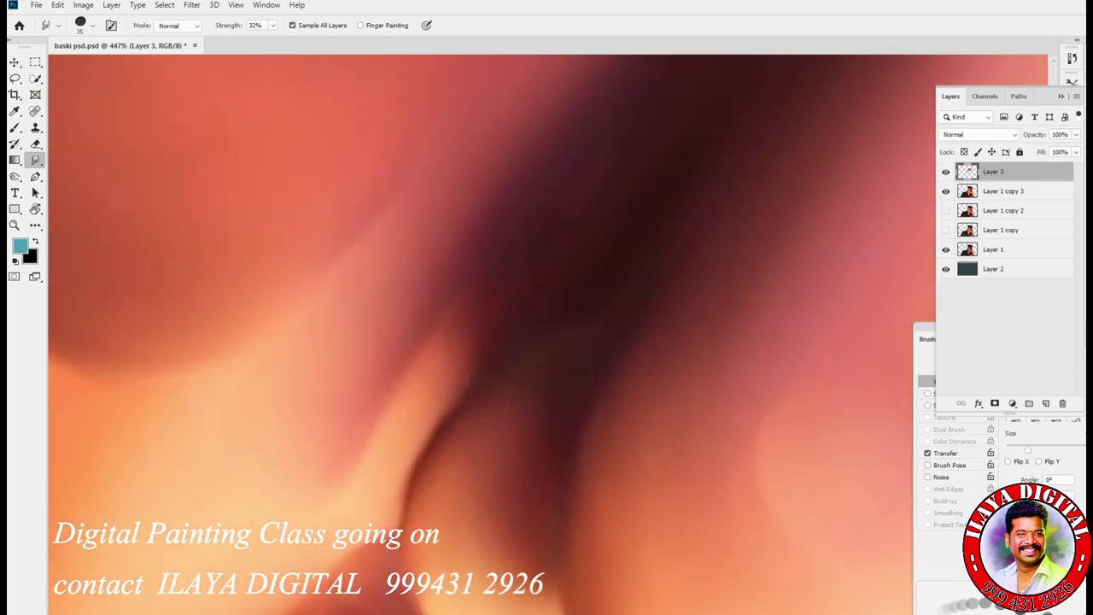
{"action": "scroll", "coordinate": [490, 415], "scroll_direction": "down", "scroll_amount": 5}
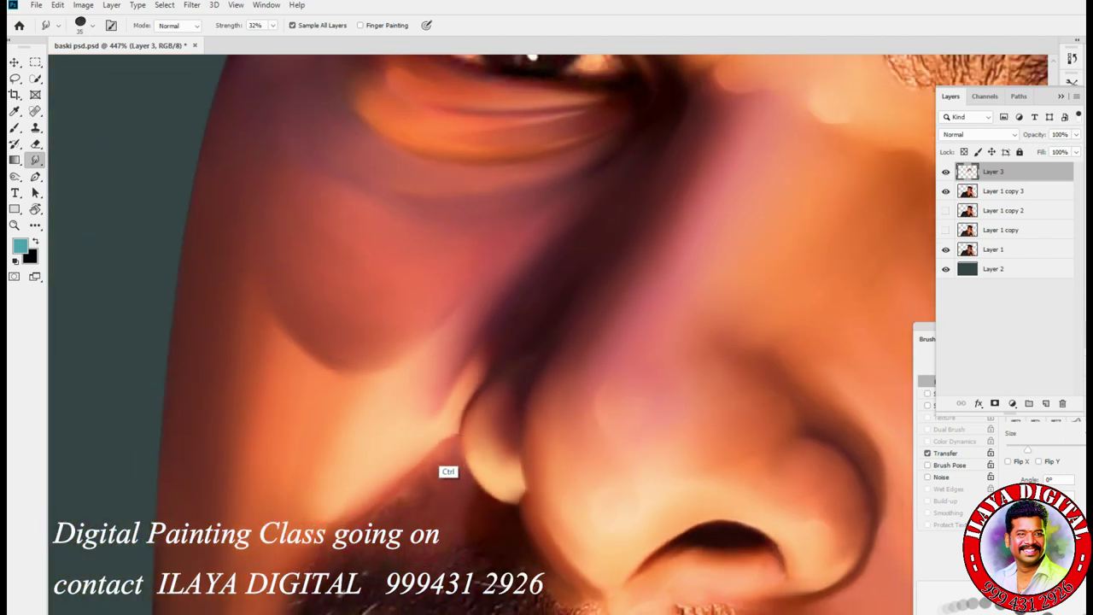
{"action": "left_click_drag", "start_coordinate": [512, 299], "coordinate": [493, 421]}
Step: Soften the dark skin beside and below the shaded eye with a 60 to 100 px brush at 30% strength
{"action": "key", "text": "bracketright"}
{"action": "key", "text": "bracketright"}
{"action": "key", "text": "bracketright"}
{"action": "key", "text": "bracketright"}
{"action": "key", "text": "bracketright"}
{"action": "key", "text": "3"}
{"action": "key", "text": "bracketright"}
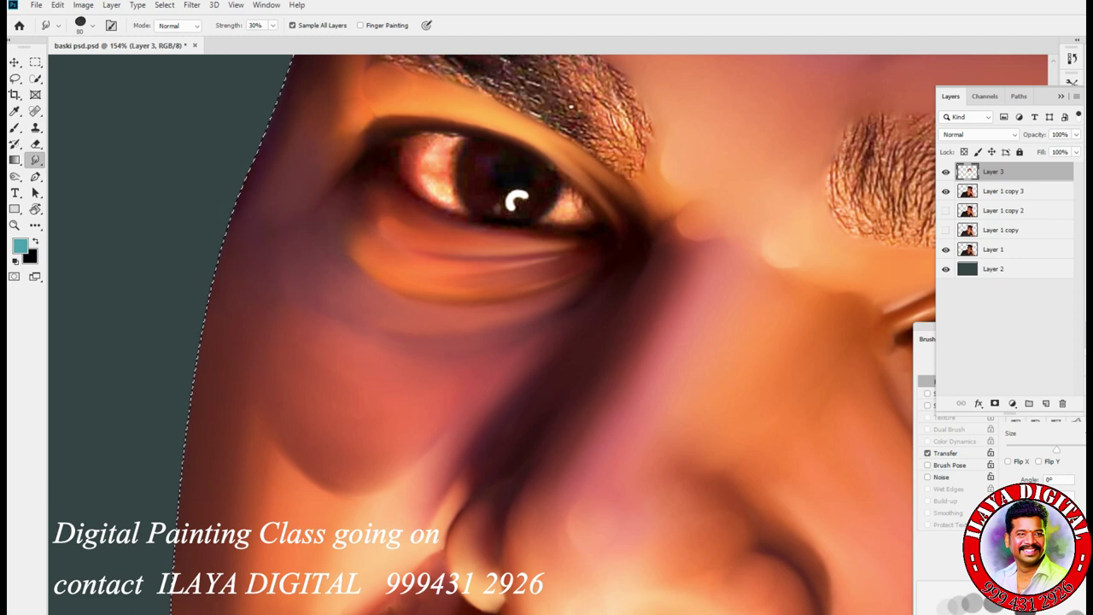
{"action": "key", "text": "bracketright"}
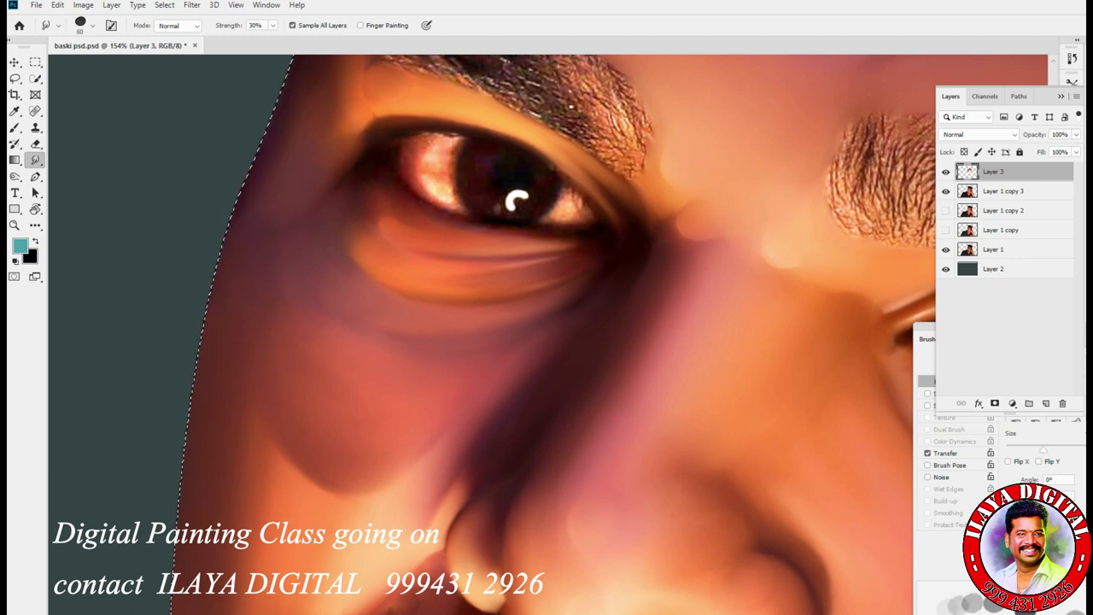
{"action": "key", "text": "bracketright"}
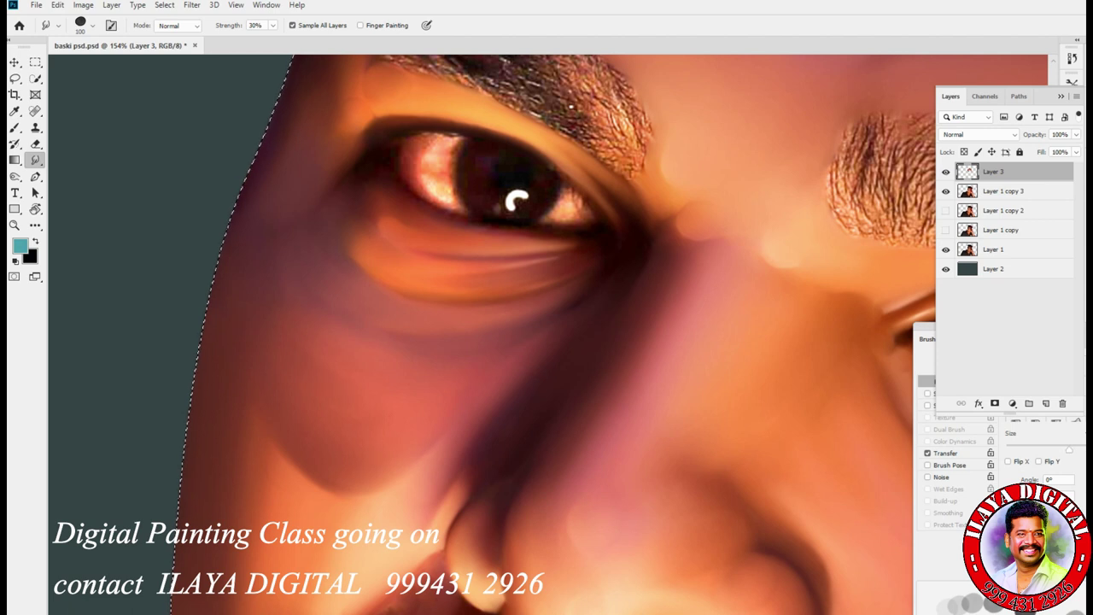
{"action": "key", "text": "bracketleft"}
{"action": "key", "text": "bracketleft"}
{"action": "key", "text": "bracketleft"}
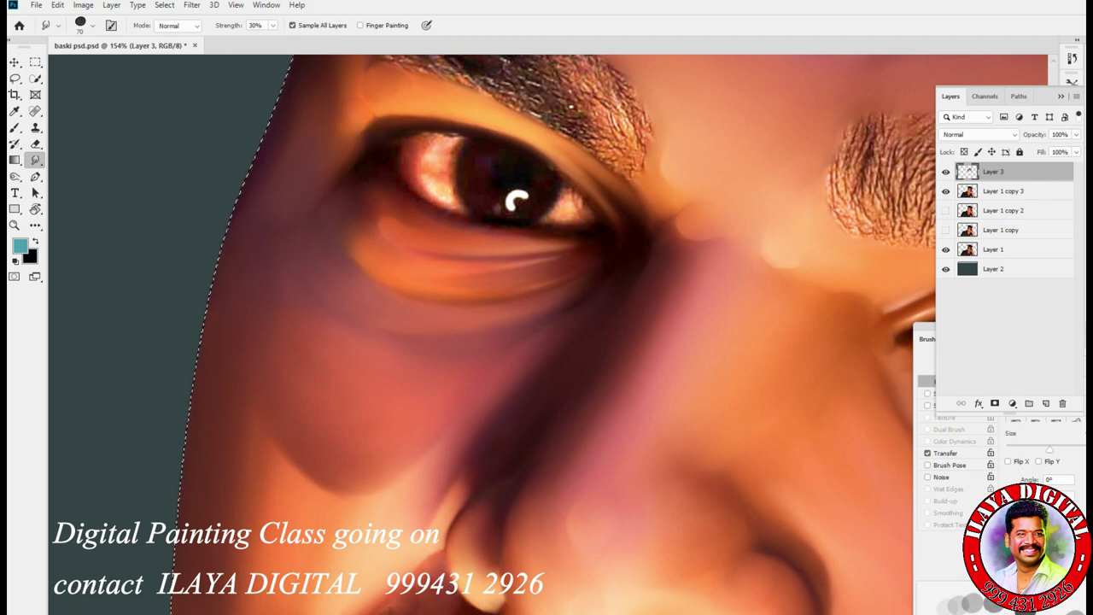
Step: Compare the face with and without the smudging by toggling the visibility of Layer 3 at different zoom levels
{"action": "scroll", "coordinate": [516, 201], "scroll_direction": "down", "scroll_amount": 4}
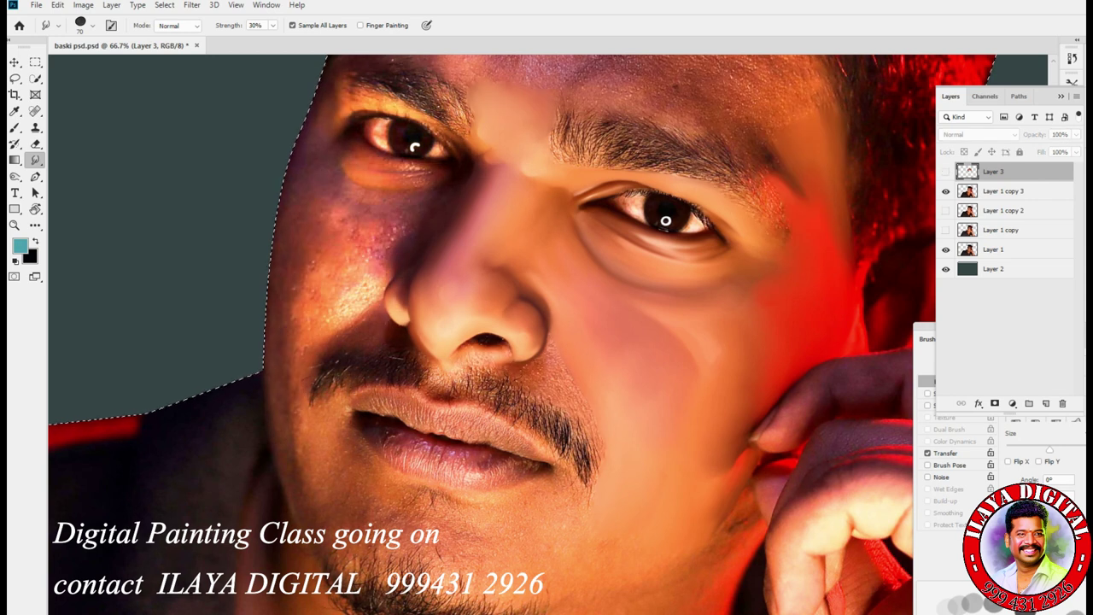
{"action": "left_click", "coordinate": [946, 172]}
{"action": "left_click", "coordinate": [945, 172]}
{"action": "left_click", "coordinate": [945, 172]}
{"action": "left_click", "coordinate": [946, 172]}
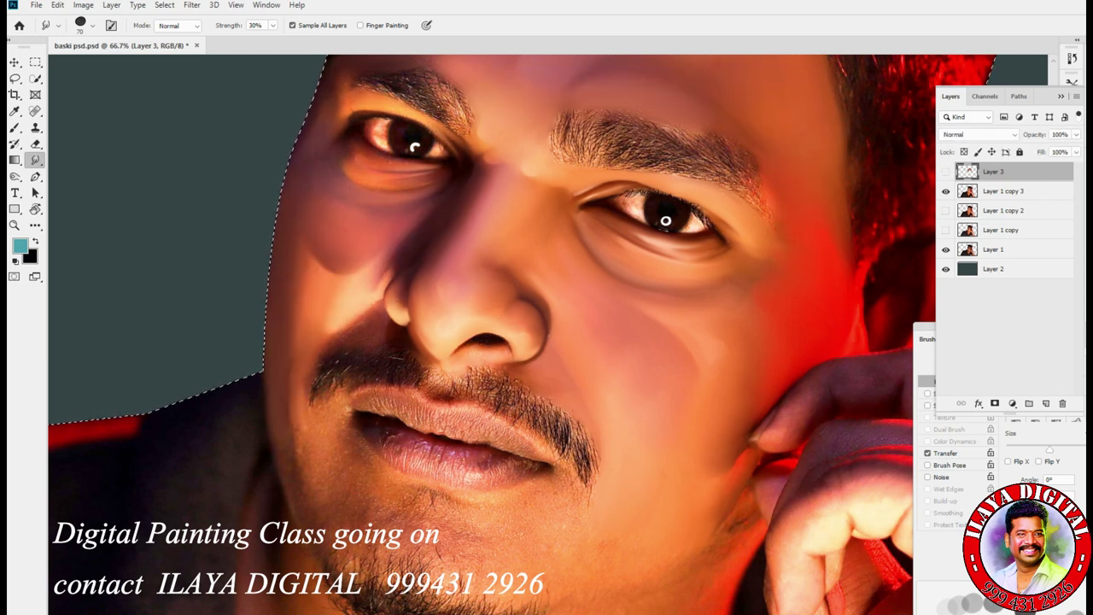
{"action": "left_click", "coordinate": [945, 171]}
{"action": "key", "text": "ctrl+minus"}
{"action": "key", "text": "ctrl+minus"}
{"action": "left_click", "coordinate": [946, 171]}
{"action": "left_click", "coordinate": [945, 172]}
{"action": "left_click", "coordinate": [946, 172]}
{"action": "left_click", "coordinate": [946, 171]}
{"action": "key", "text": "ctrl+plus"}
{"action": "key", "text": "ctrl+plus"}
{"action": "key", "text": "ctrl+plus"}
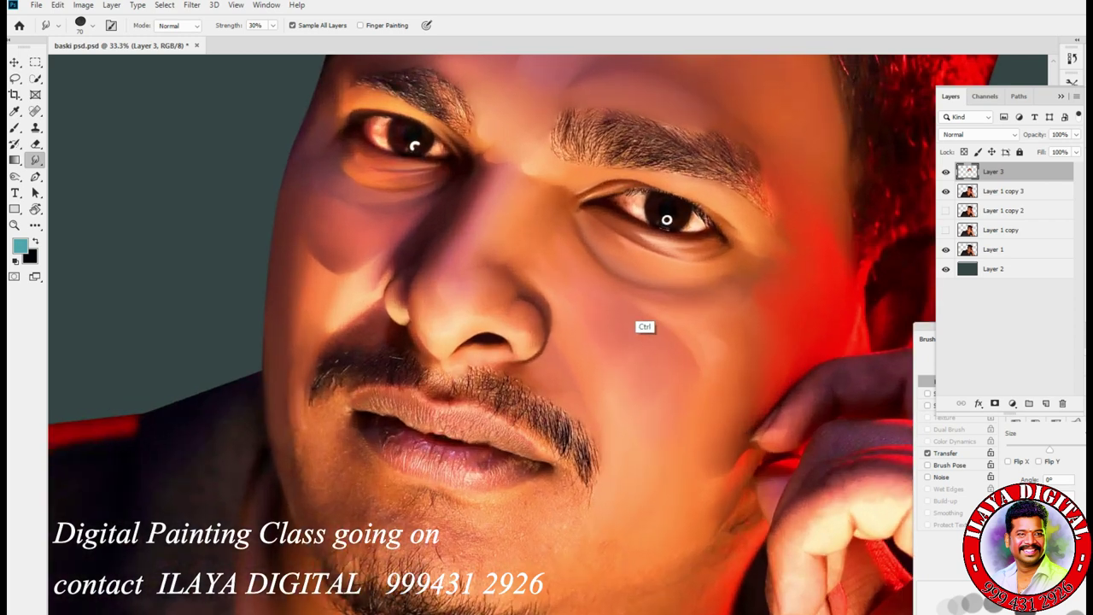
Step: Erase the smudging along the lower edge of the shaded cheek's pink patch with a 45 px eraser
{"action": "left_click_drag", "start_coordinate": [546, 282], "coordinate": [608, 397]}
{"action": "key", "text": "r"}
{"action": "left_click_drag", "start_coordinate": [700, 385], "coordinate": [704, 357]}
{"action": "left_click_drag", "start_coordinate": [654, 275], "coordinate": [676, 270]}
{"action": "left_click_drag", "start_coordinate": [427, 410], "coordinate": [702, 295]}
{"action": "key", "text": "e"}
{"action": "mouse_move", "coordinate": [394, 299]}
{"action": "left_mouse_down"}
{"action": "mouse_move", "coordinate": [388, 311]}
{"action": "mouse_move", "coordinate": [483, 305]}
{"action": "mouse_move", "coordinate": [400, 287]}
{"action": "left_mouse_up"}
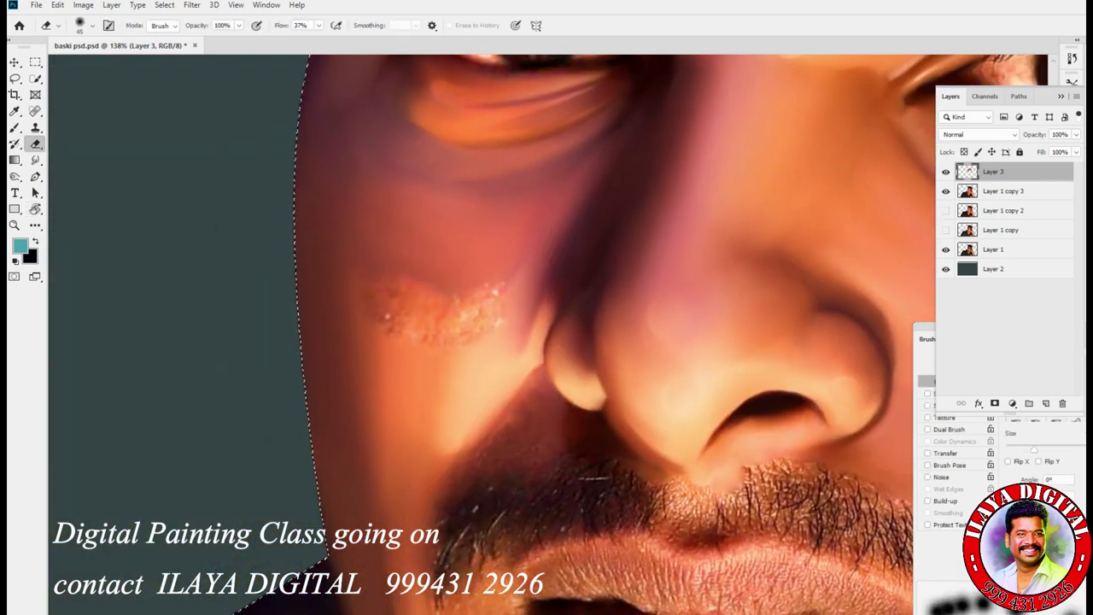
Step: Smudge the exposed speckled strip on the shaded cheek at 30% strength, enlarging the brush from 60 px
{"action": "key", "text": "s"}
{"action": "key", "text": "["}
{"action": "left_click_drag", "start_coordinate": [508, 309], "coordinate": [488, 334]}
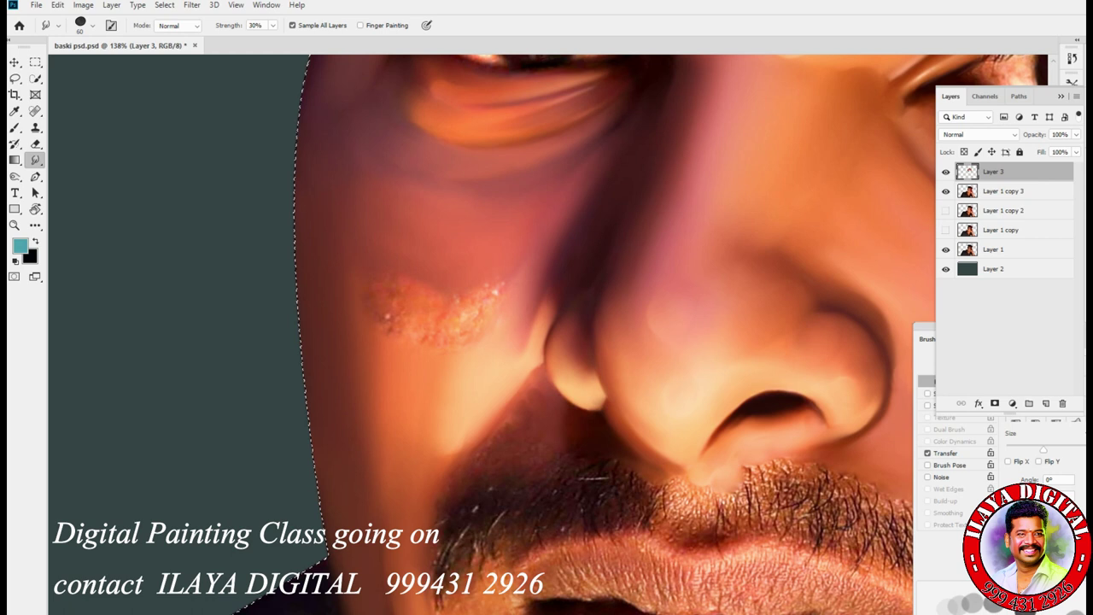
{"action": "key", "text": "bracketright"}
{"action": "key", "text": "bracketright"}
{"action": "key", "text": "bracketright"}
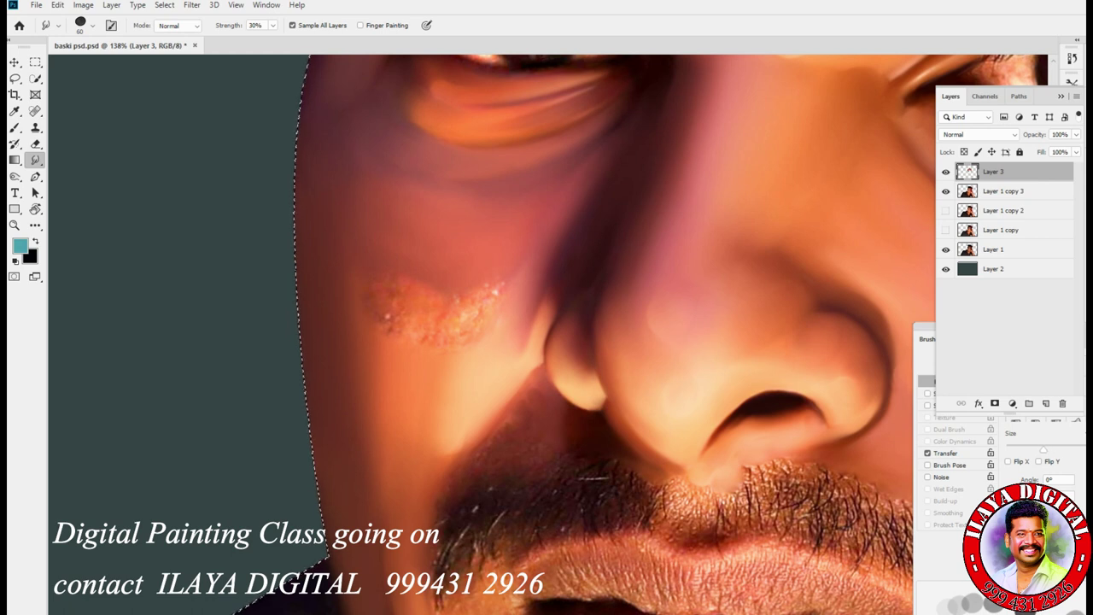
{"action": "key", "text": "bracketright"}
{"action": "key", "text": "bracketright"}
{"action": "key", "text": "["}
{"action": "left_click_drag", "start_coordinate": [480, 300], "coordinate": [461, 337]}
Step: Blend the remaining speckles of the cheek strip into the surrounding skin with a larger brush at 70% strength
{"action": "key", "text": "bracketright"}
{"action": "key", "text": "bracketright"}
{"action": "key", "text": "7"}
{"action": "left_click_drag", "start_coordinate": [501, 280], "coordinate": [481, 301]}
Step: Soften the transition from the cheek's pink patch to its highlight with a 100 to 125 px brush at 20% strength
{"action": "key", "text": "bracketleft"}
{"action": "key", "text": "2"}
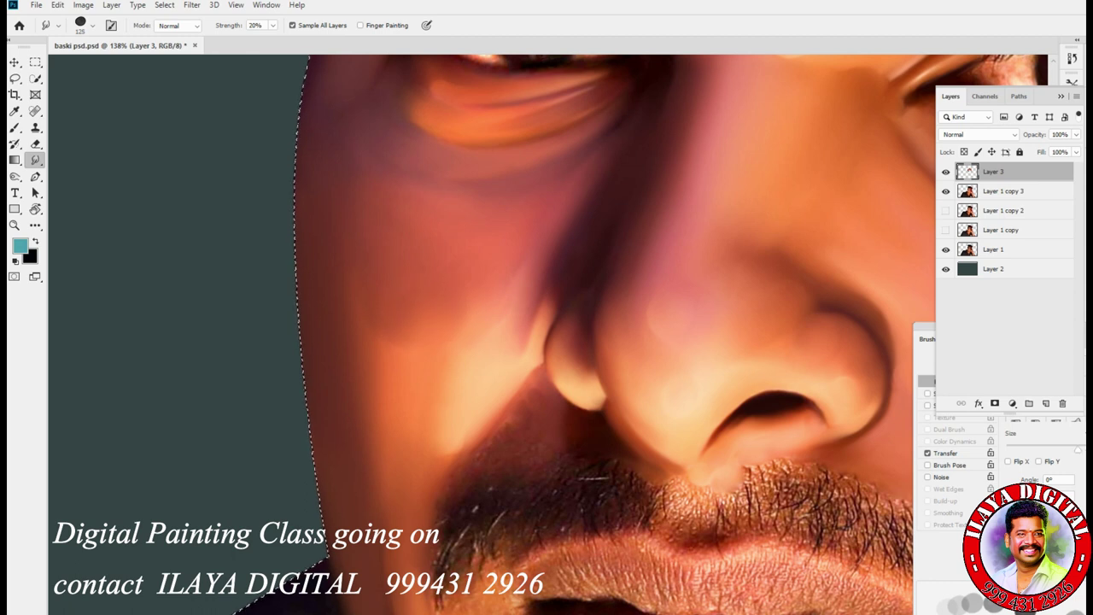
{"action": "key", "text": "bracketright"}
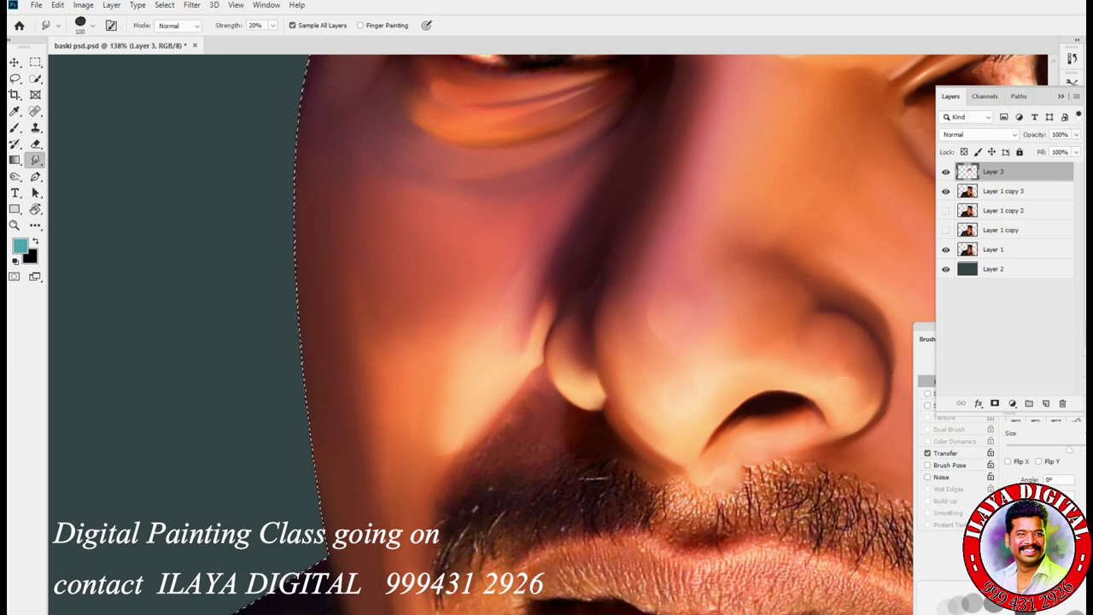
{"action": "key", "text": "bracketleft"}
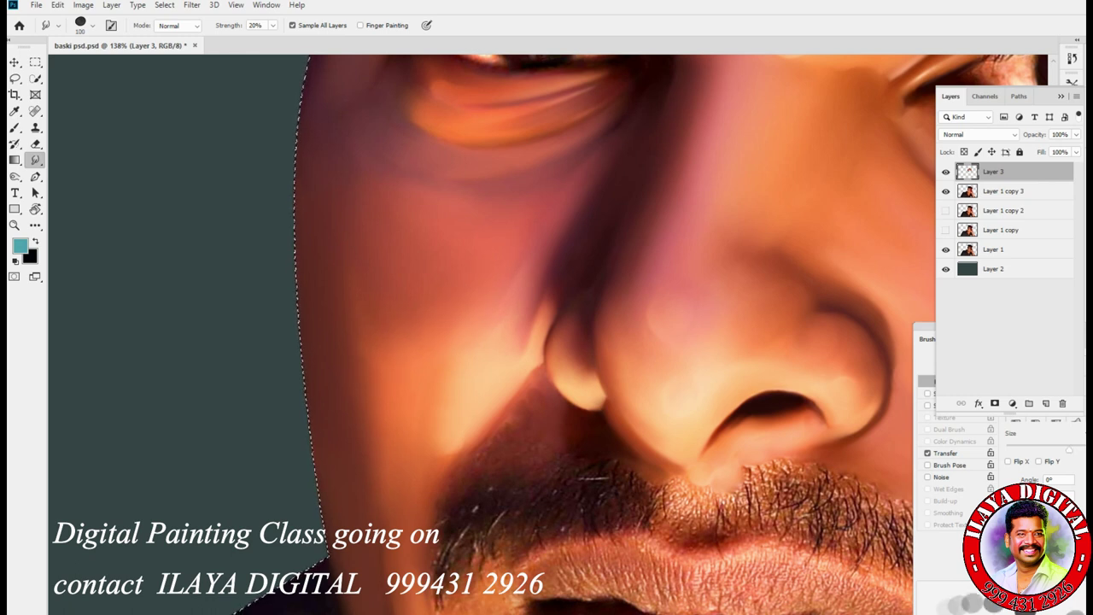
{"action": "key", "text": "bracketright"}
{"action": "key", "text": "bracketright"}
Step: Refine the cheek highlight beside the nose fold with the brush reduced to 60 px
{"action": "key", "text": "bracketleft"}
{"action": "key", "text": "bracketleft"}
{"action": "key", "text": "bracketleft"}
{"action": "key", "text": "bracketleft"}
{"action": "key", "text": "bracketleft"}
{"action": "key", "text": "bracketleft"}
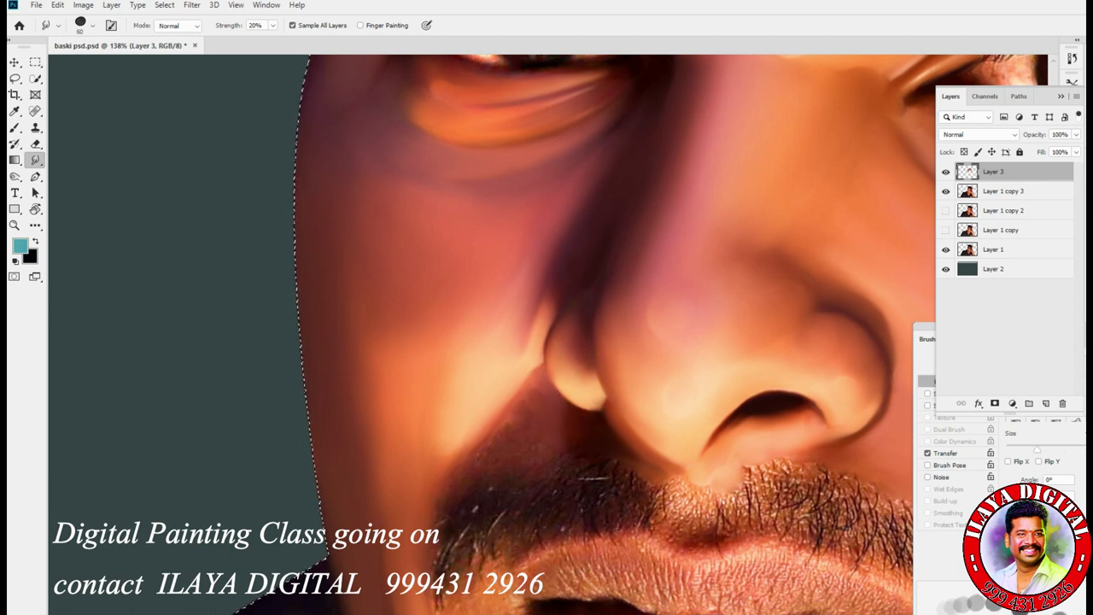
{"action": "key", "text": "bracketright"}
{"action": "key", "text": "bracketright"}
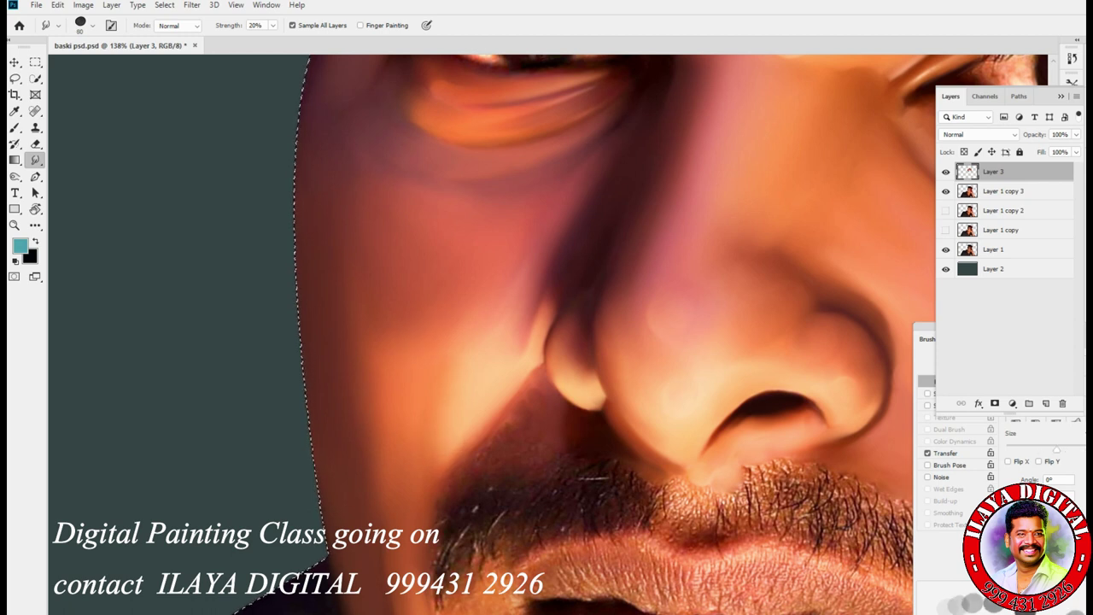
Step: Check the reworked cheek against the unsmudged photo by toggling the visibility of Layer 3
{"action": "left_click", "coordinate": [946, 172]}
{"action": "left_click", "coordinate": [946, 171]}
{"action": "left_click", "coordinate": [945, 172]}
{"action": "left_click", "coordinate": [945, 172]}
{"action": "key", "text": "bracketleft"}
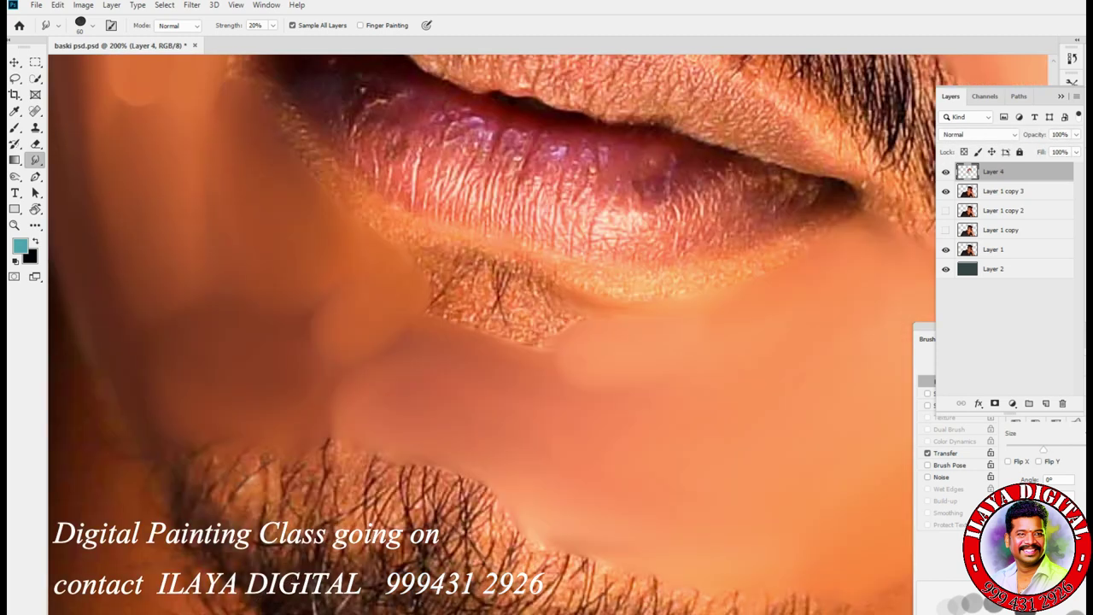
Step: Even out the skin tones of the chin between the lower lip and the beard, varying the smudge brush size
{"action": "key", "text": "bracketright"}
{"action": "key", "text": "bracketright"}
{"action": "key", "text": "bracketleft"}
{"action": "key", "text": "bracketleft"}
{"action": "key", "text": "bracketright"}
{"action": "key", "text": "bracketright"}
{"action": "key", "text": "bracketright"}
{"action": "key", "text": "bracketleft"}
{"action": "key", "text": "bracketright"}
{"action": "key", "text": "bracketleft"}
{"action": "key", "text": "bracketleft"}
Step: Smudge away most of the stubble patch beneath the lower lip at 80% strength, reducing the brush to about 40 px
{"action": "mouse_move", "coordinate": [600, 328]}
{"action": "left_mouse_down"}
{"action": "mouse_move", "coordinate": [533, 330]}
{"action": "mouse_move", "coordinate": [521, 307]}
{"action": "mouse_move", "coordinate": [511, 317]}
{"action": "left_mouse_up"}
{"action": "key", "text": "bracketleft"}
{"action": "key", "text": "bracketleft"}
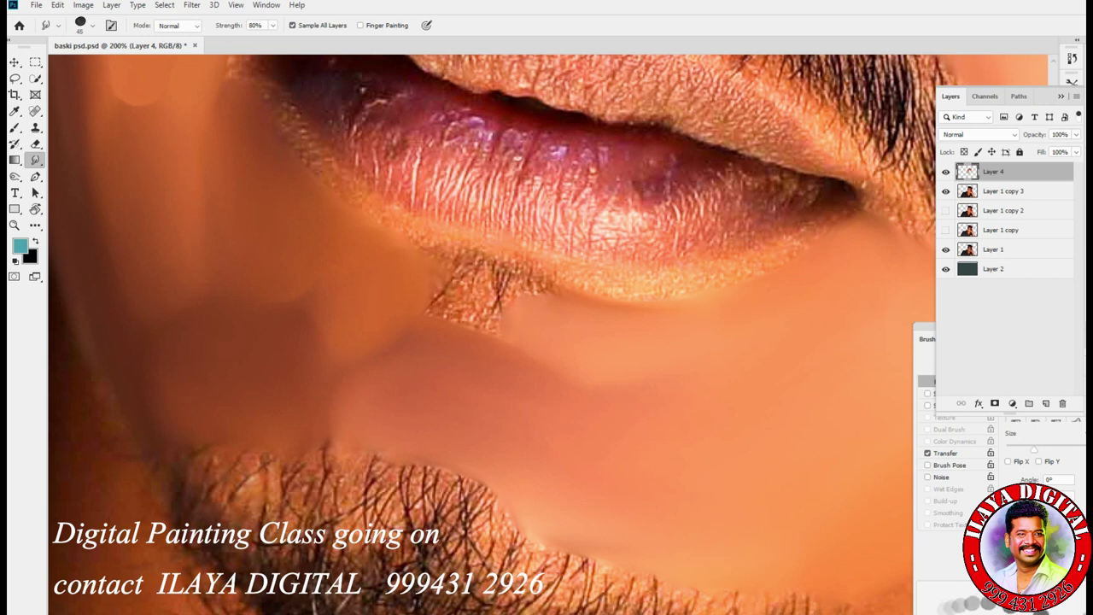
{"action": "key", "text": "bracketleft"}
{"action": "left_click_drag", "start_coordinate": [457, 319], "coordinate": [473, 307]}
{"action": "key", "text": "bracketleft"}
{"action": "mouse_move", "coordinate": [481, 314]}
{"action": "left_mouse_down"}
{"action": "mouse_move", "coordinate": [496, 309]}
{"action": "mouse_move", "coordinate": [489, 330]}
{"action": "left_mouse_up"}
{"action": "mouse_move", "coordinate": [461, 287]}
{"action": "left_mouse_down"}
{"action": "mouse_move", "coordinate": [475, 276]}
{"action": "mouse_move", "coordinate": [497, 297]}
{"action": "mouse_move", "coordinate": [522, 290]}
{"action": "left_mouse_up"}
{"action": "key", "text": "bracketright"}
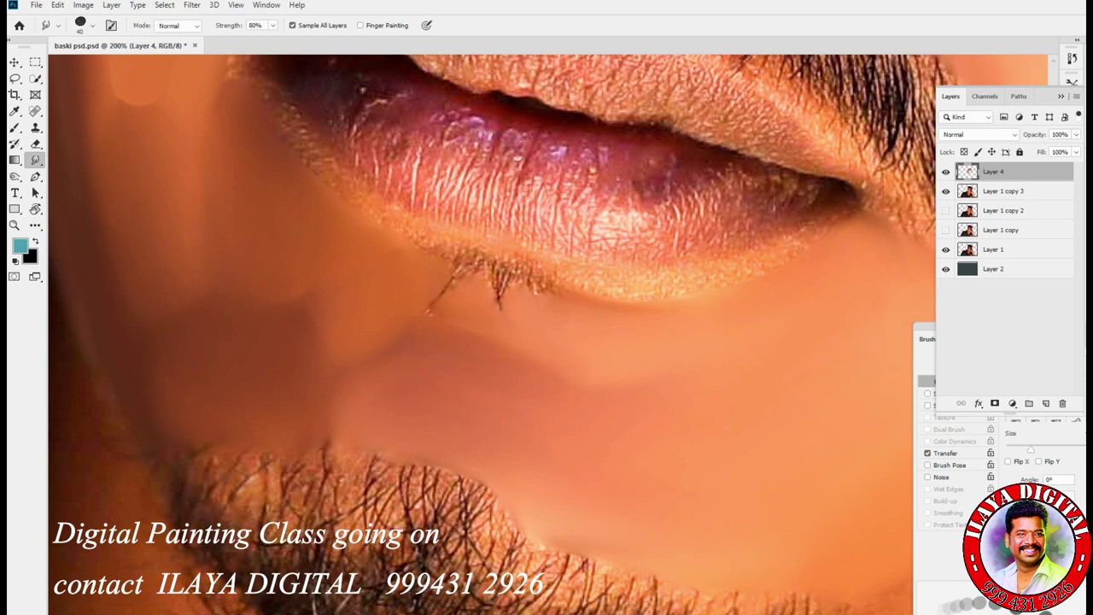
Step: Blend the shaded chin skin just below the remaining hairs with a 40 to 50 px brush at 80% strength
{"action": "key", "text": "bracketright"}
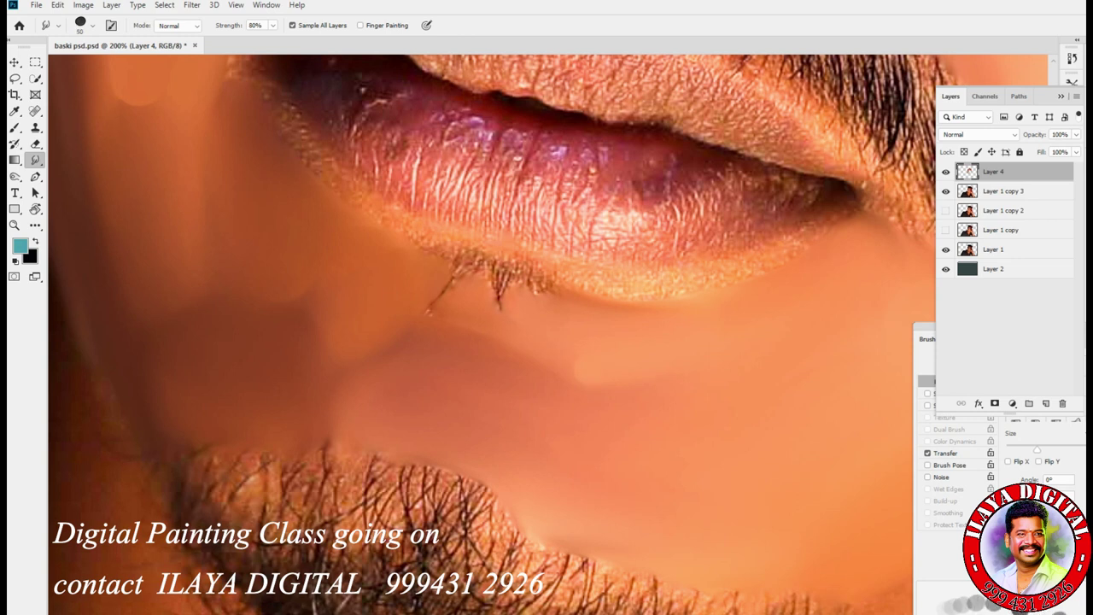
{"action": "key", "text": "bracketleft"}
{"action": "key", "text": "bracketleft"}
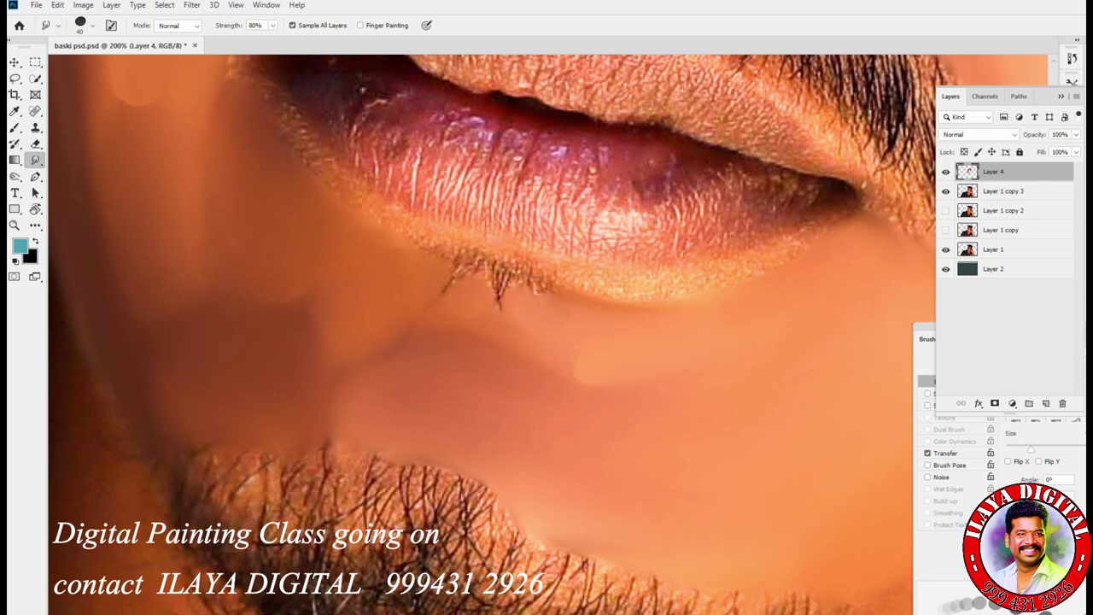
{"action": "key", "text": "bracketright"}
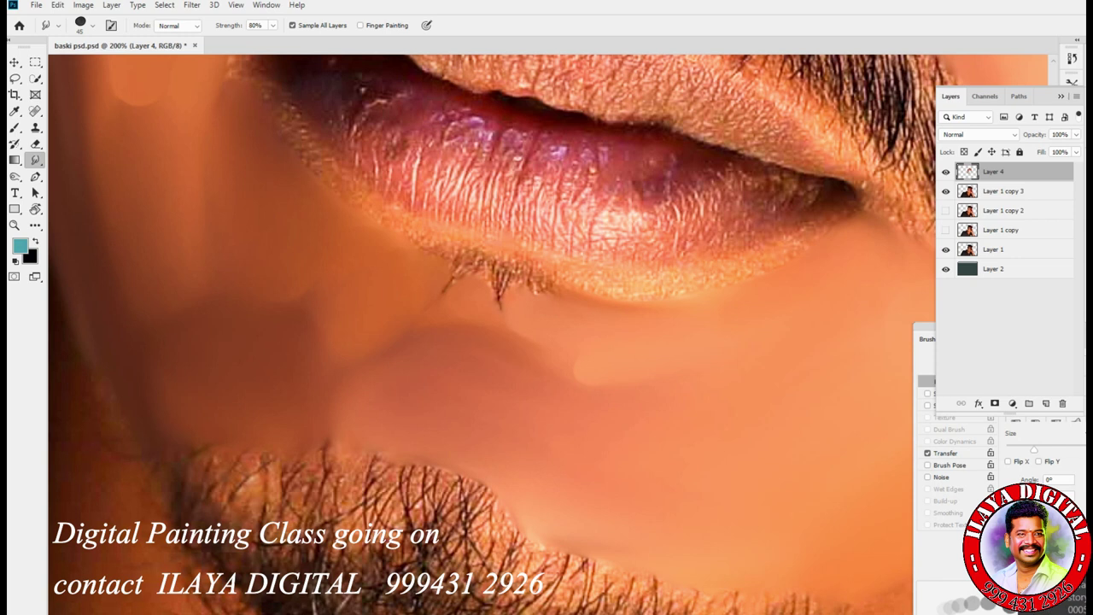
Step: Smooth the grainy skin along the lower lip's outer edge on both sides with a 40 px brush at 80% strength
{"action": "key", "text": "bracketleft"}
{"action": "left_click_drag", "start_coordinate": [631, 301], "coordinate": [705, 297]}
{"action": "left_click_drag", "start_coordinate": [793, 248], "coordinate": [803, 243]}
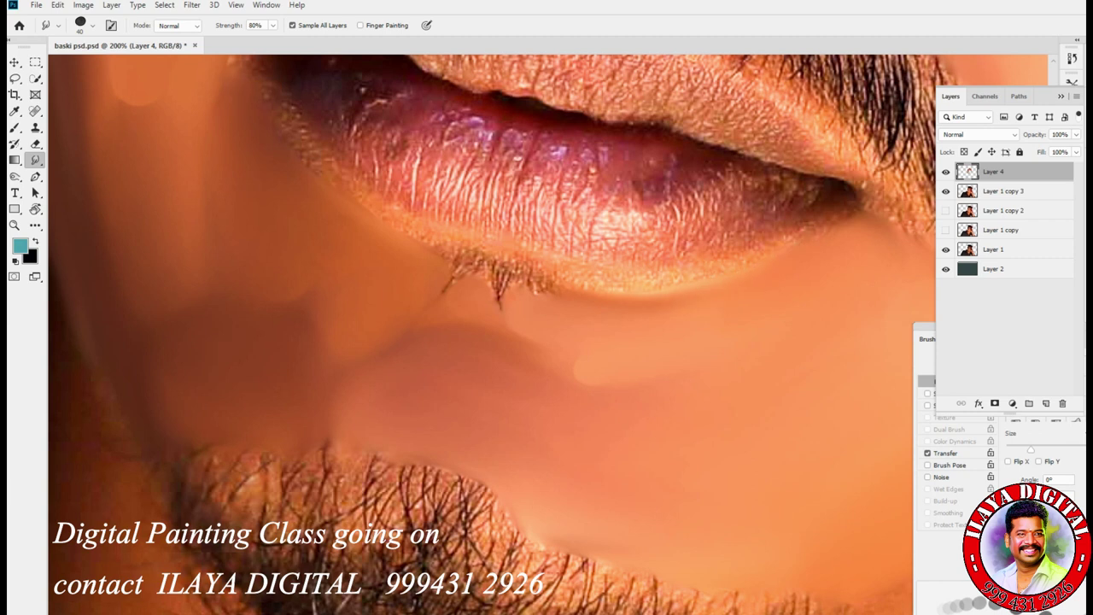
{"action": "left_click_drag", "start_coordinate": [309, 163], "coordinate": [369, 219]}
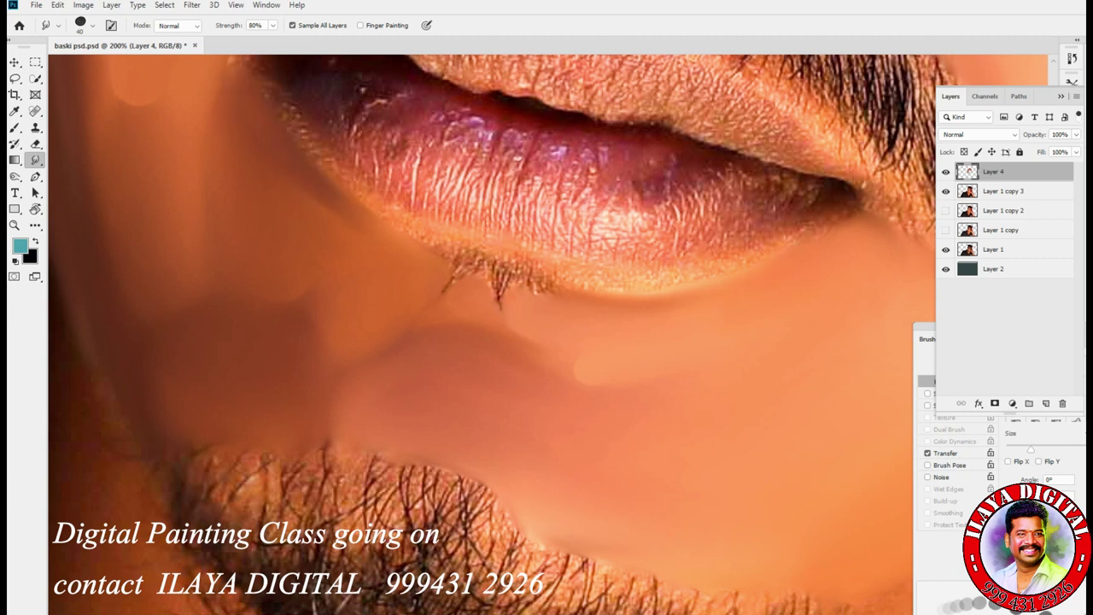
Step: Soften the shaded skin bordering the lower lip toward the mouth corner with a 60 to 90 px brush at 80% strength
{"action": "key", "text": "bracketright"}
{"action": "key", "text": "bracketright"}
{"action": "key", "text": "bracketright"}
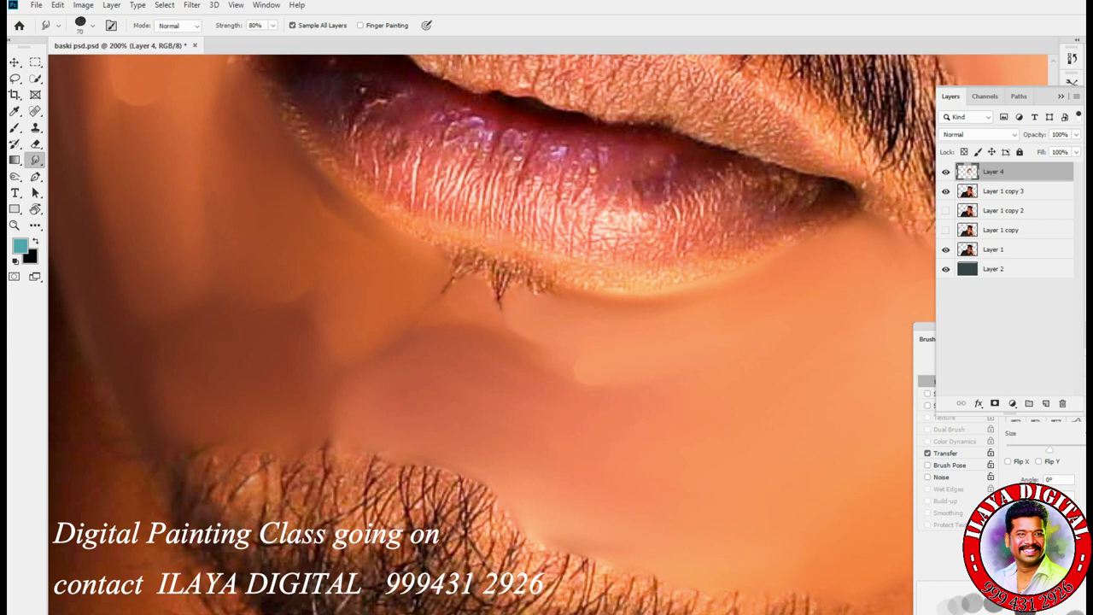
{"action": "key", "text": "bracketright"}
{"action": "key", "text": "bracketright"}
{"action": "key", "text": "bracketleft"}
{"action": "key", "text": "bracketleft"}
{"action": "key", "text": "bracketleft"}
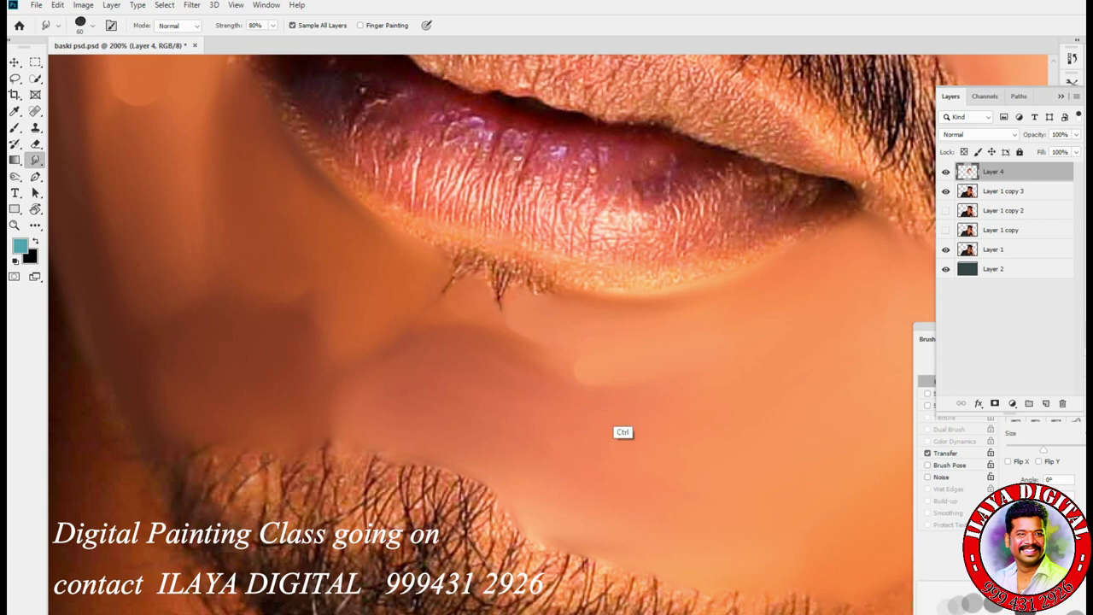
Step: Blend the broad chin tones between the mouth and the beard with a 125 to 150 px brush at 20% strength
{"action": "key", "text": "ctrl+minus"}
{"action": "key", "text": "ctrl+minus"}
{"action": "left_click_drag", "start_coordinate": [617, 435], "coordinate": [595, 551]}
{"action": "key", "text": "2"}
{"action": "key", "text": "bracketright"}
{"action": "key", "text": "bracketright"}
{"action": "key", "text": "bracketright"}
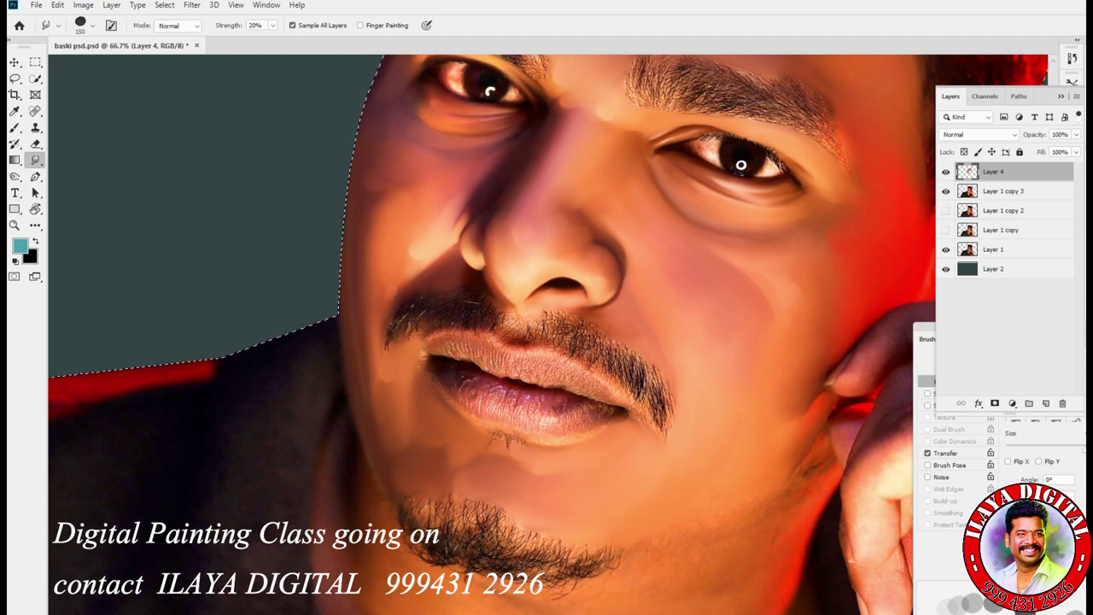
{"action": "key", "text": "bracketleft"}
{"action": "key", "text": "bracketleft"}
{"action": "key", "text": "bracketright"}
{"action": "key", "text": "bracketleft"}
{"action": "key", "text": "bracketright"}
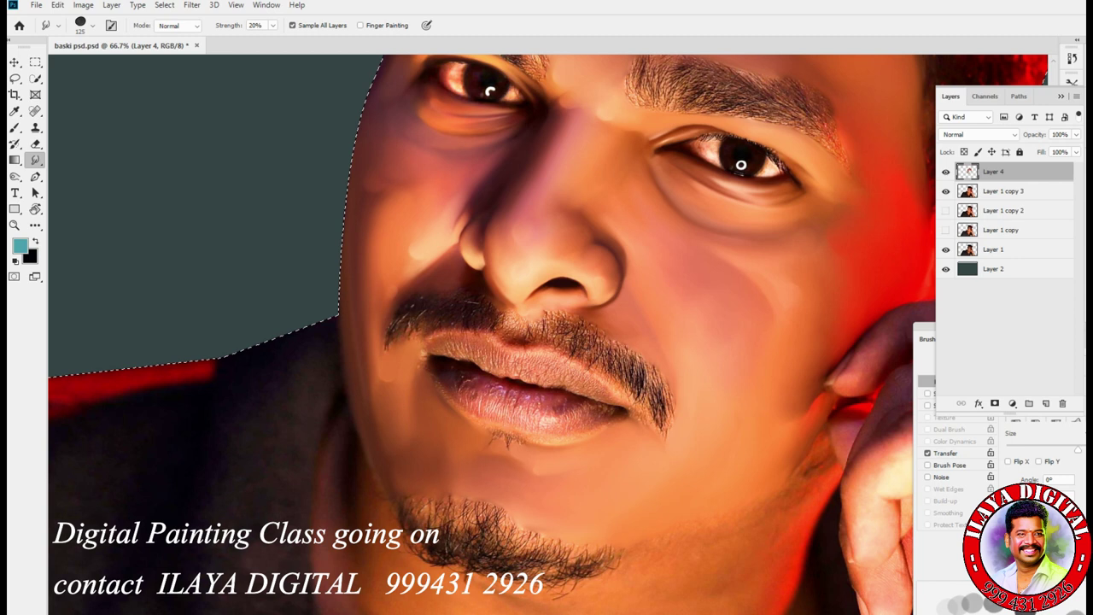
Step: Refine the transitions around the chin highlight below the lower lip with the brush reduced to 70 px
{"action": "key", "text": "bracketleft"}
{"action": "key", "text": "bracketleft"}
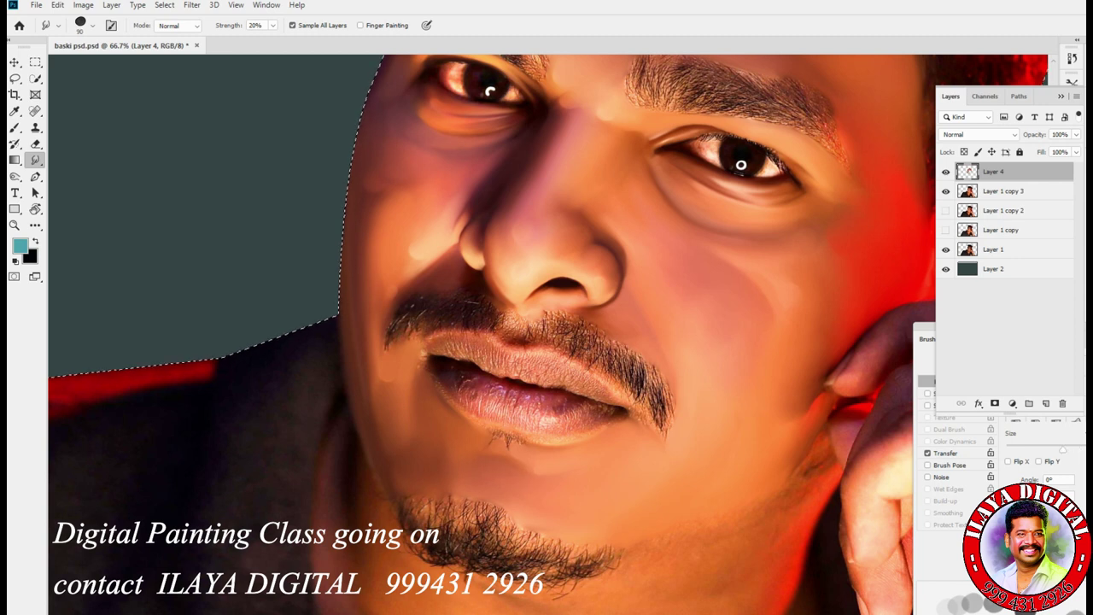
{"action": "key", "text": "bracketleft"}
{"action": "key", "text": "bracketleft"}
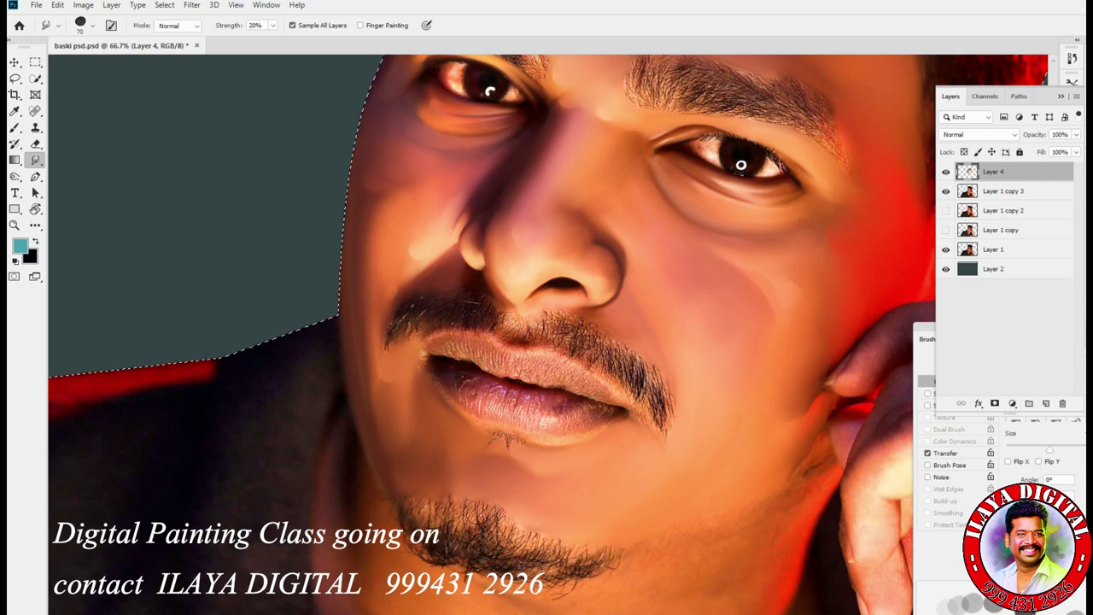
{"action": "key", "text": "ctrl+plus"}
{"action": "key", "text": "ctrl+plus"}
{"action": "left_click_drag", "start_coordinate": [564, 560], "coordinate": [567, 230]}
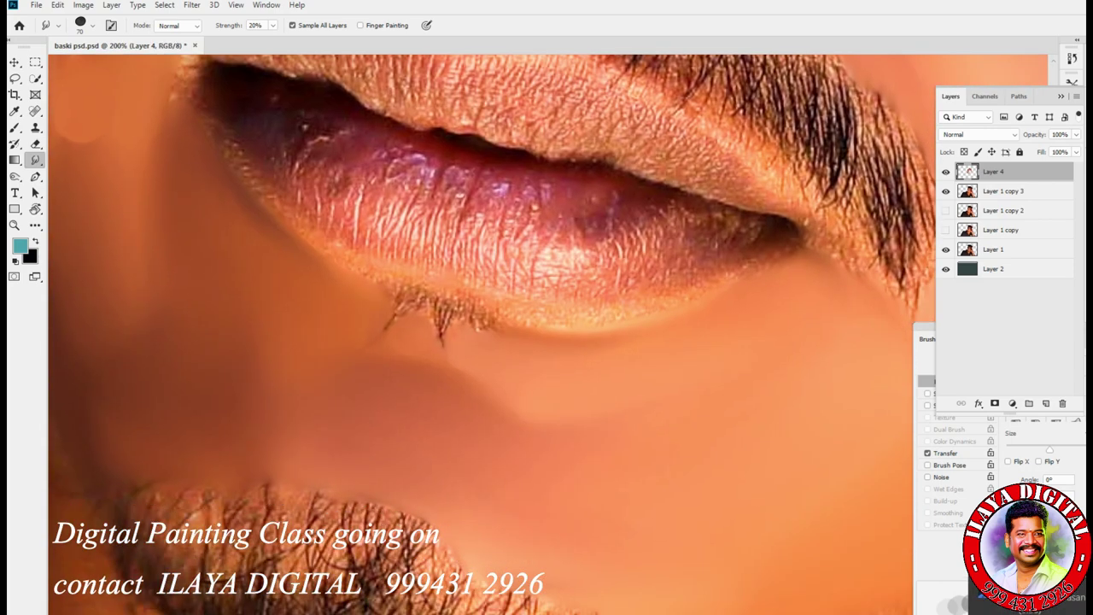